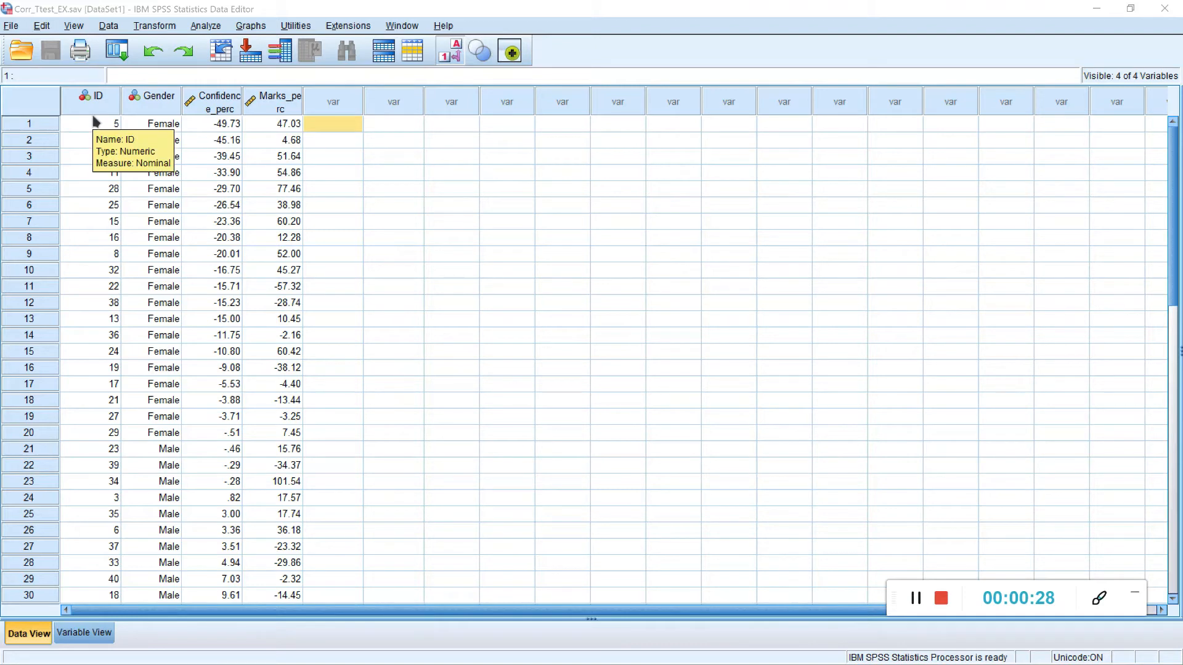
Step: Look through the ID, Gender, Confidence_perc and Marks_perc values of all cases in the data set
scroll(192, 303, "down", 4)
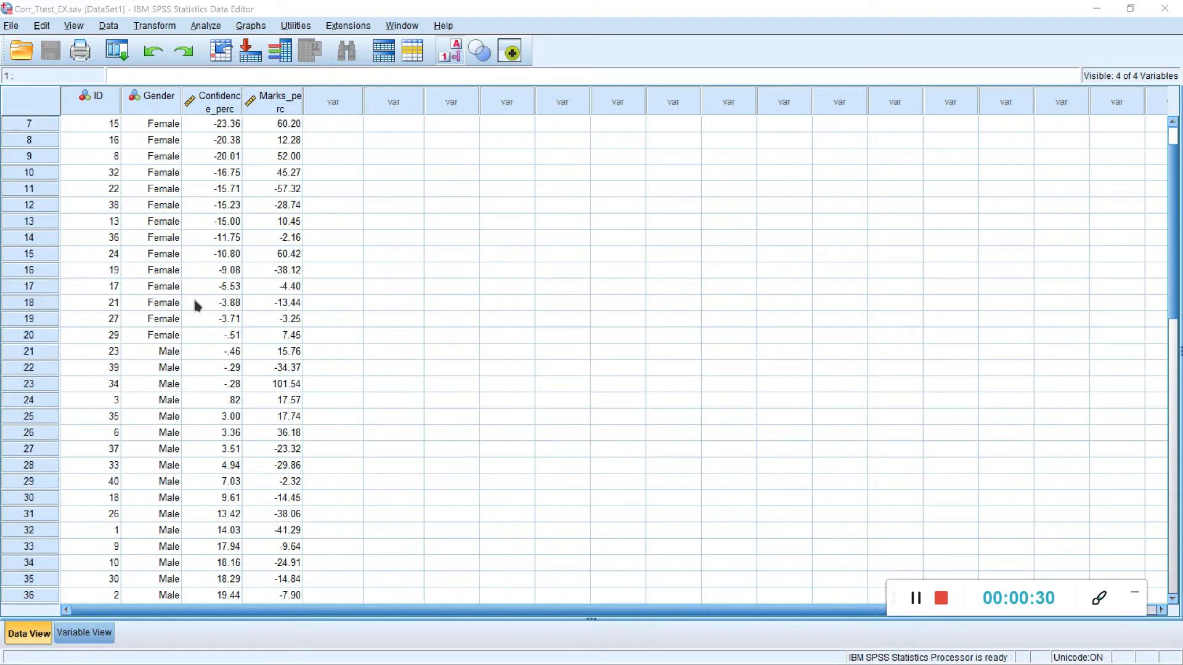
scroll(157, 265, "up", 4)
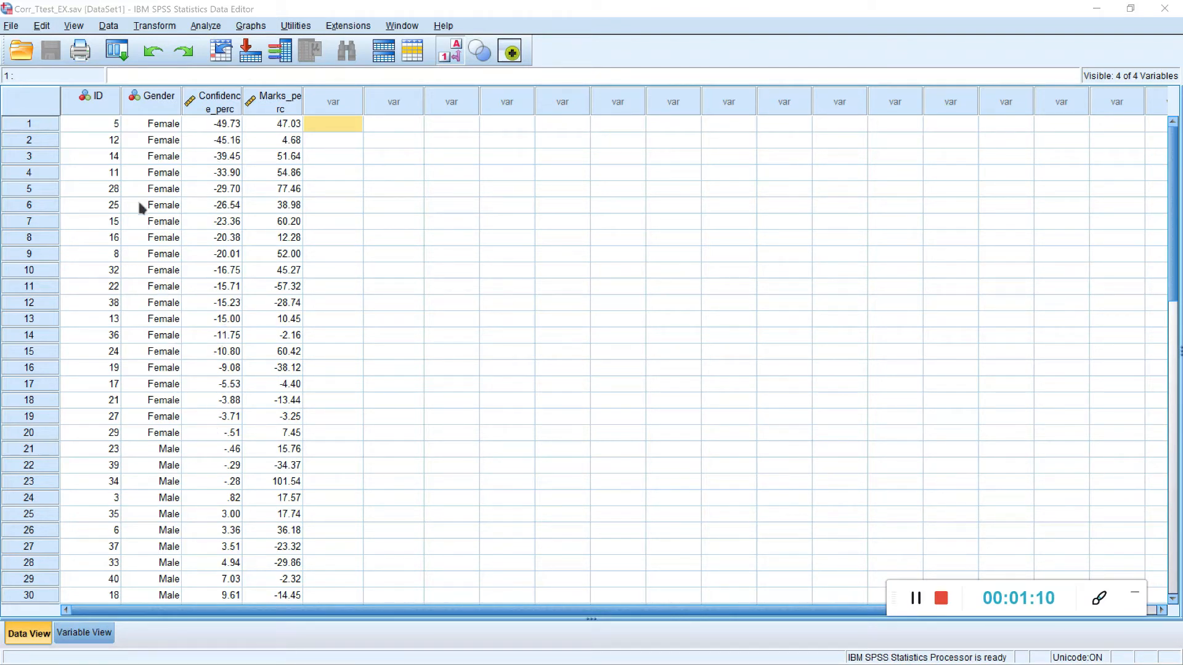
scroll(145, 206, "down", 5)
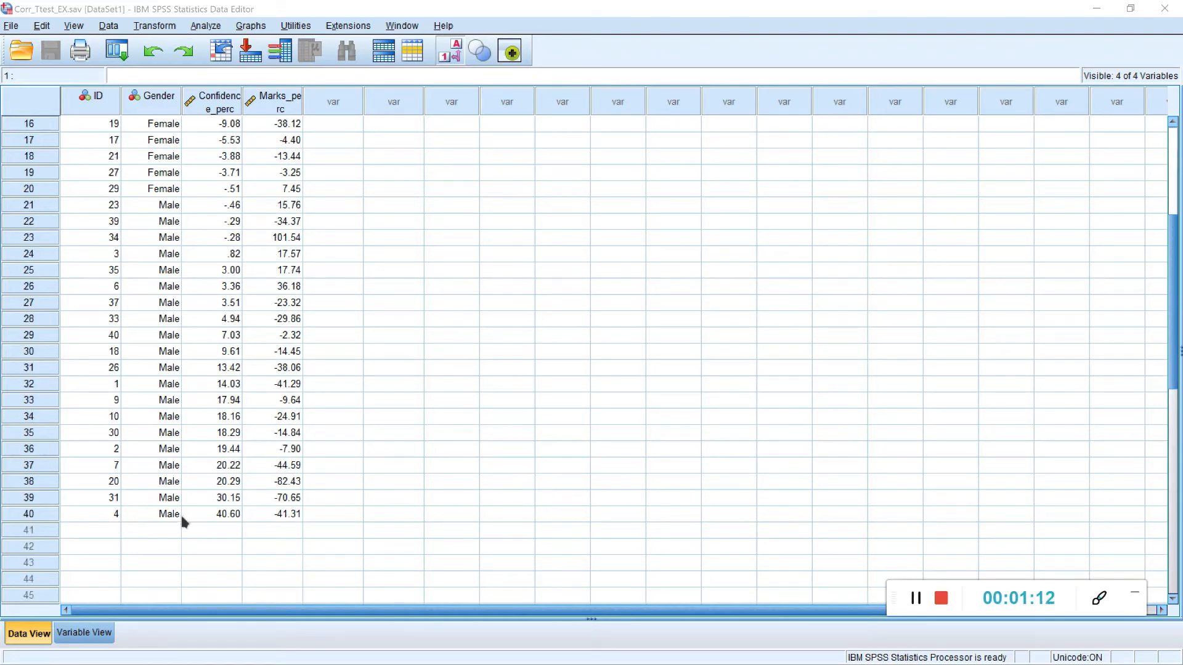
scroll(269, 530, "up", 5)
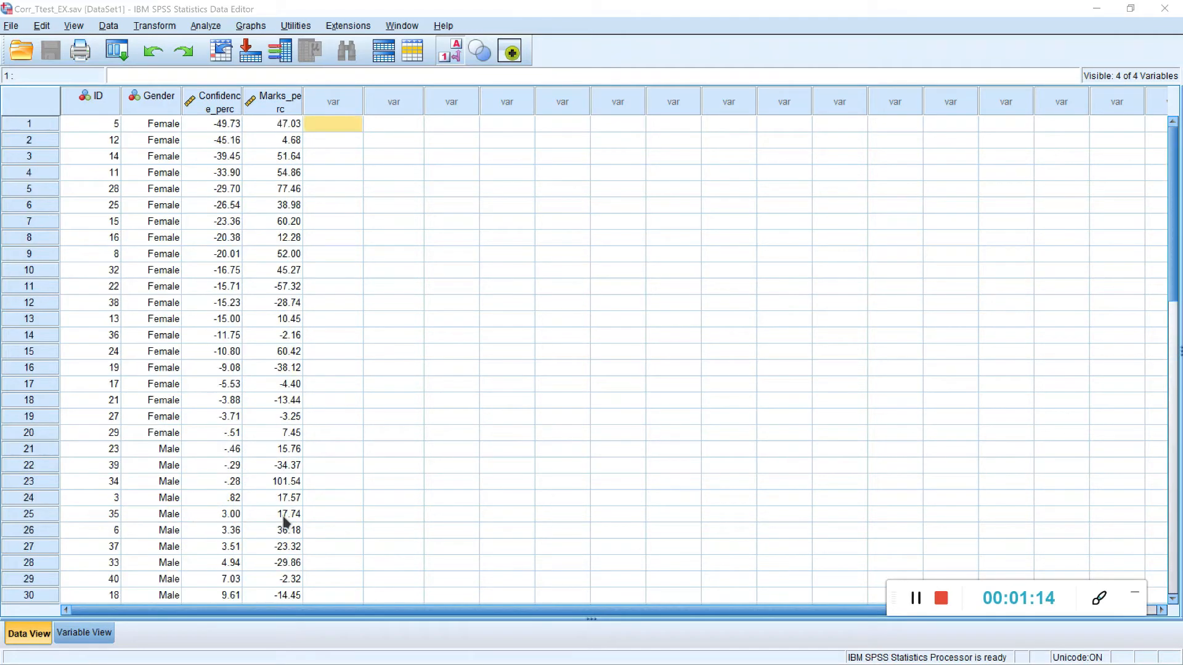
scroll(252, 385, "down", 3)
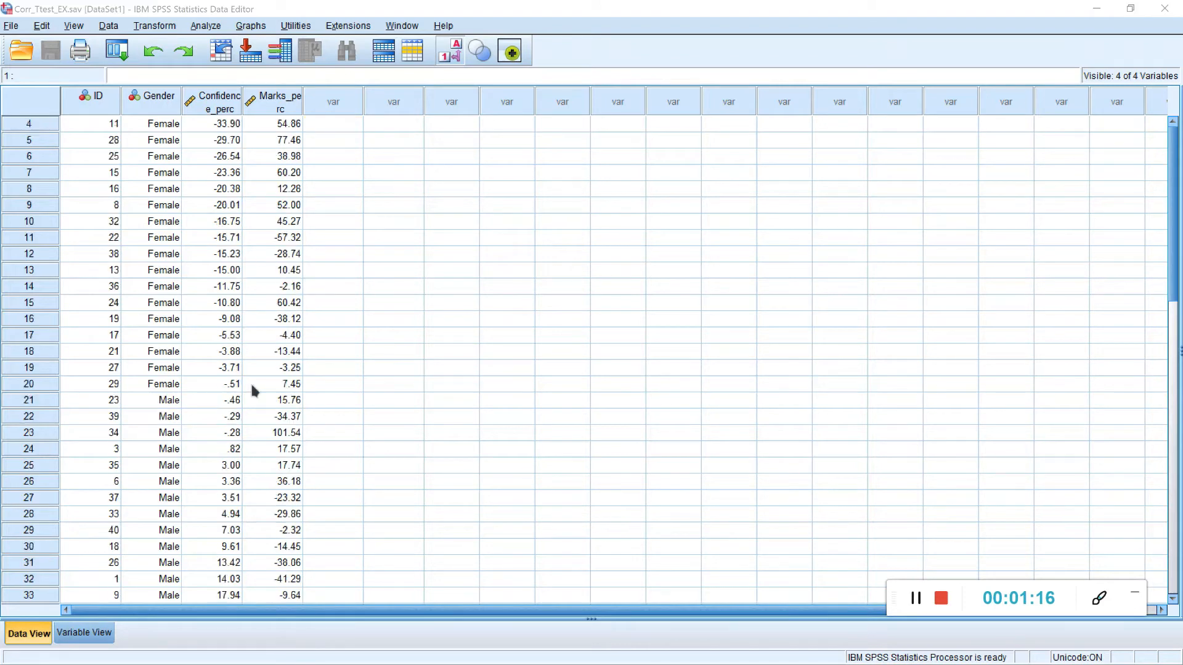
scroll(234, 382, "down", 1)
scroll(202, 409, "up", 4)
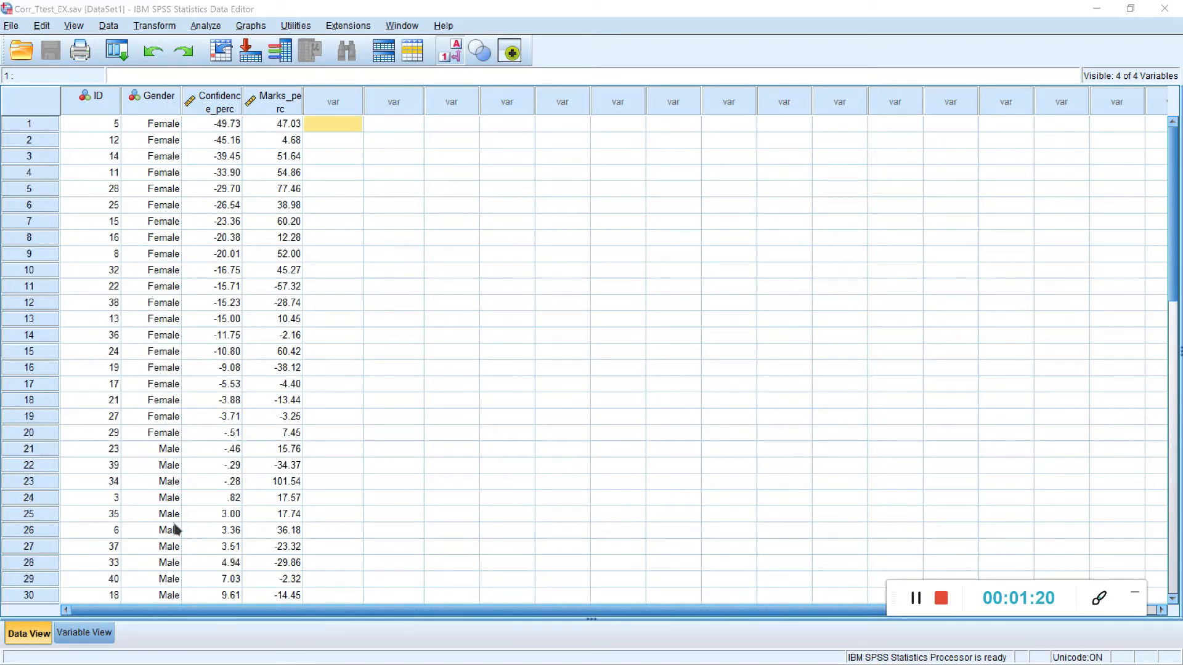
Step: Check the measurement levels of the variables and the value labels of Gender, and return to the data
left_click(102, 638)
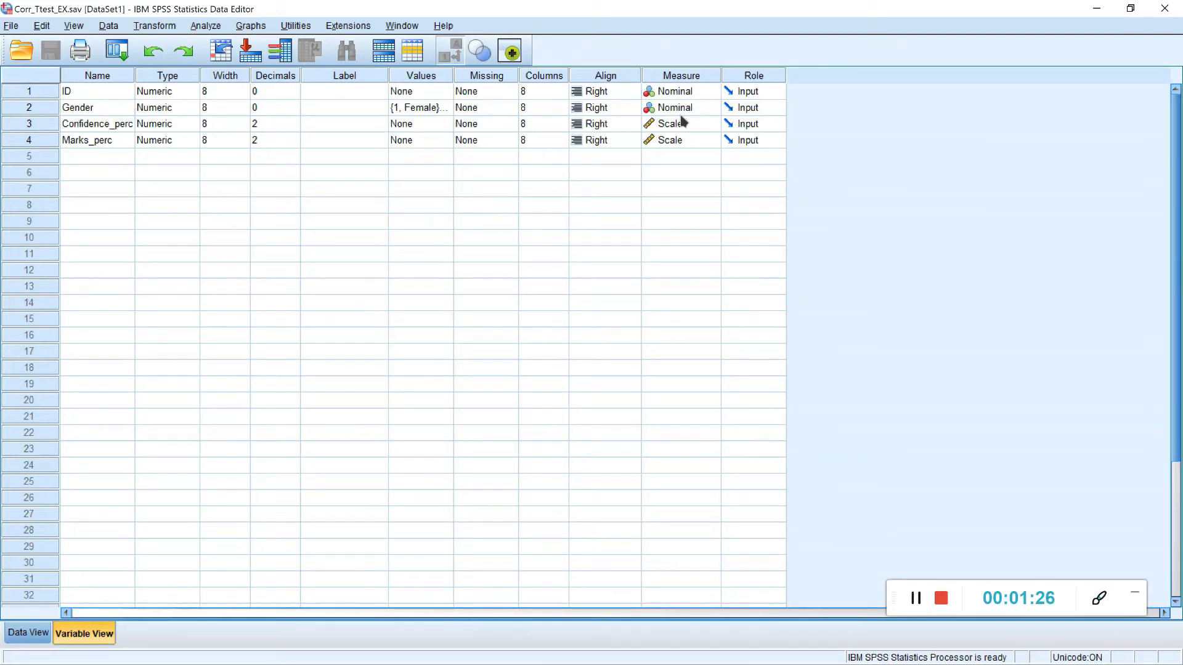
left_click(440, 106)
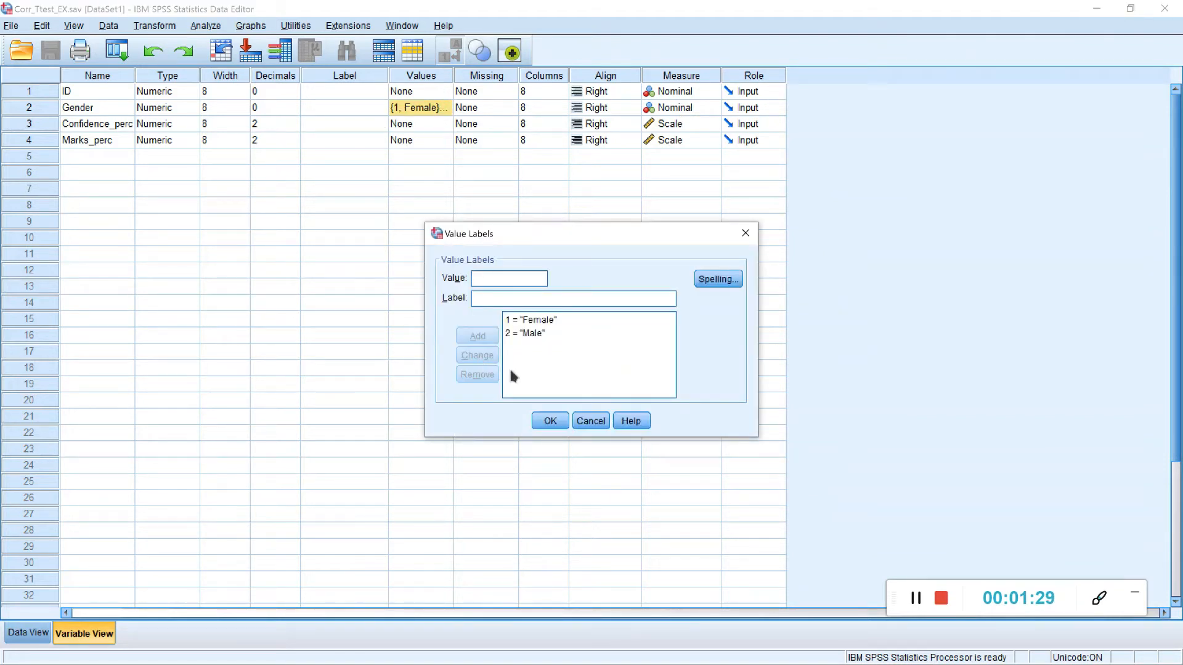
left_click(550, 421)
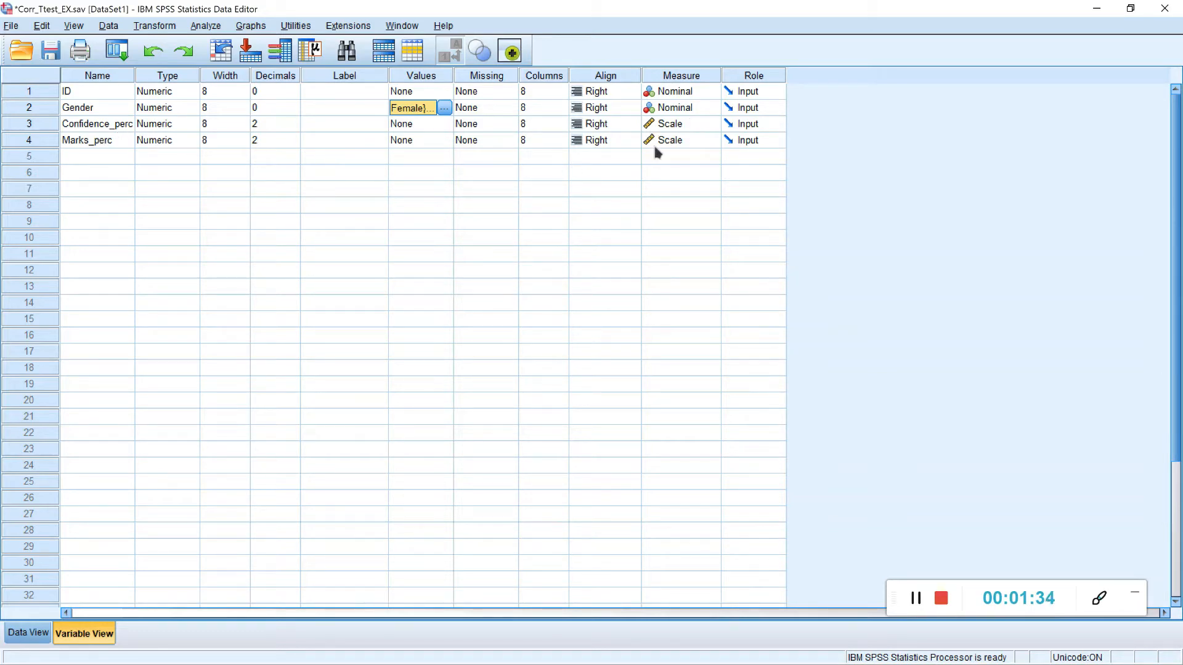
left_click(28, 633)
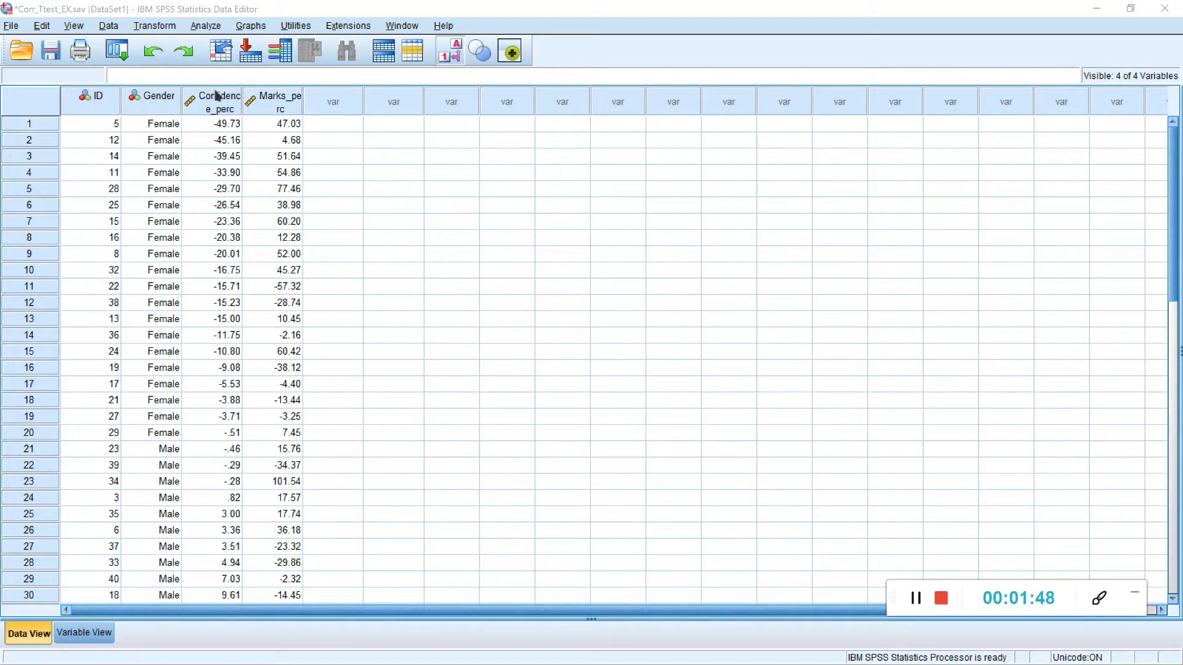
Step: Select the Confidence_perc and Marks_perc columns and look through their values down to the last case
left_click_drag(219, 109, 269, 111)
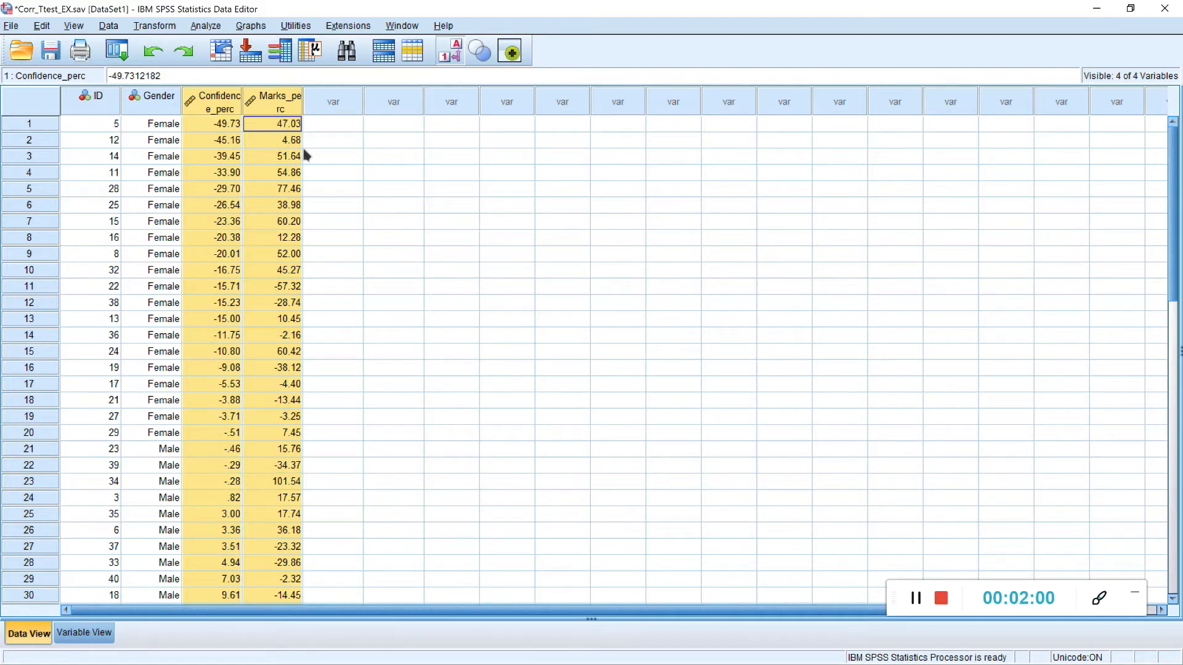
scroll(305, 155, "down", 6)
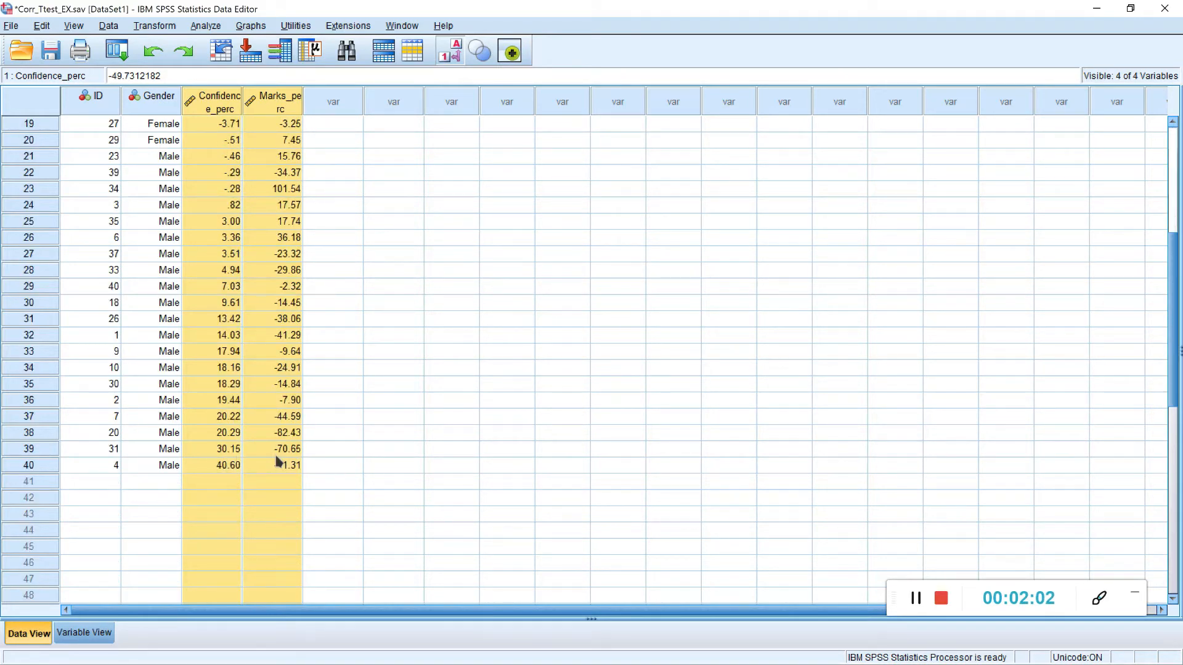
scroll(294, 473, "up", 6)
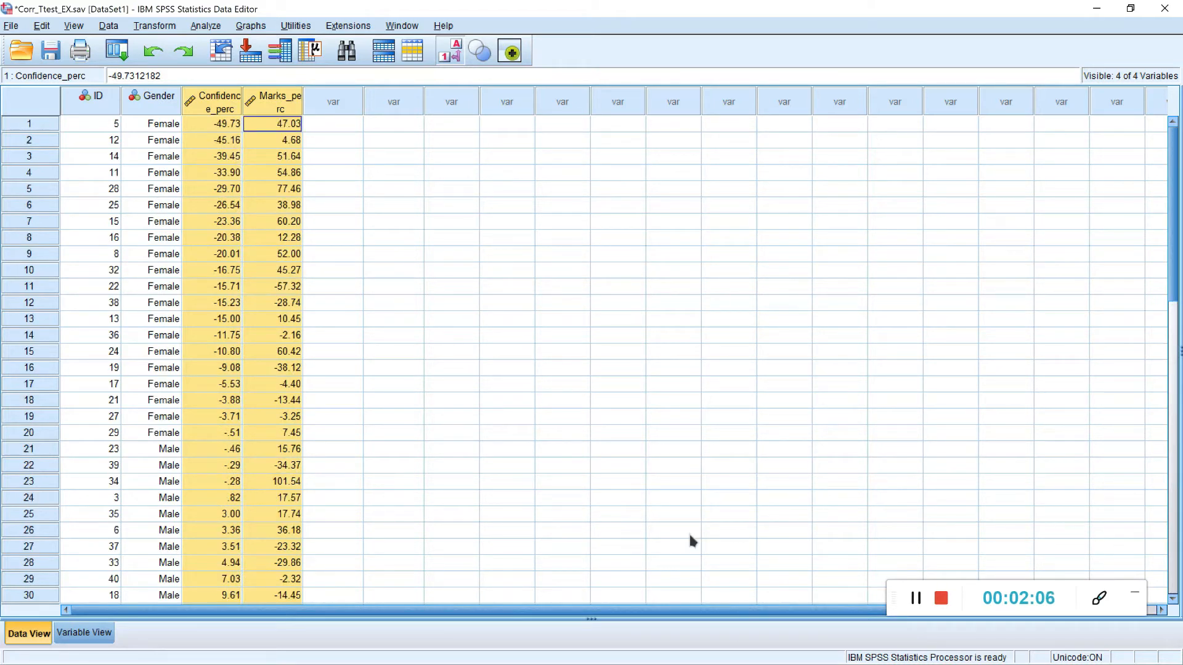
left_click(915, 600)
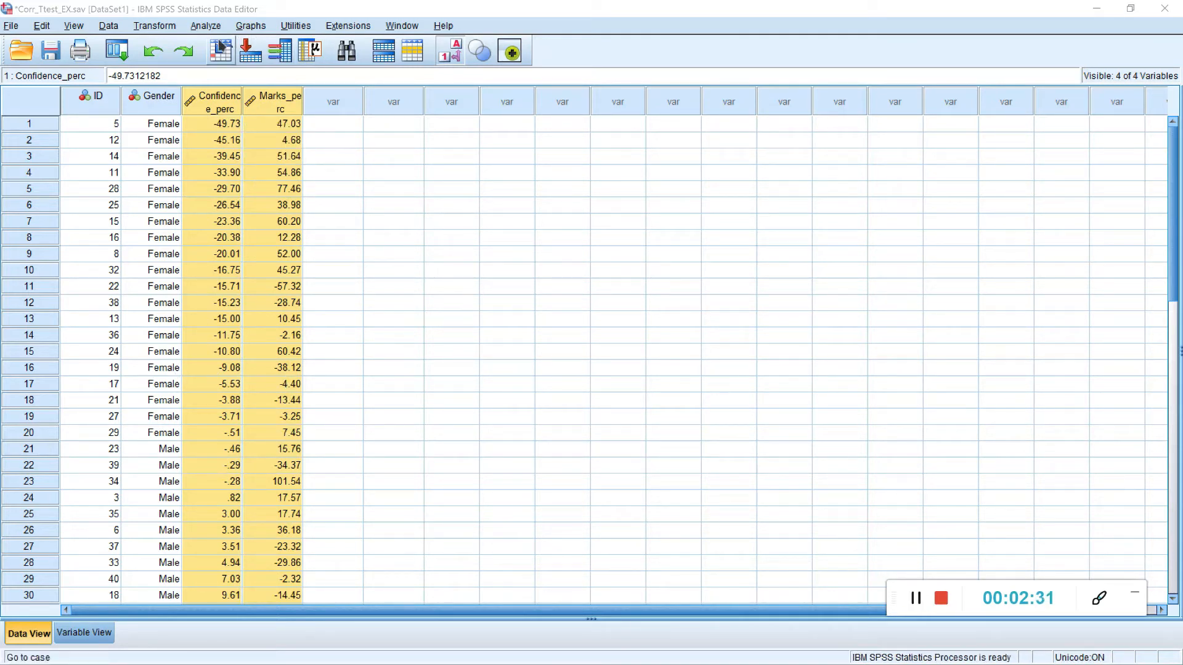
Step: Run Descriptives on Marks_perc and Confidence_perc with standardized values saved as variables, and return to the data
left_click(205, 27)
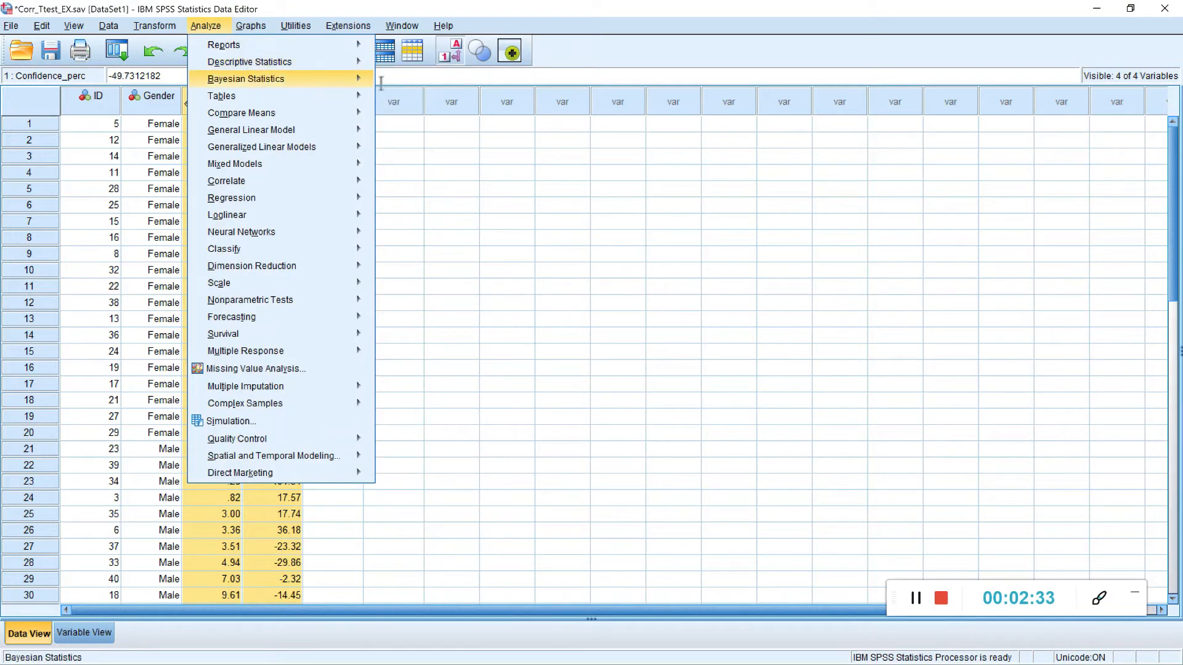
mouse_move(351, 63)
left_click(419, 84)
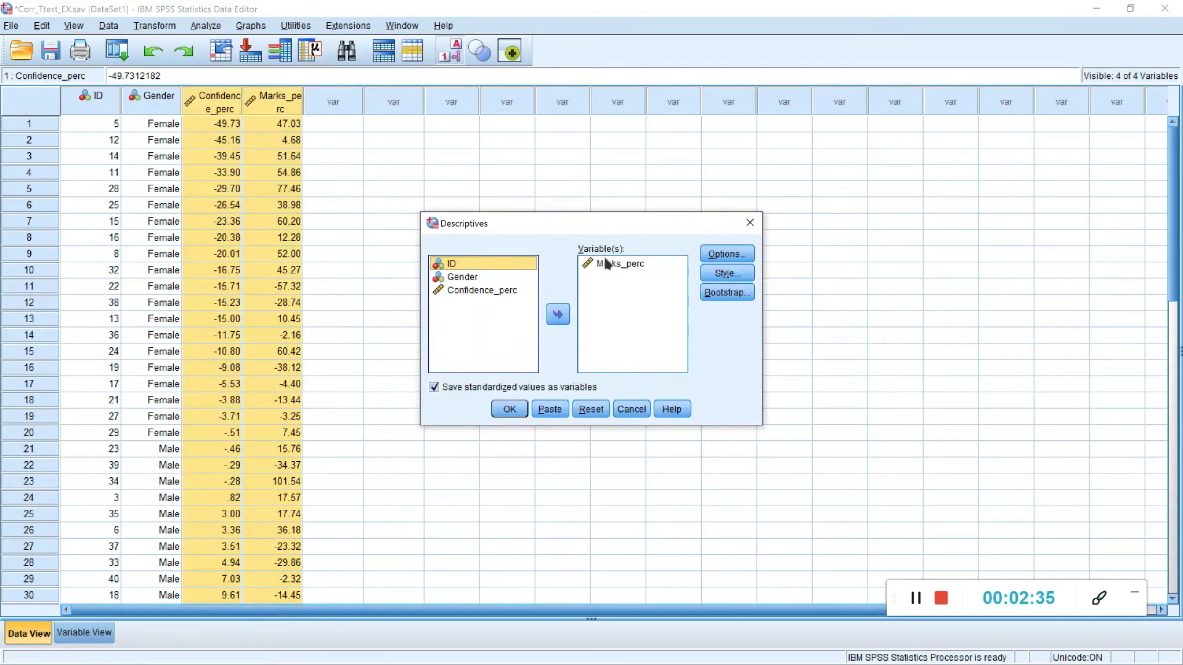
left_click(487, 292)
left_click(557, 315)
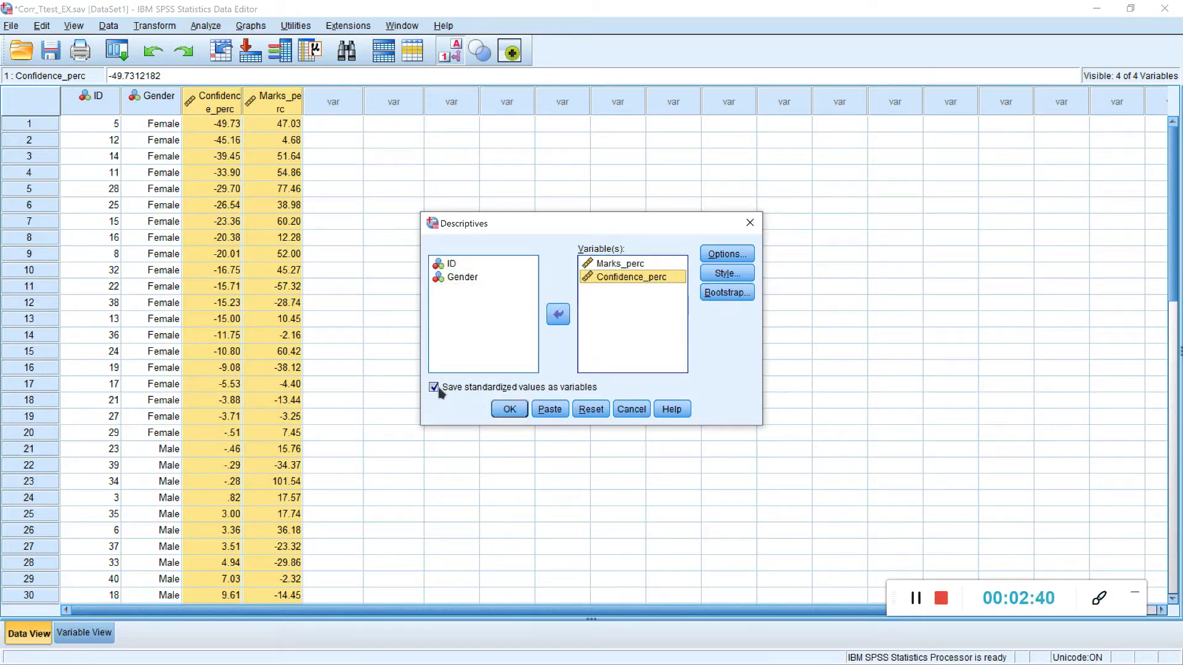
left_click(510, 411)
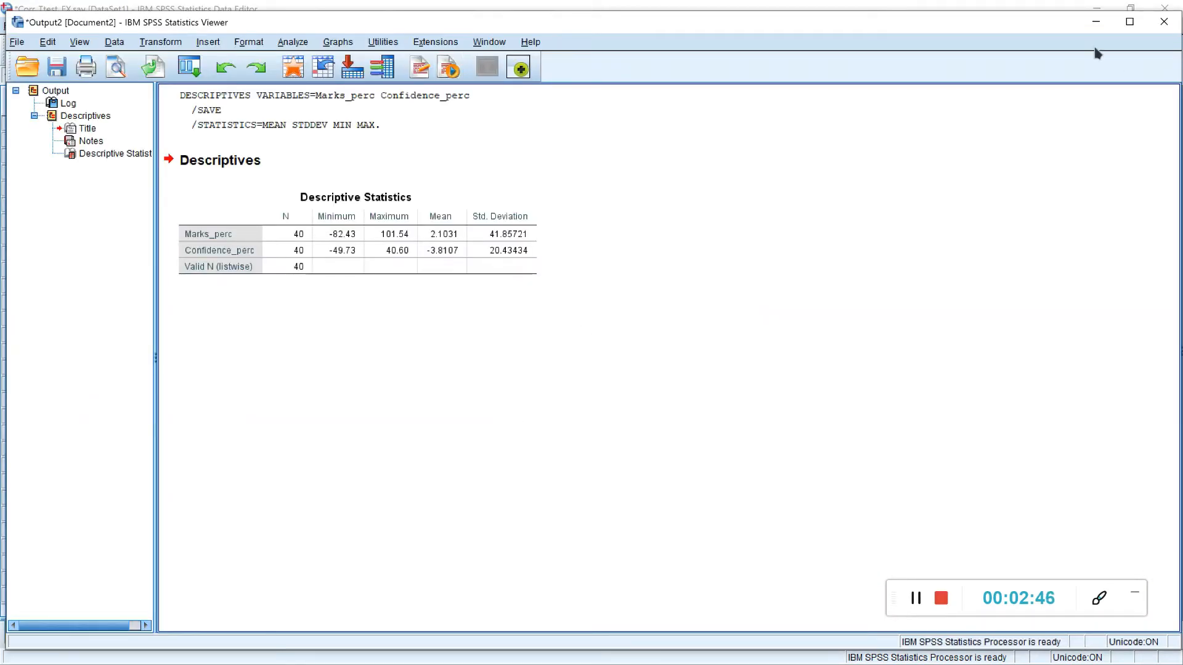
left_click(1095, 23)
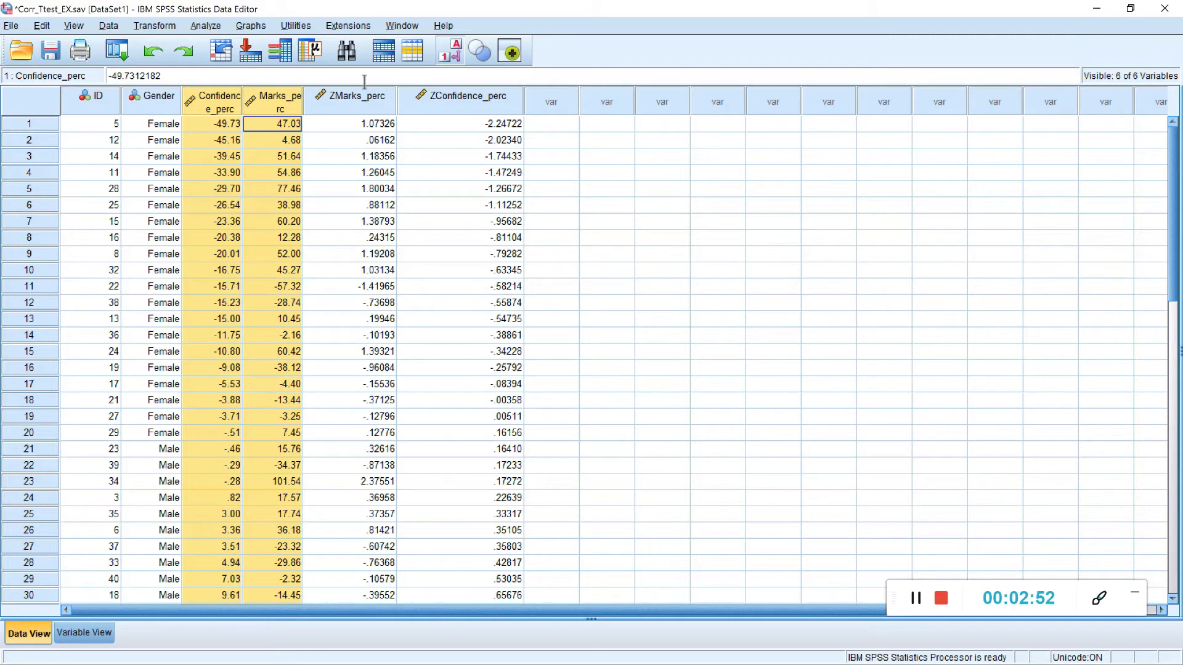
Step: Sort the cases in ascending order of ZConfidence_perc and check its lowest and highest values
mouse_move(435, 112)
mouse_move(487, 113)
scroll(450, 230, "down", 5)
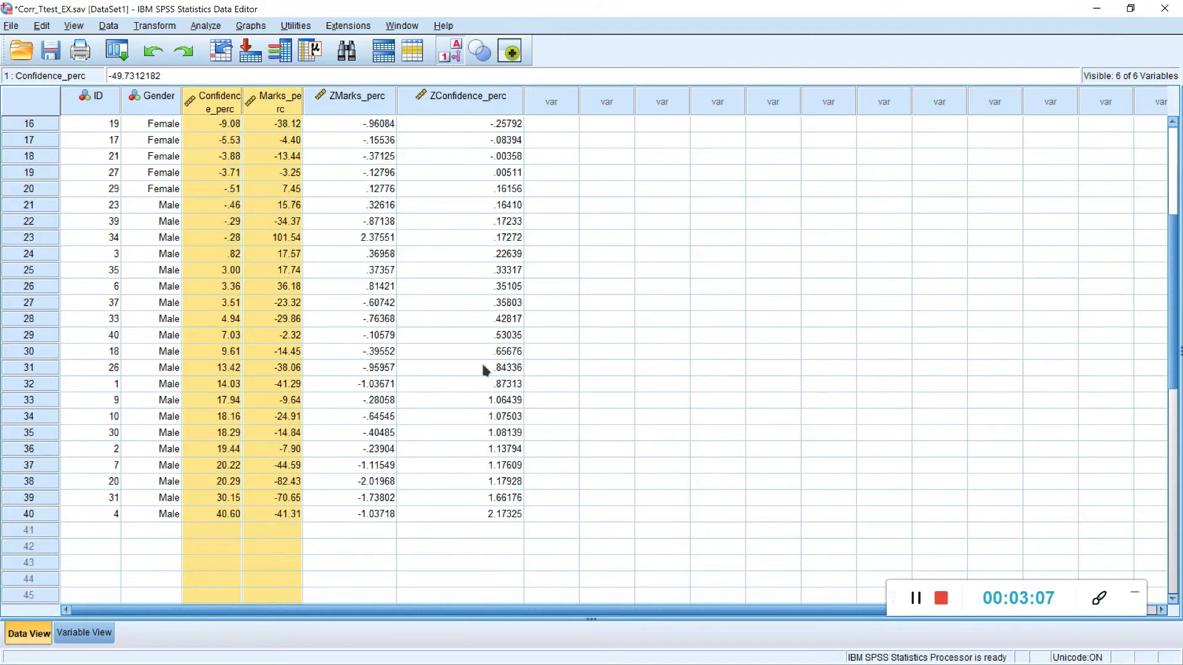
scroll(483, 475, "up", 5)
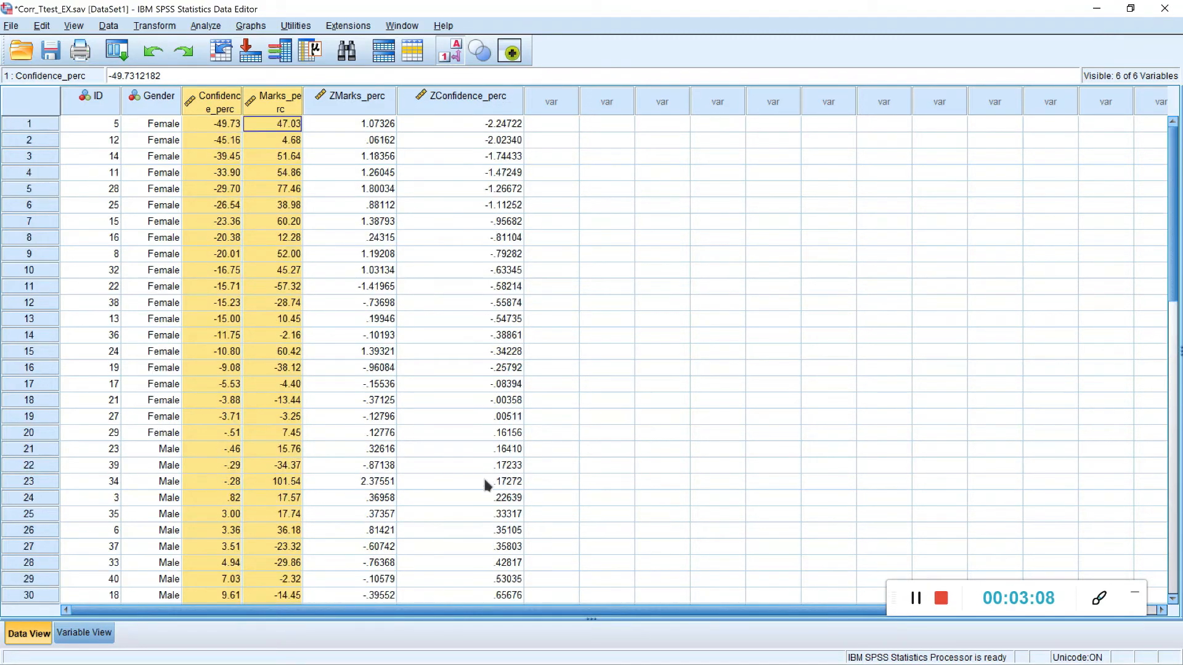
left_click(459, 109)
right_click(459, 109)
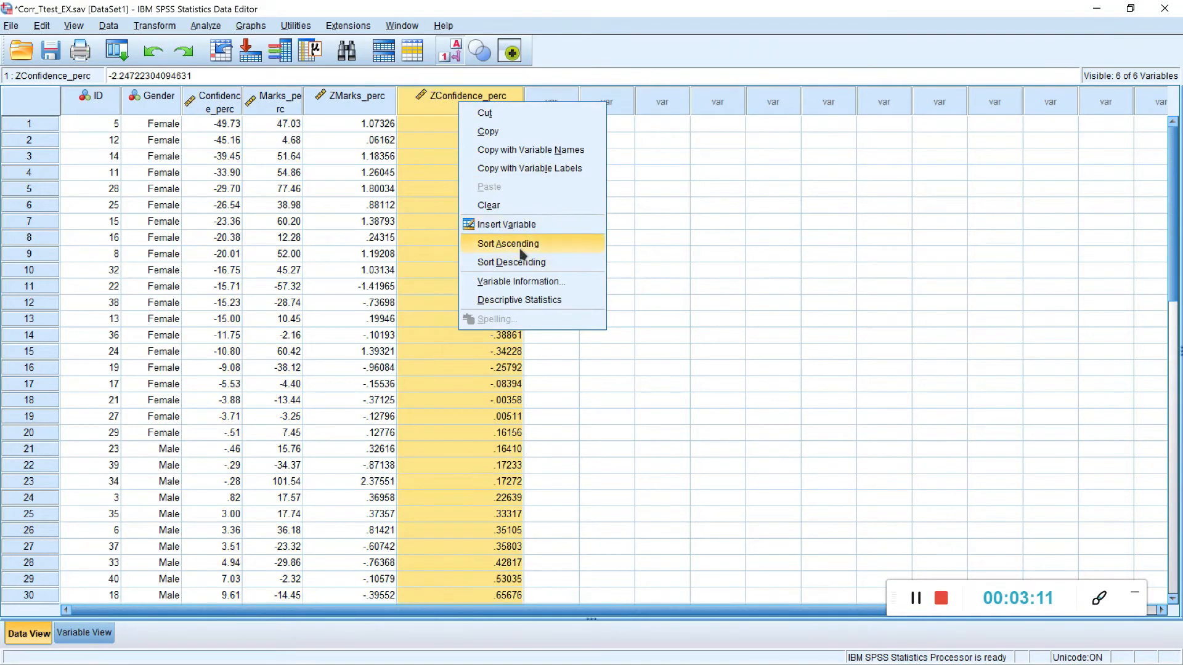
left_click(523, 242)
scroll(462, 163, "down", 8)
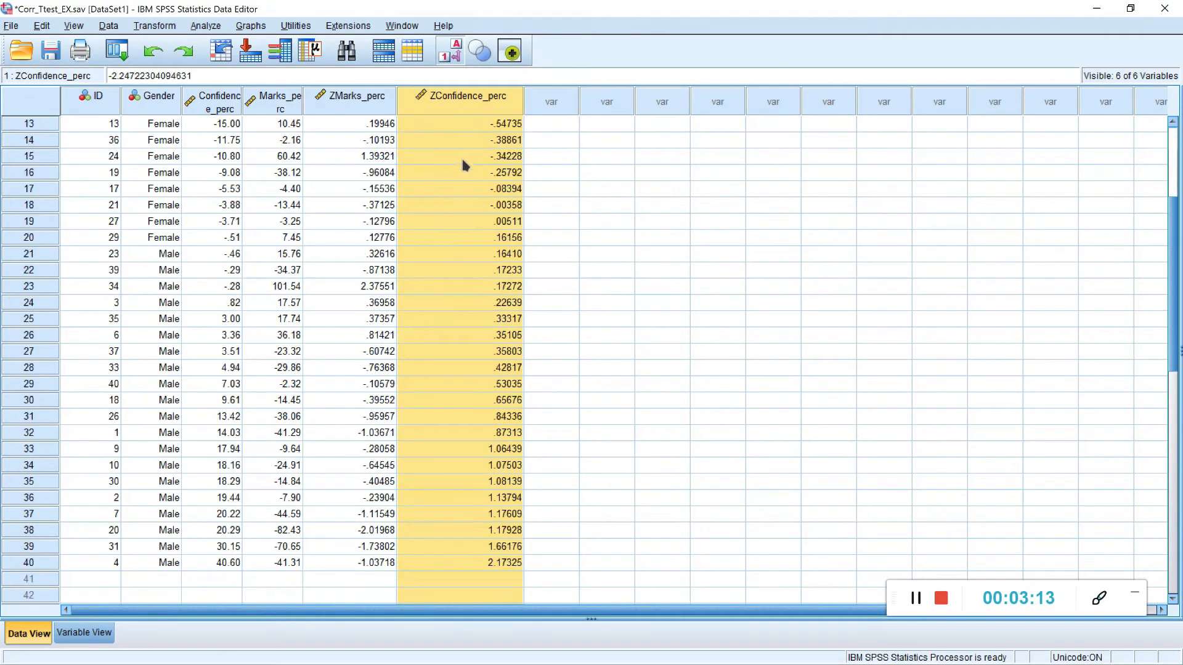
scroll(449, 361, "up", 8)
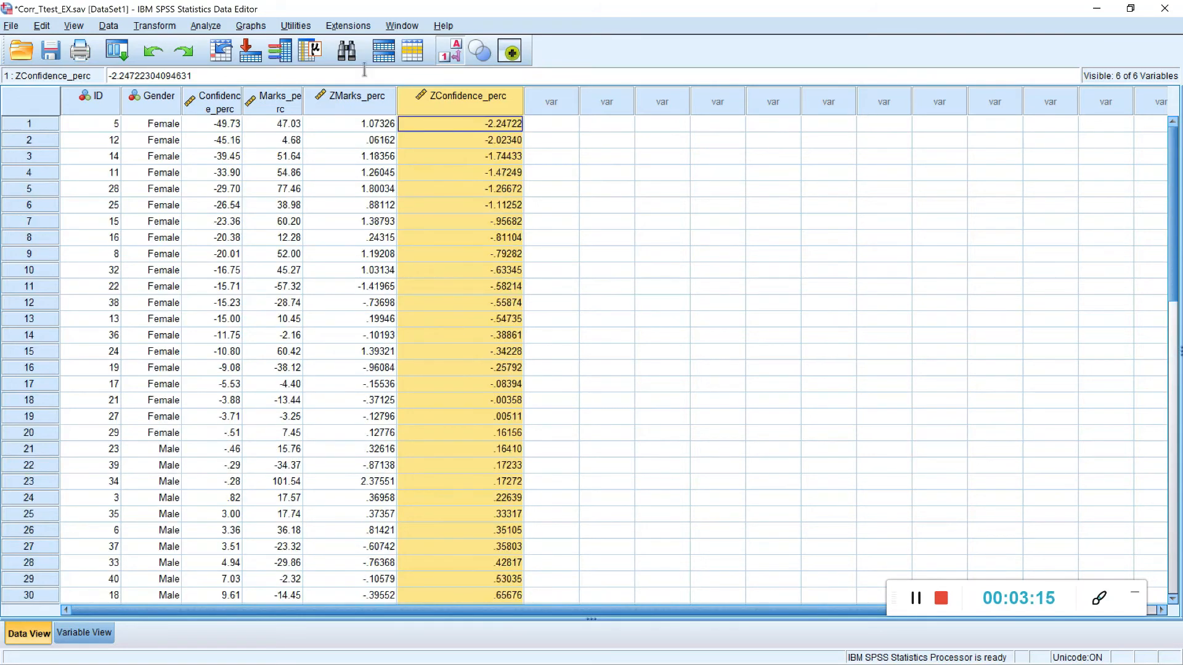
Step: Sort the cases in ascending order of ZMarks_perc and check its lowest and highest values
right_click(357, 98)
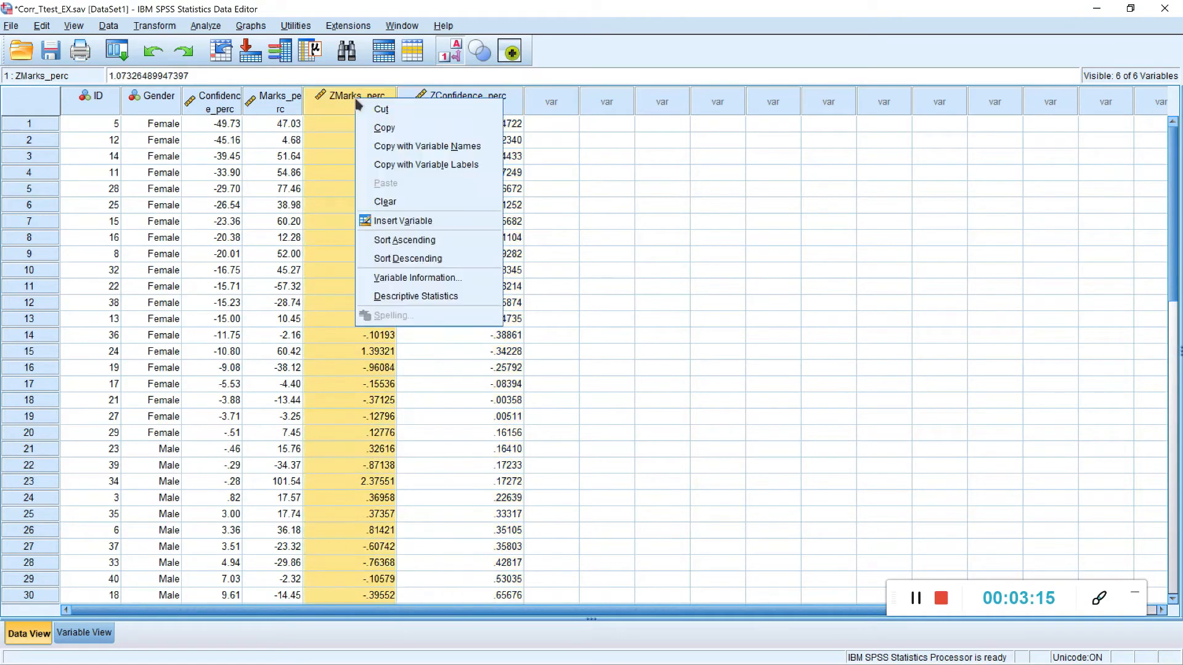
left_click(444, 240)
scroll(363, 228, "down", 8)
scroll(362, 229, "up", 8)
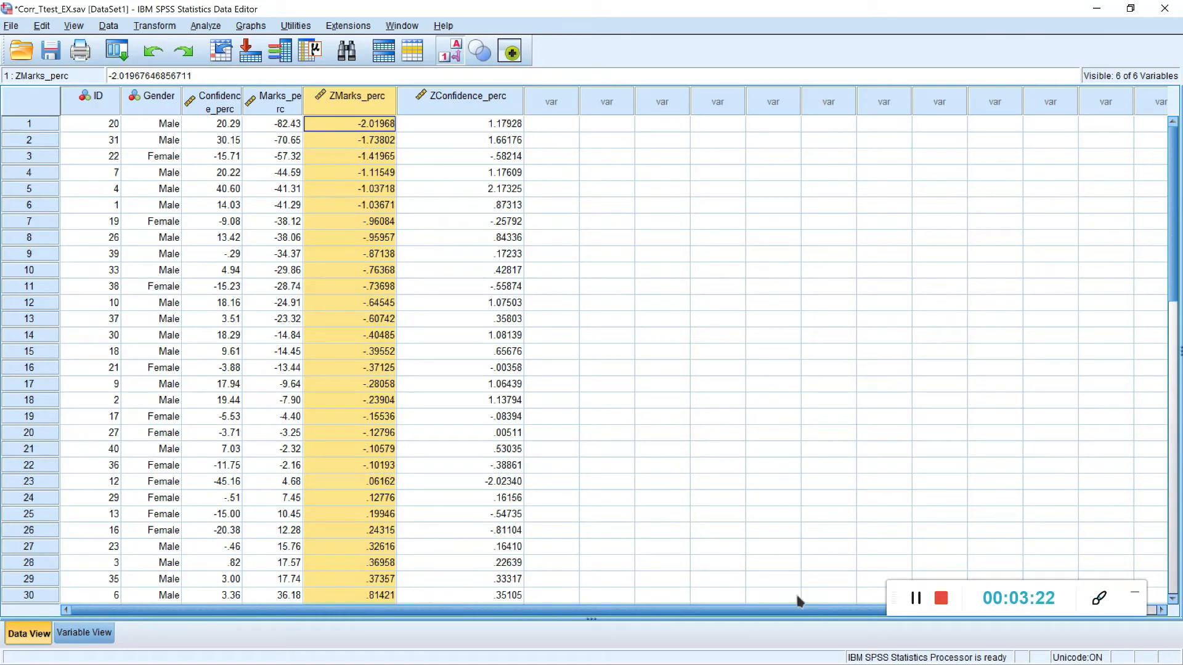
left_click(916, 599)
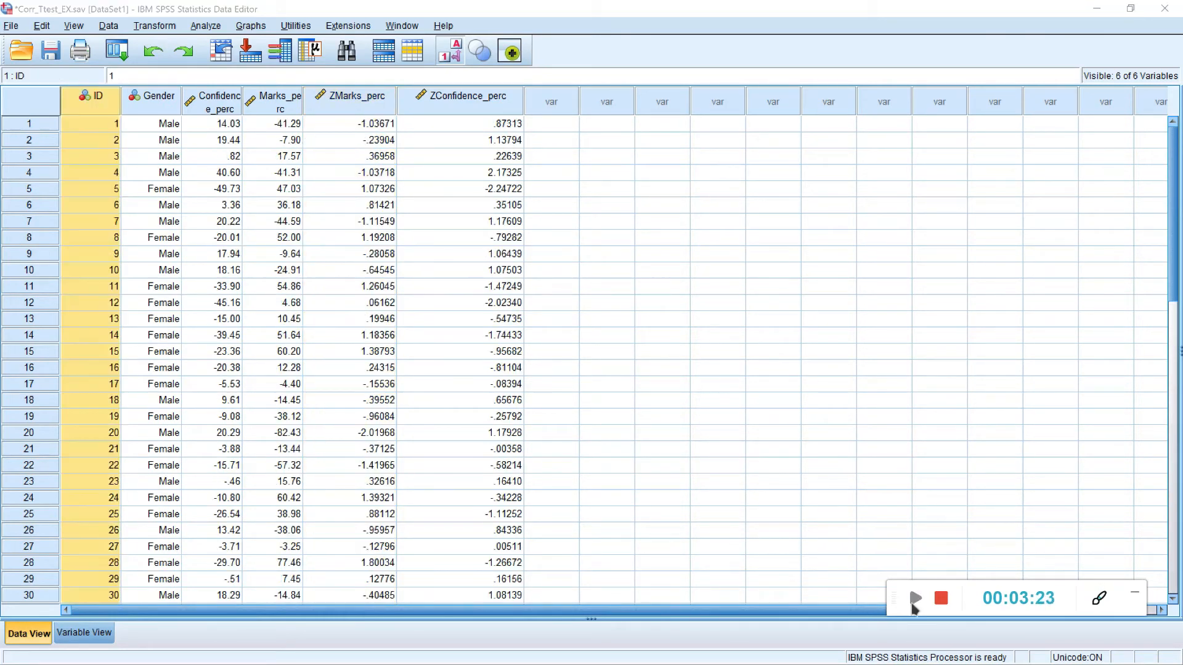
left_click(915, 599)
Step: Create a 1-D boxplot of Confidence_perc with the Chart Builder
left_click(249, 26)
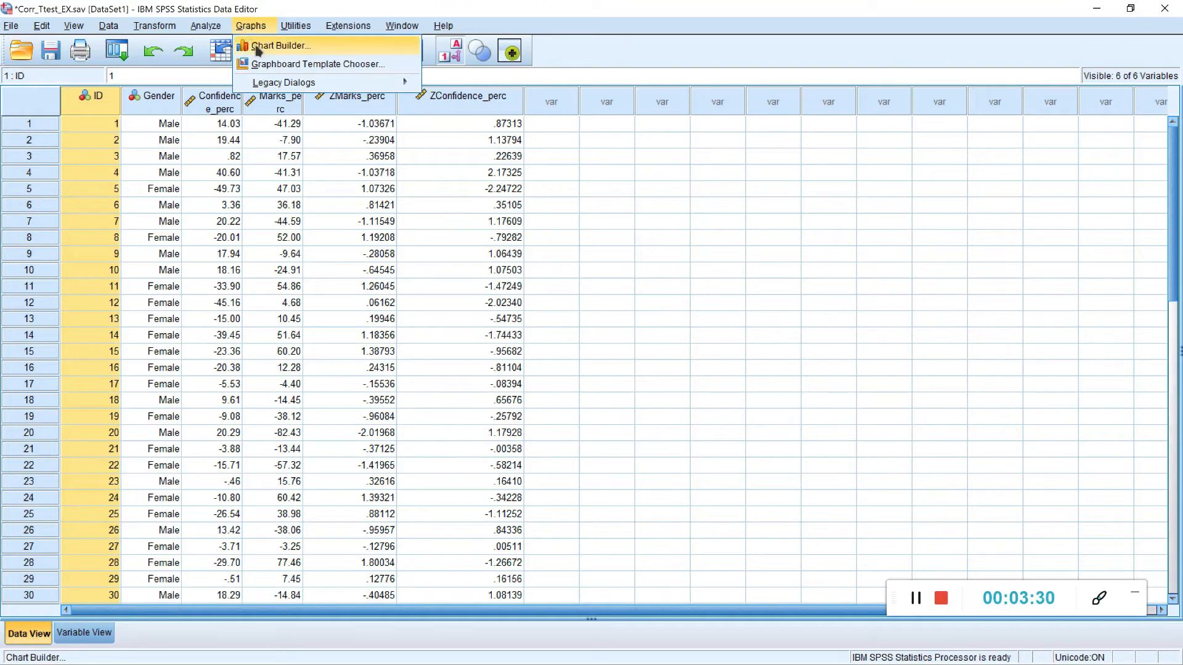
left_click(259, 46)
left_click(563, 409)
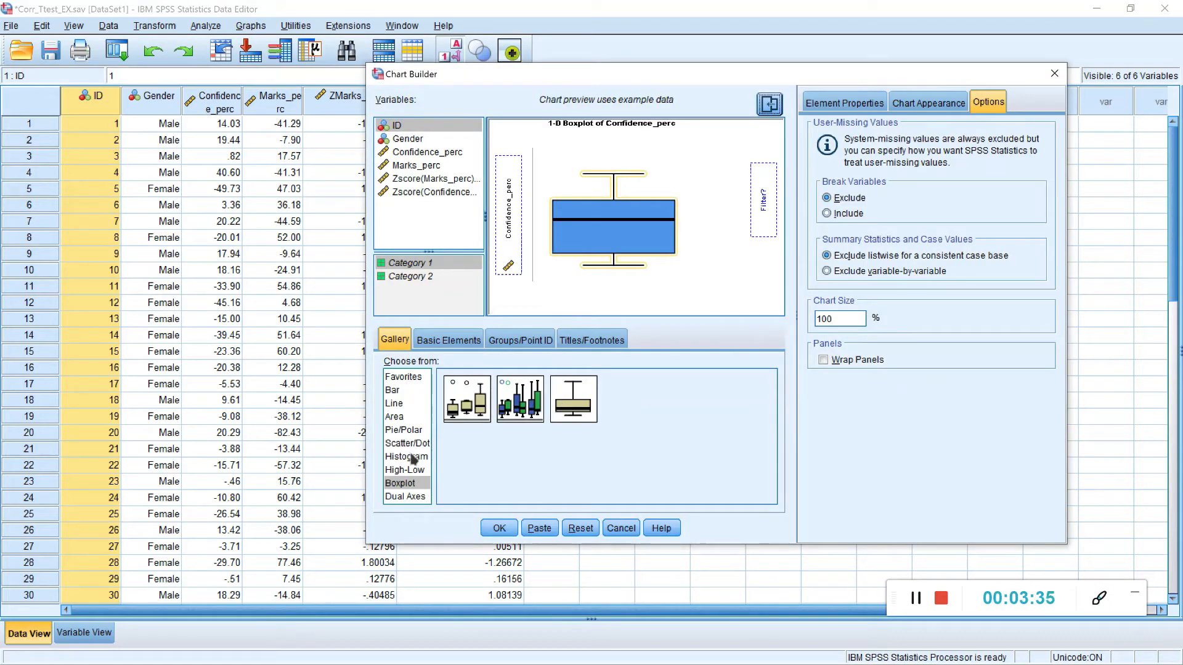
left_click(406, 485)
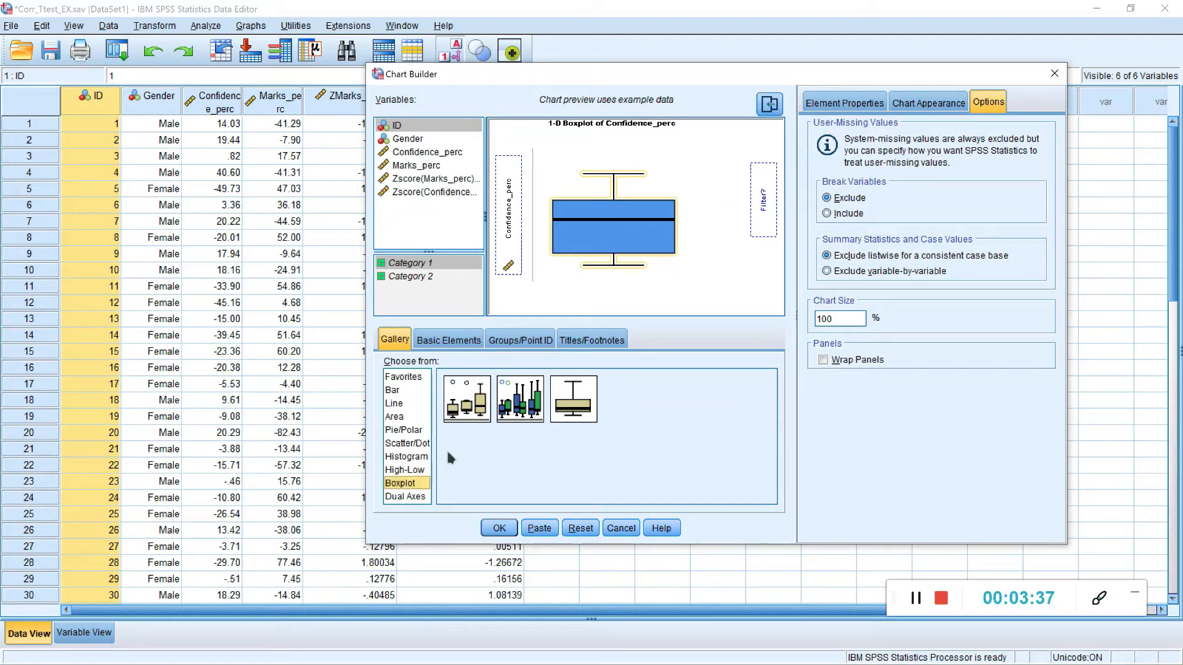
left_click(564, 413)
left_click_drag(568, 410, 600, 216)
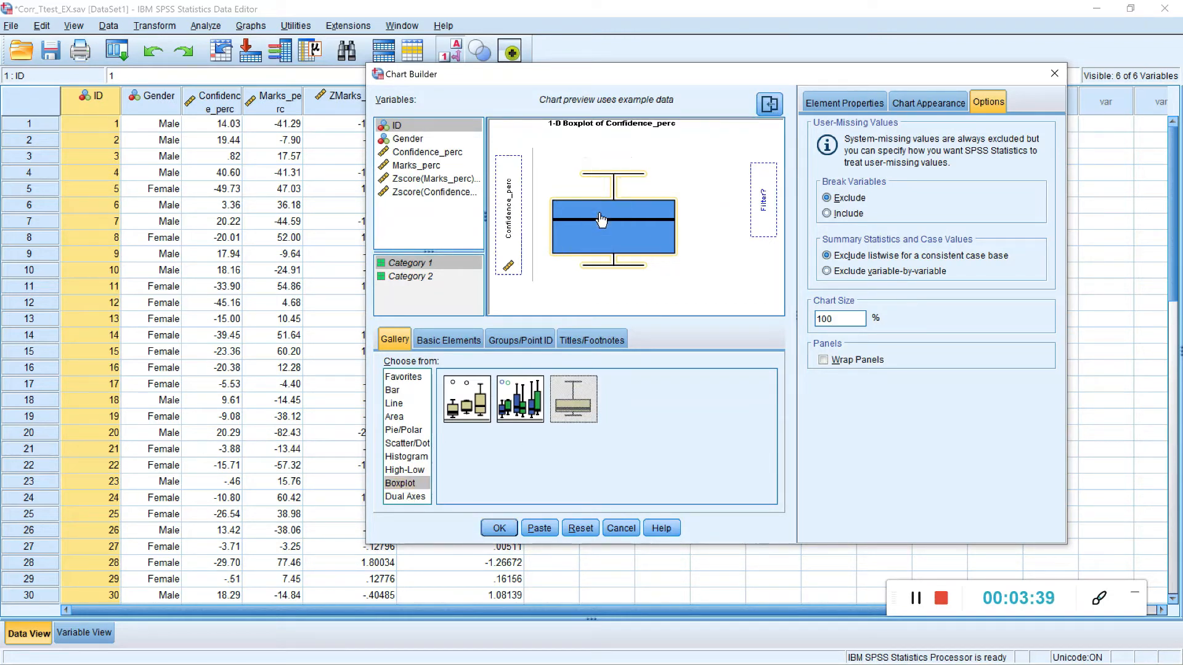
left_click(429, 153)
left_click_drag(435, 158, 506, 217)
left_click(509, 525)
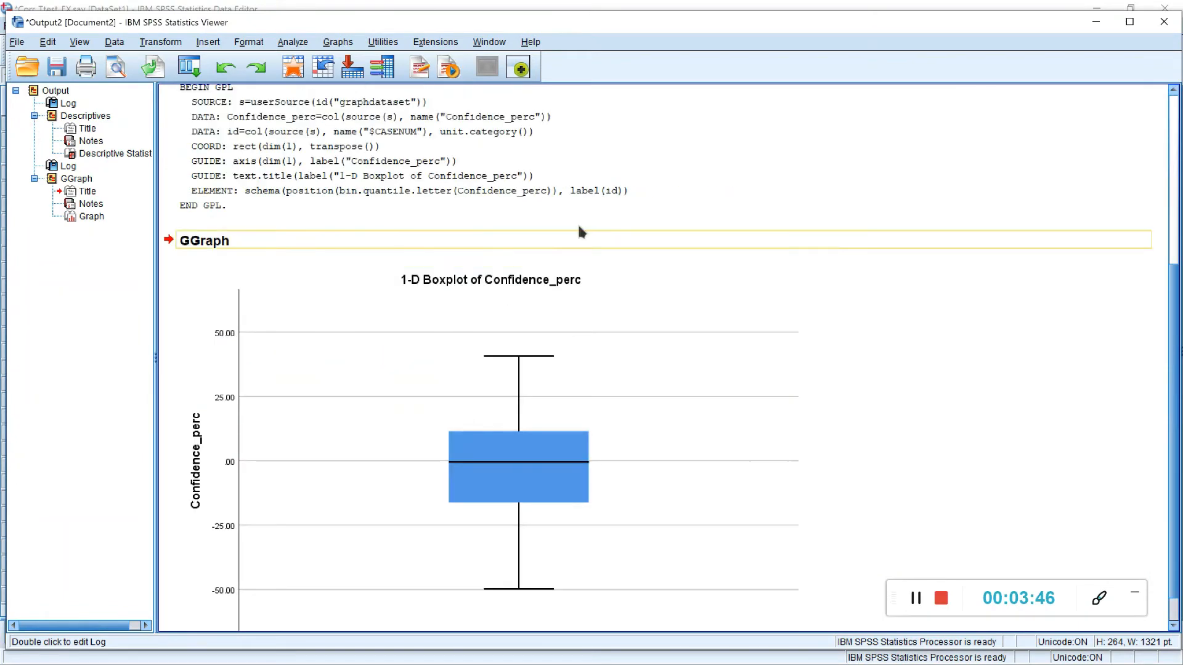
Step: Examine the 1-D boxplots of Confidence_perc and Marks_perc in the output for outliers
scroll(578, 227, "down", 1)
scroll(686, 238, "up", 3)
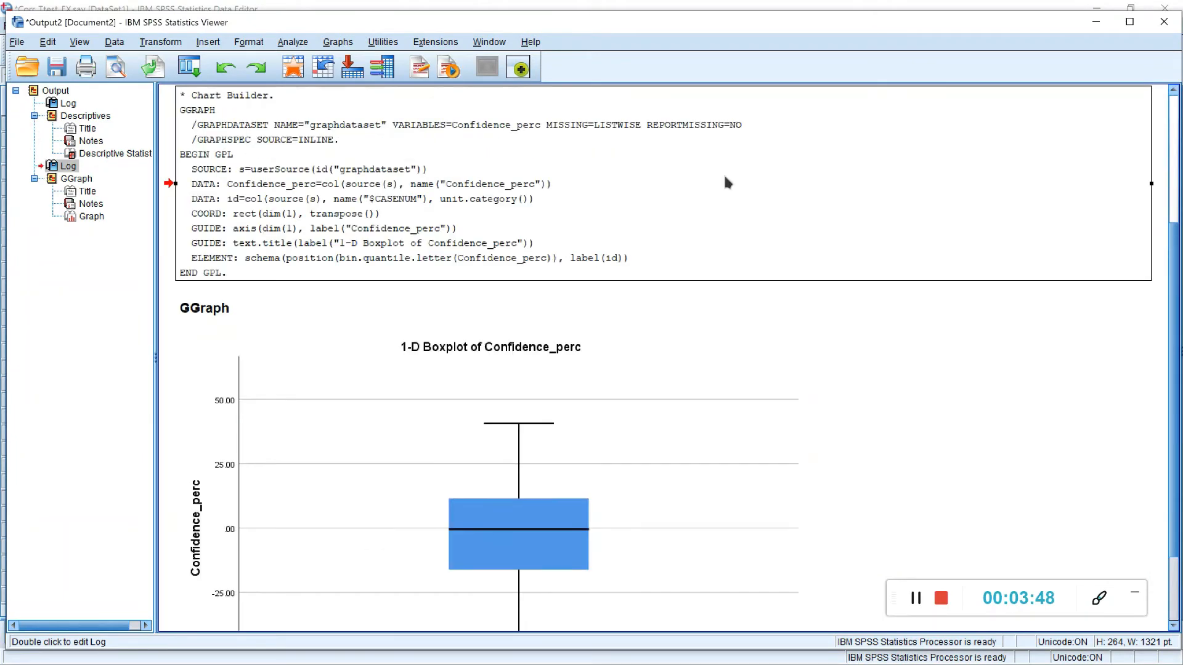
scroll(723, 172, "down", 3)
left_click(623, 405)
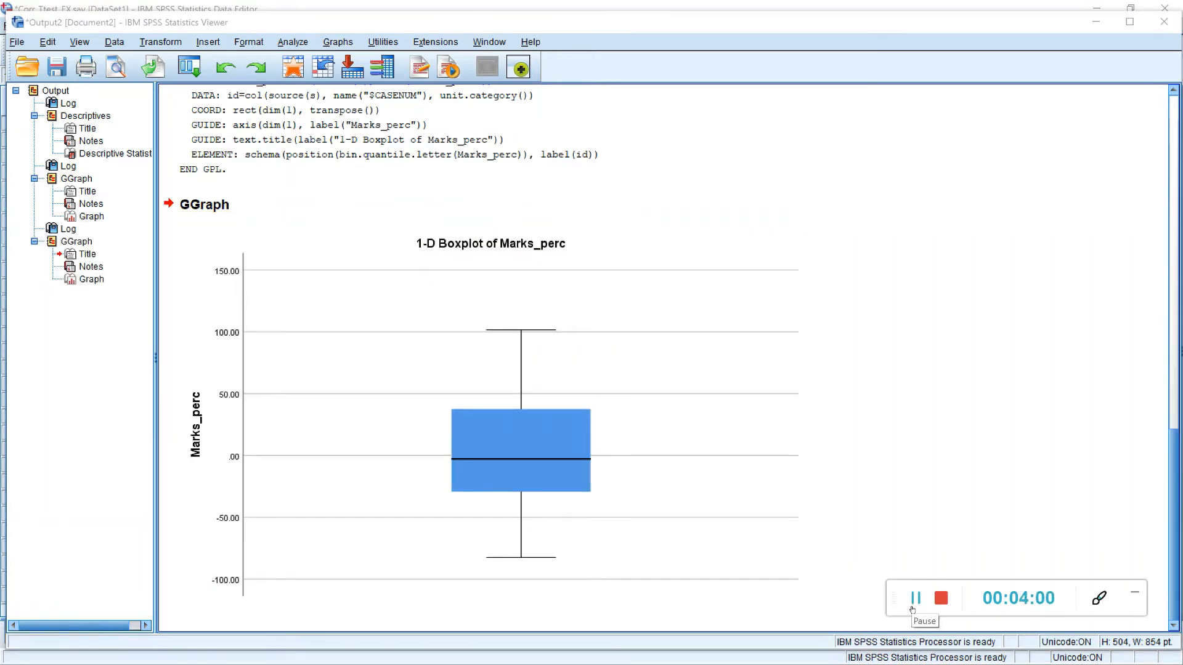
left_click(609, 523)
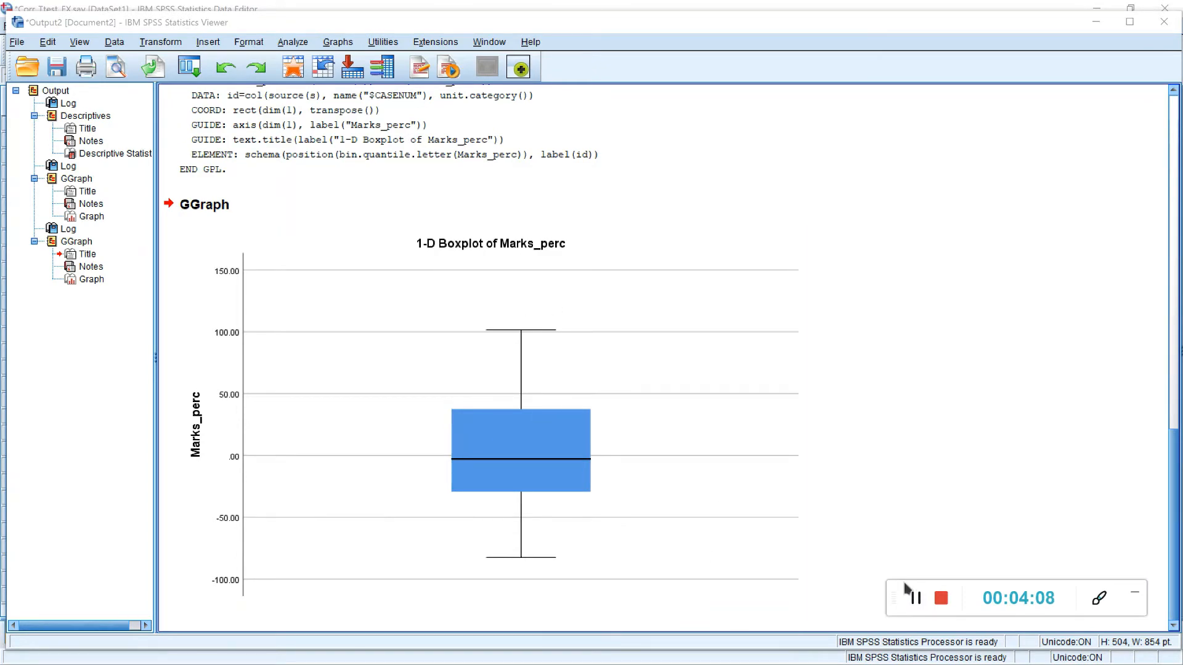
Step: Create a simple scatter plot with Confidence_perc on the y-axis and Marks_perc on the x-axis using the Chart Builder
left_click(913, 599)
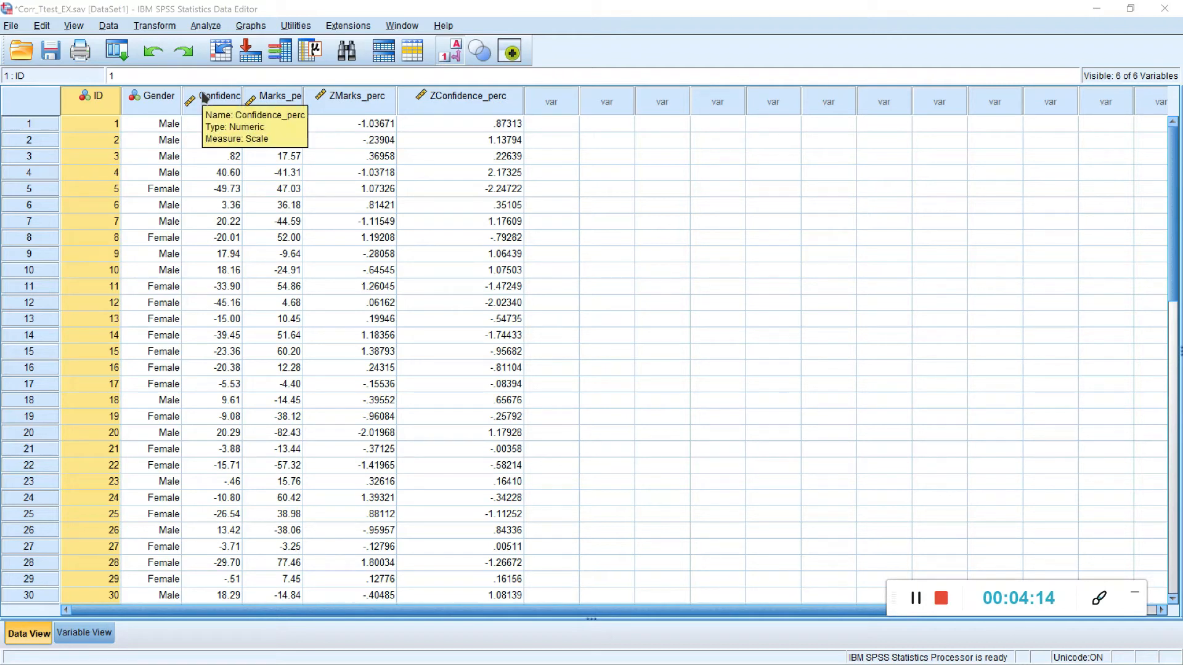
left_click_drag(205, 97, 269, 105)
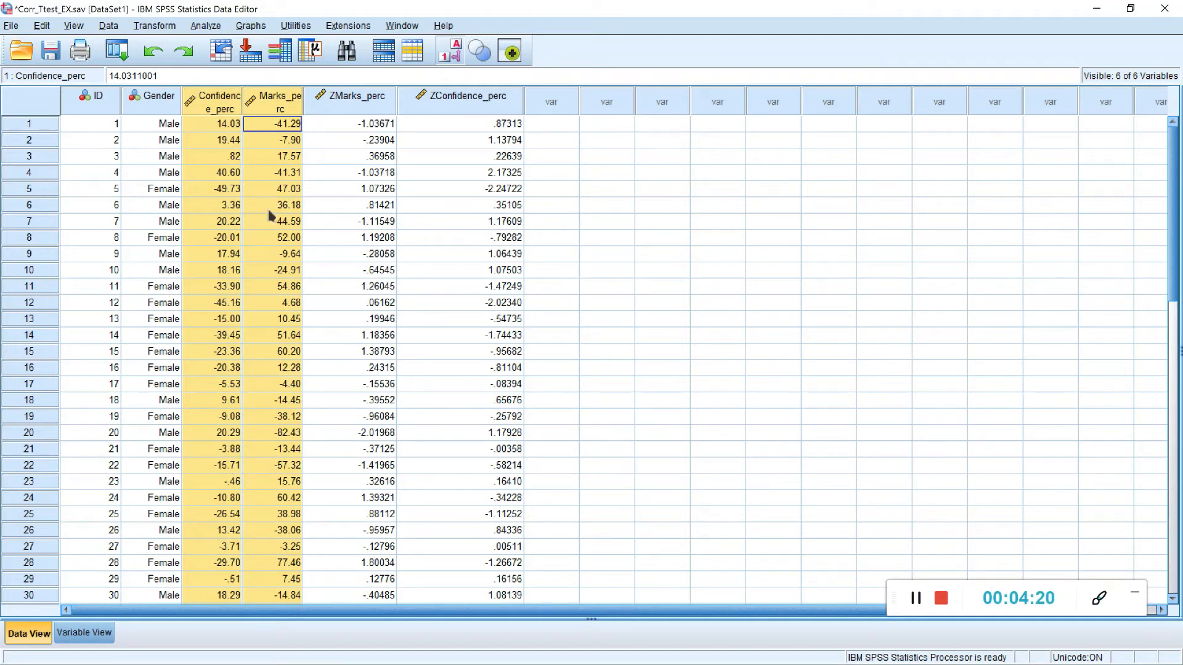
left_click(261, 26)
left_click(374, 39)
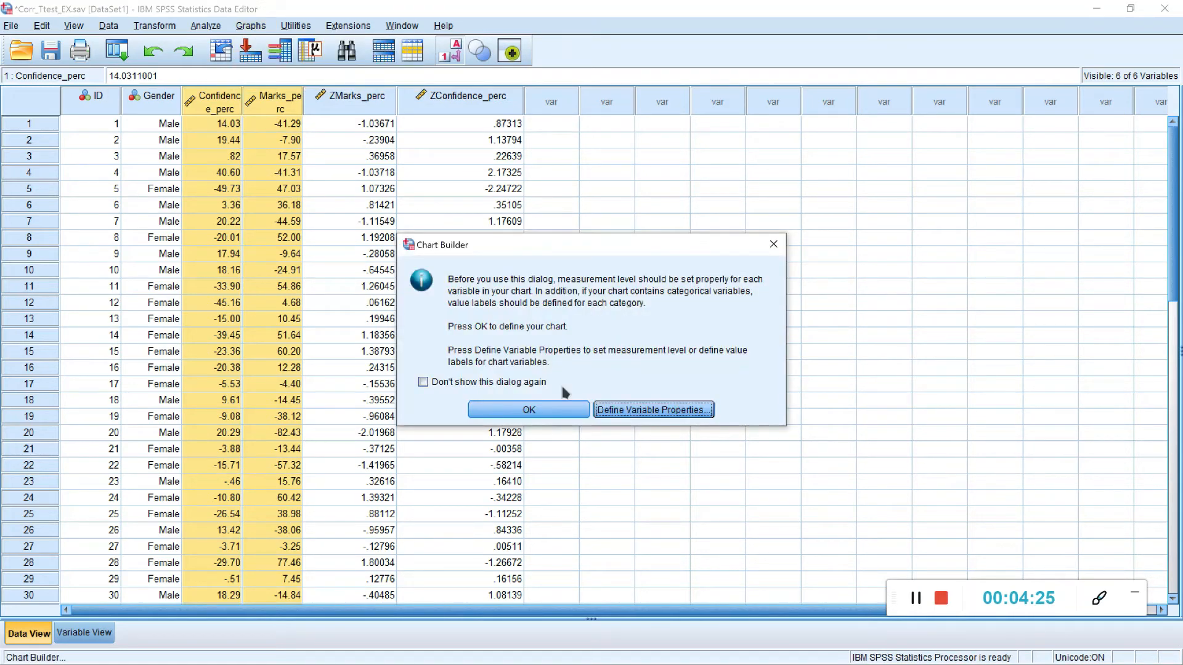
left_click(528, 410)
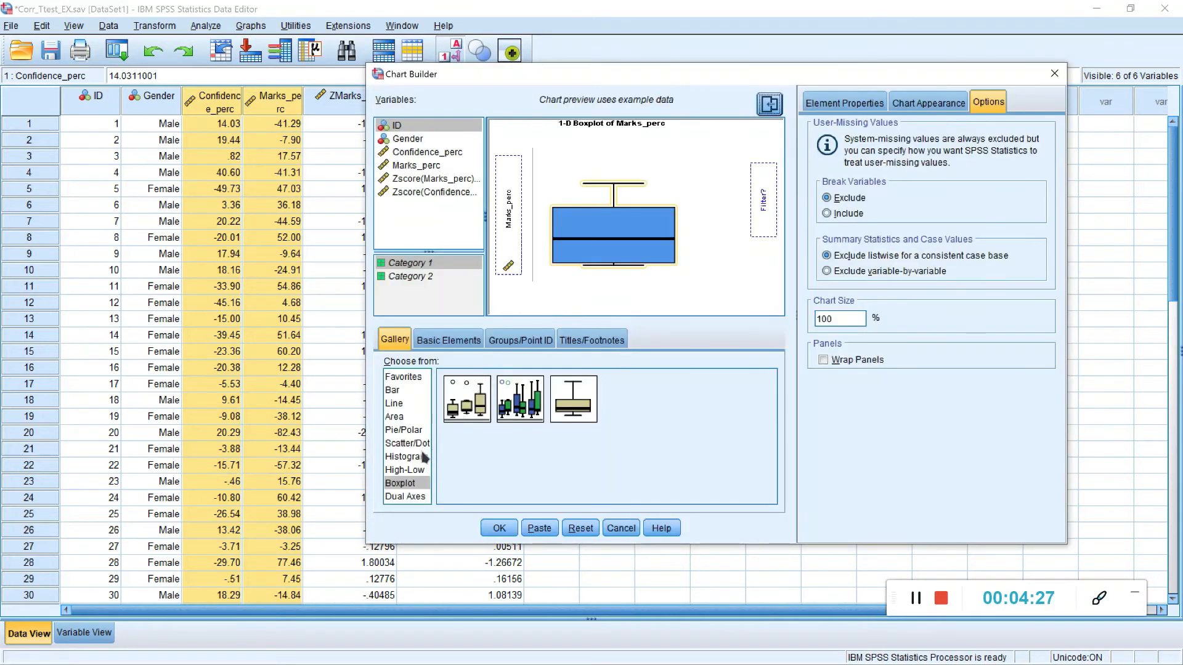
left_click(408, 444)
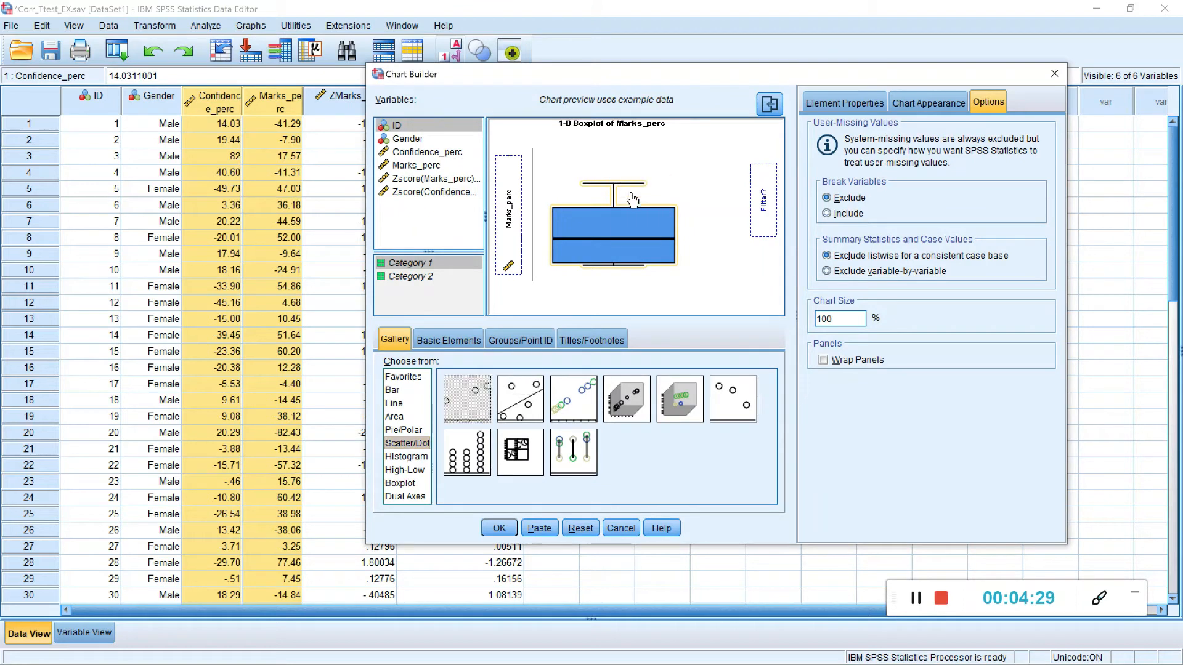
left_click_drag(632, 199, 631, 200)
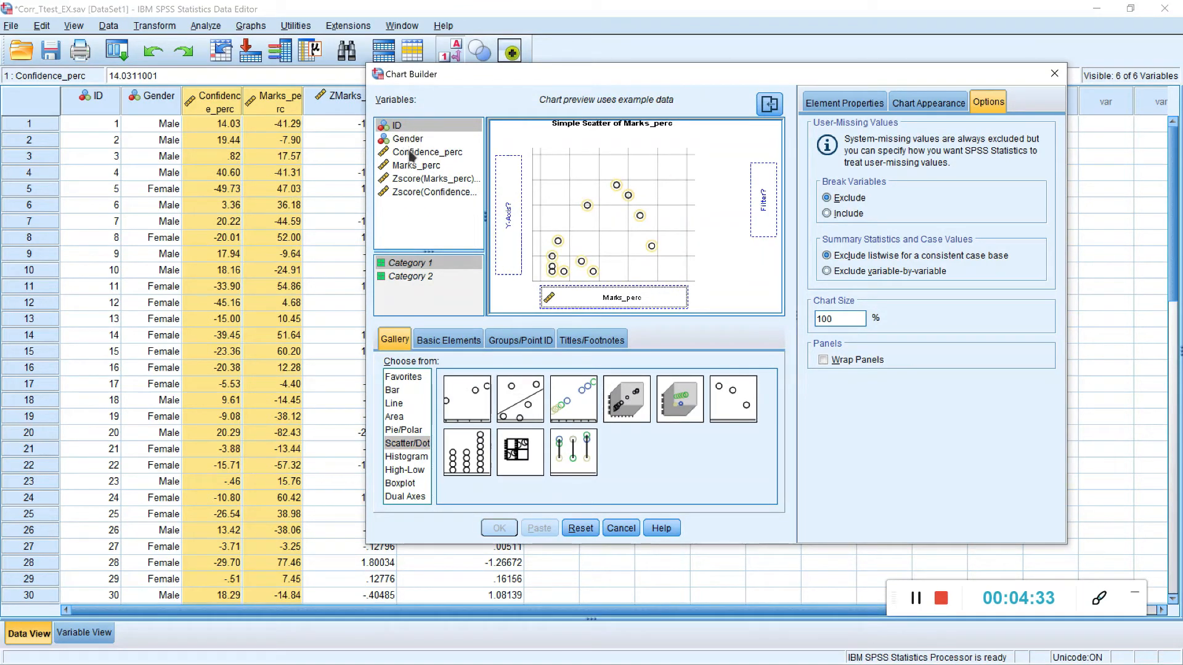
left_click_drag(410, 151, 509, 197)
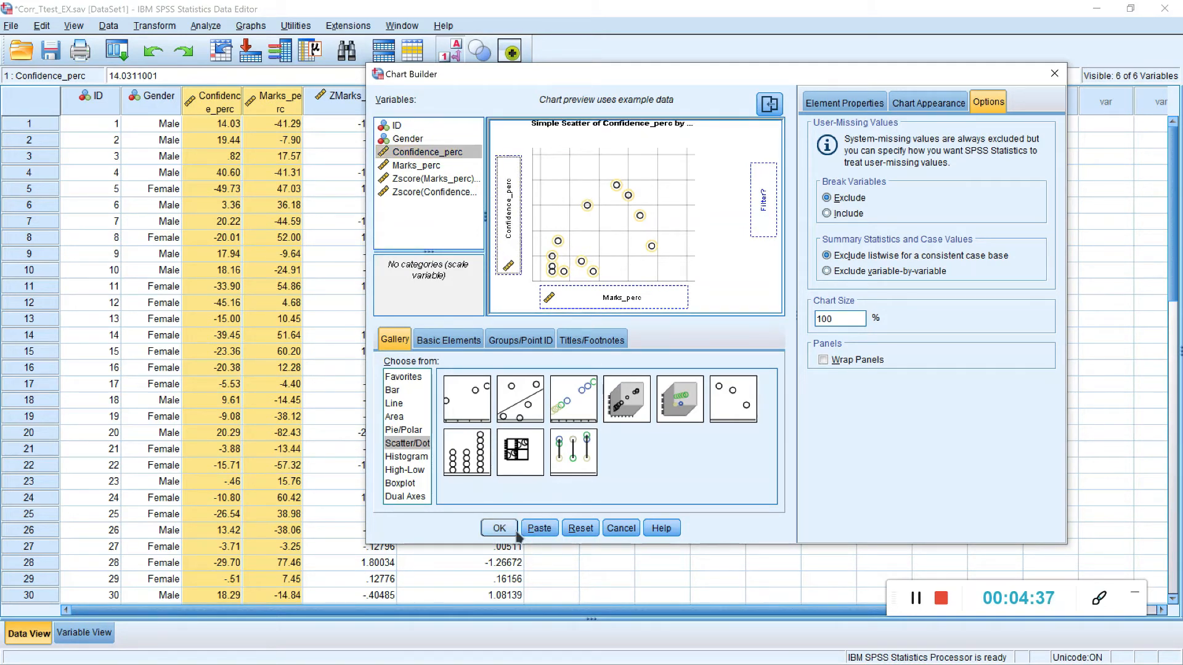
left_click(515, 531)
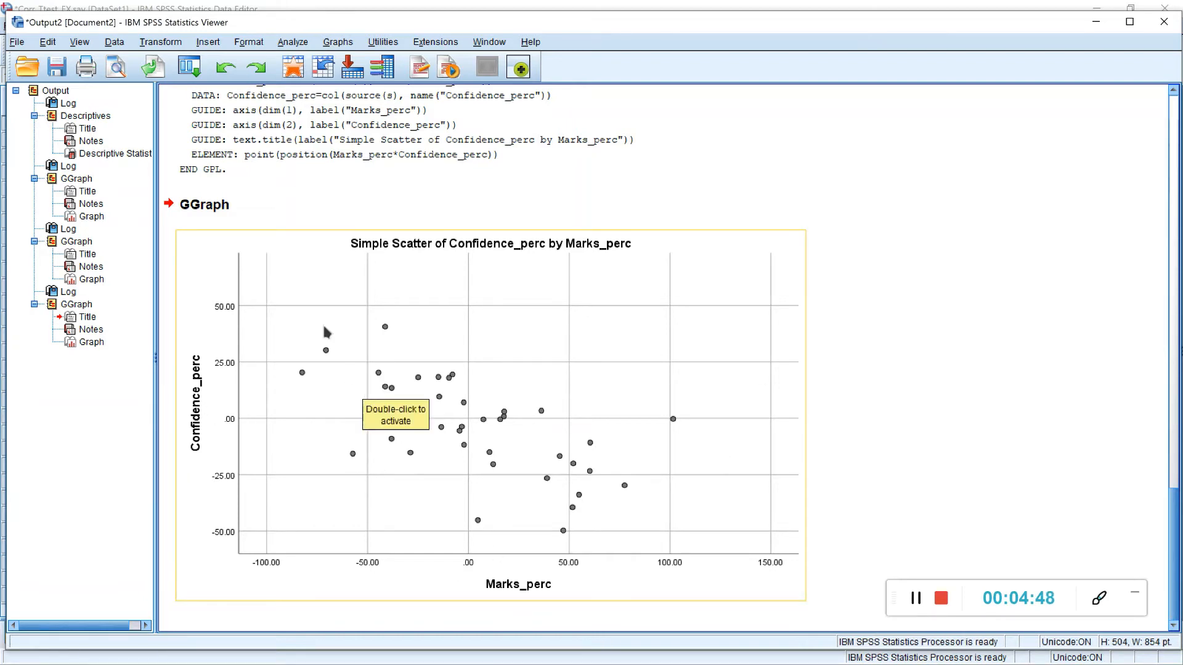
Step: Add a linear fit line to the scatter plot of Confidence_perc by Marks_perc in the Chart Editor
left_click(924, 599)
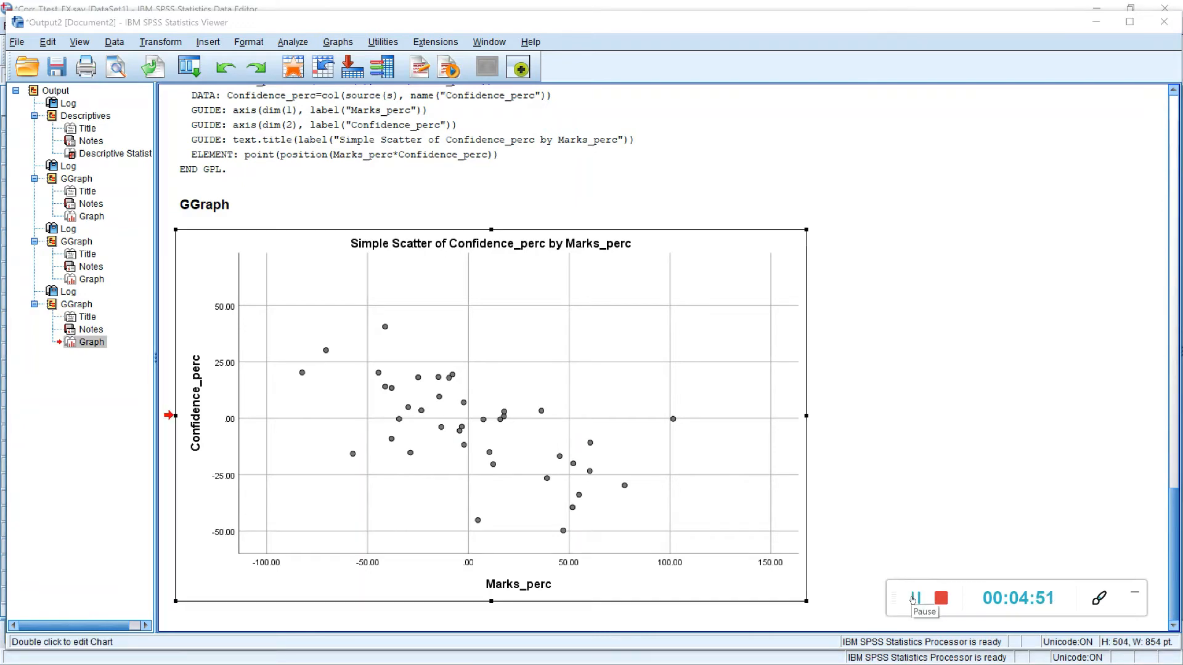
double_click(573, 405)
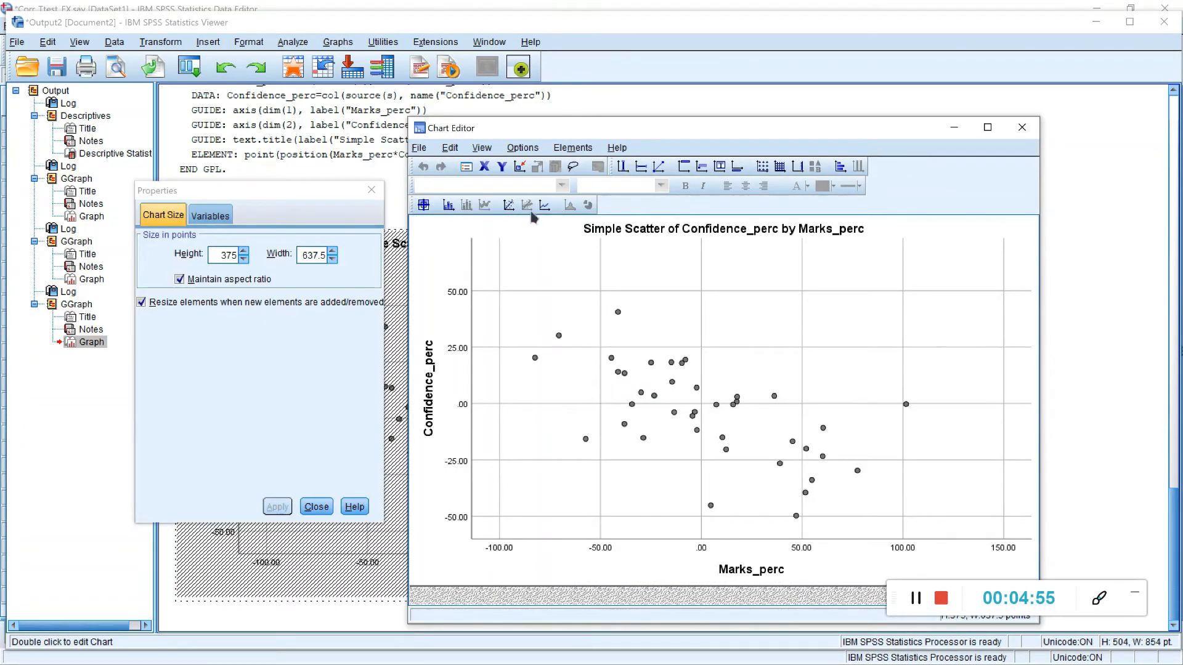
left_click(510, 206)
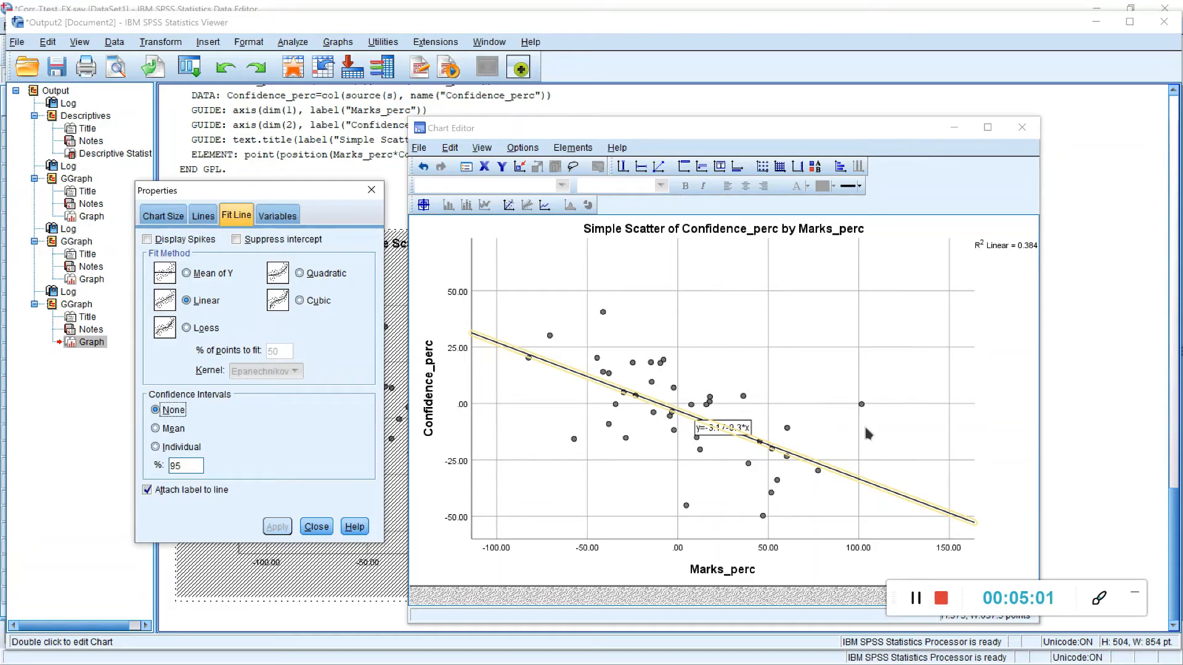
left_click(1025, 128)
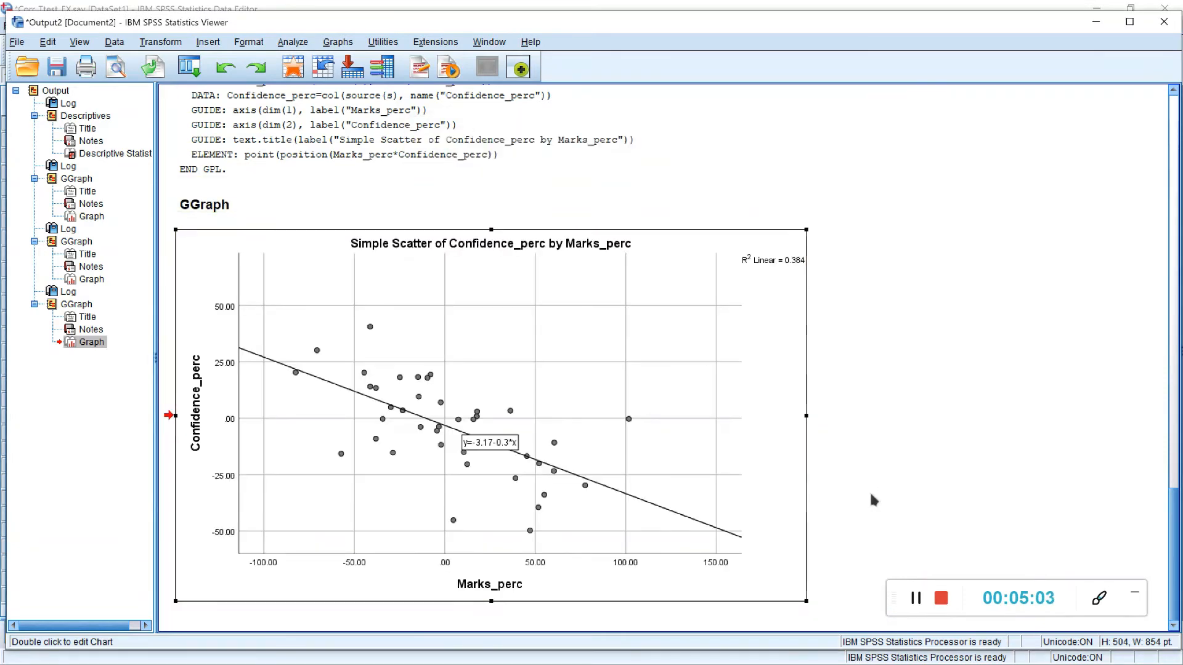
Step: Set up an Explore analysis in the Data Editor with Confidence_perc and Marks_perc as dependent variables
left_click(922, 600)
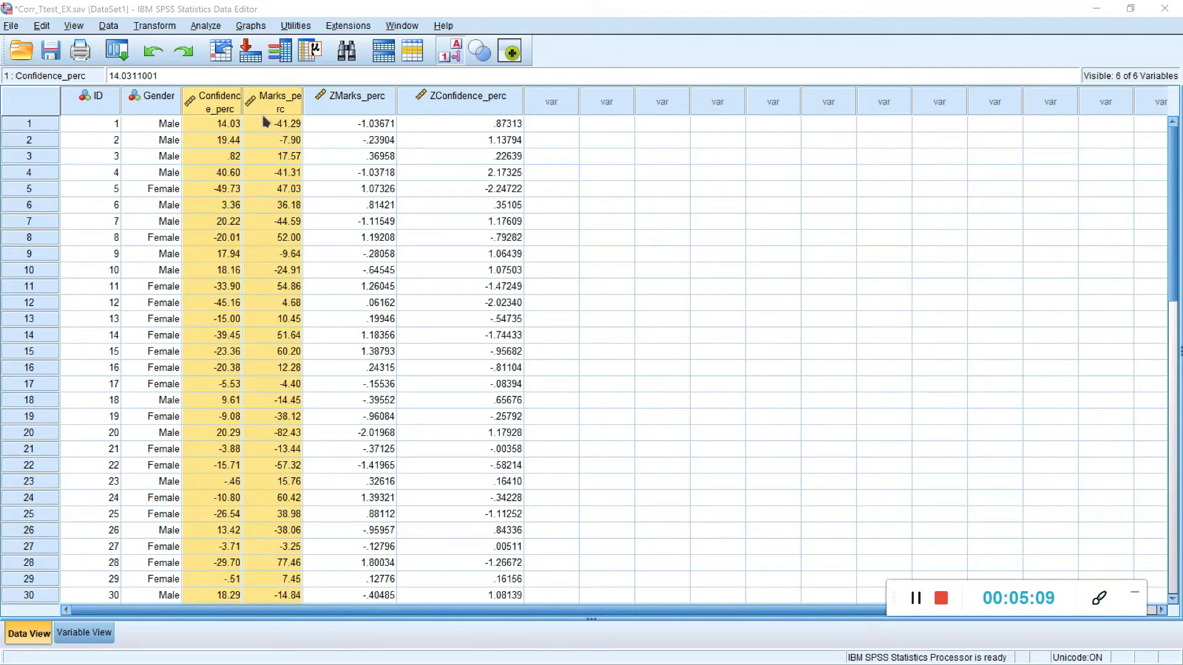
left_click(207, 26)
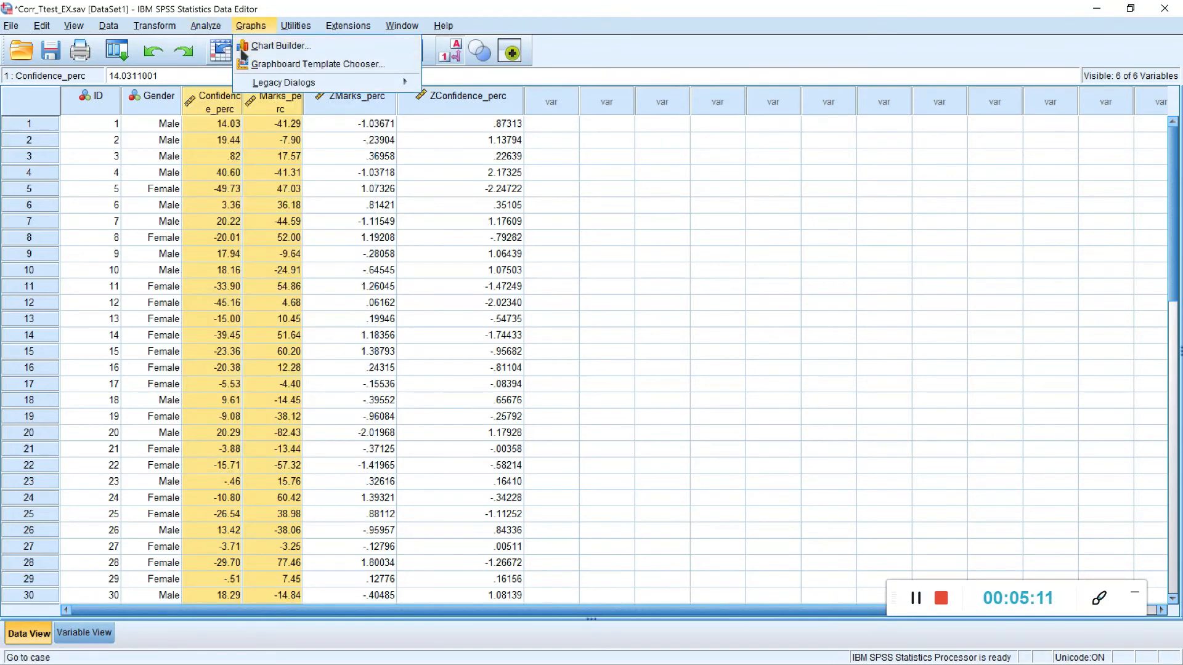
mouse_move(345, 62)
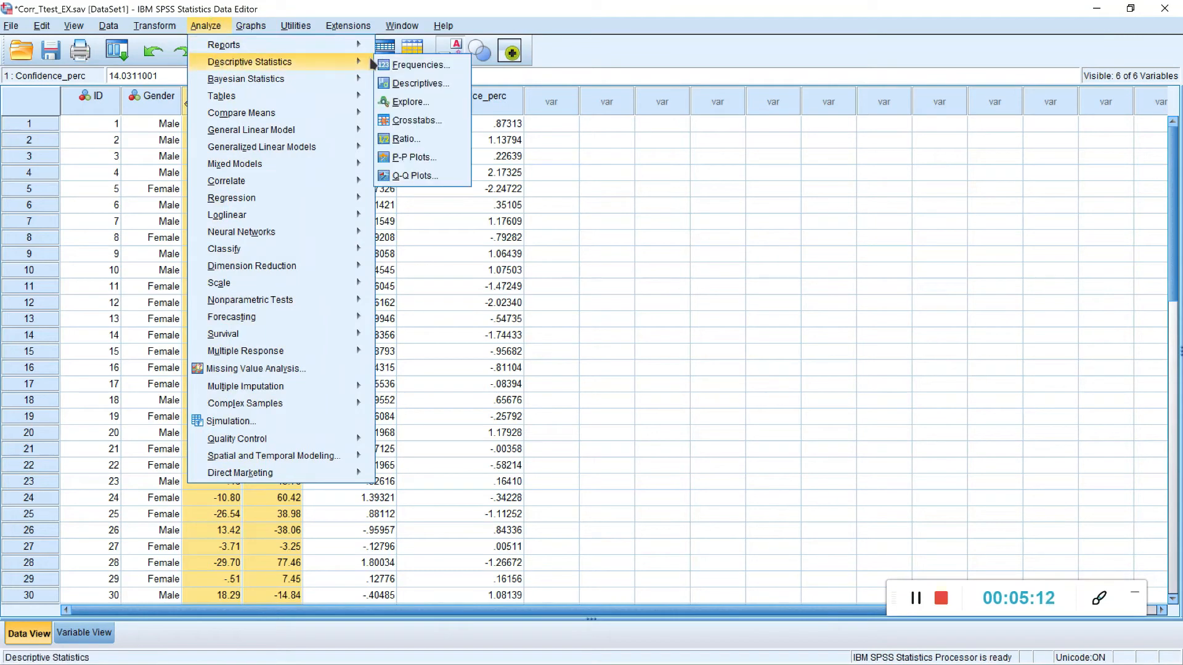
left_click(404, 102)
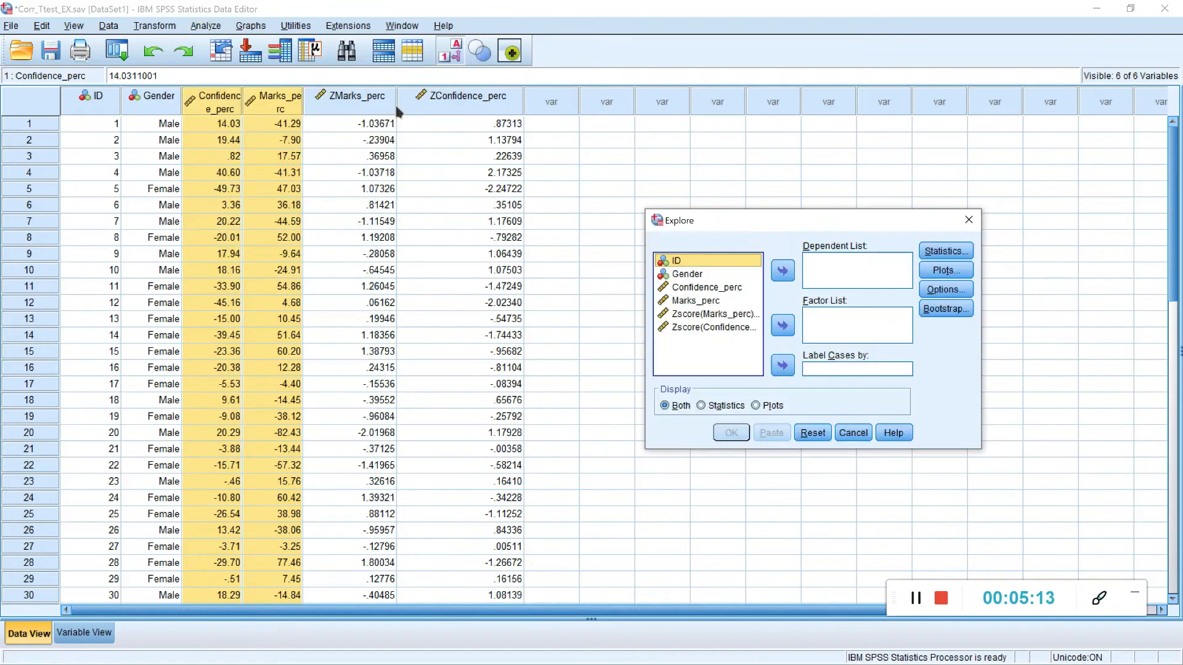
left_click(709, 287)
left_click(778, 276)
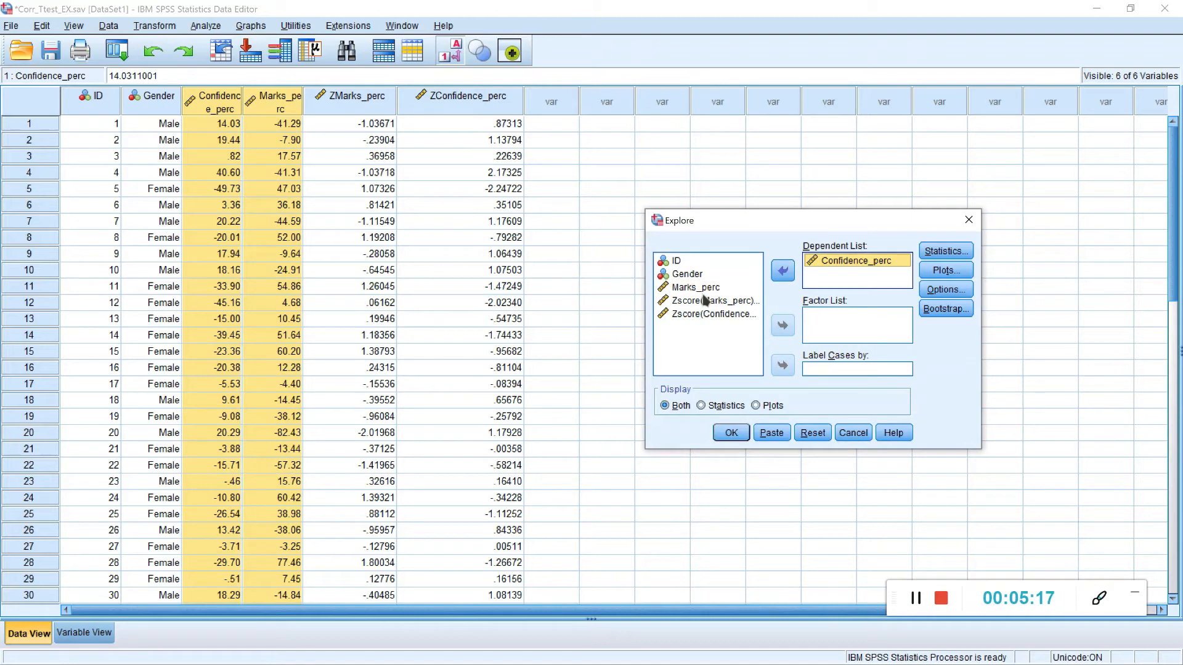
left_click(706, 290)
left_click(780, 278)
Step: Request histograms and normality plots with tests, without stem-and-leaf plots, and run the Explore analysis
left_click(946, 270)
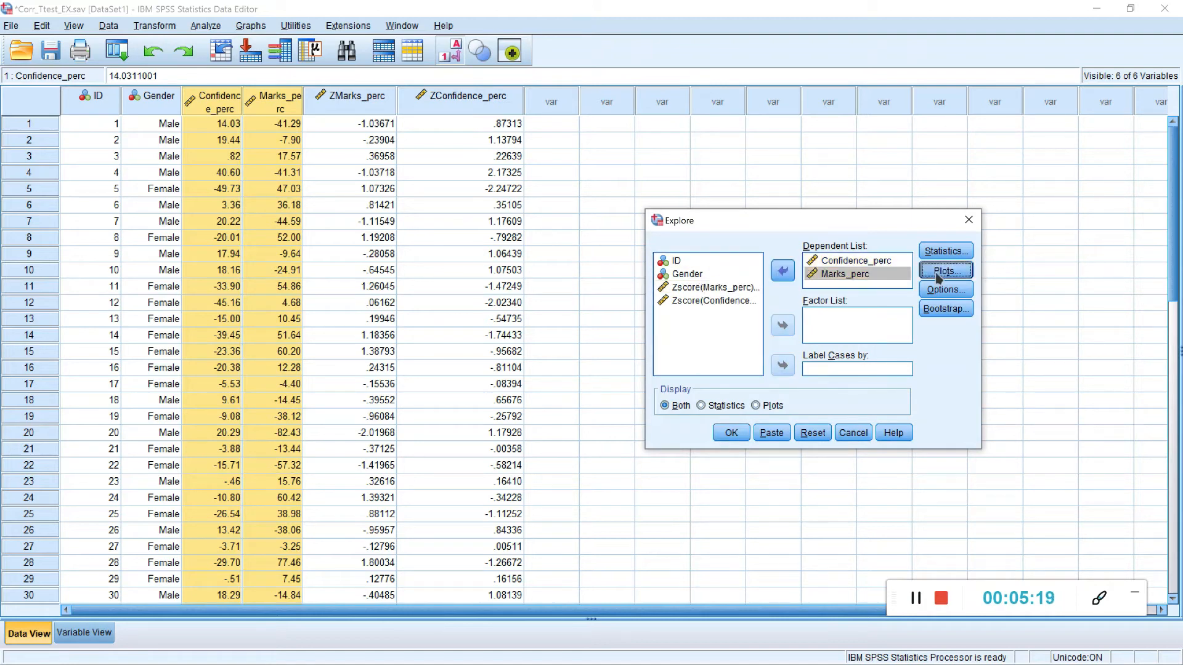
left_click(861, 377)
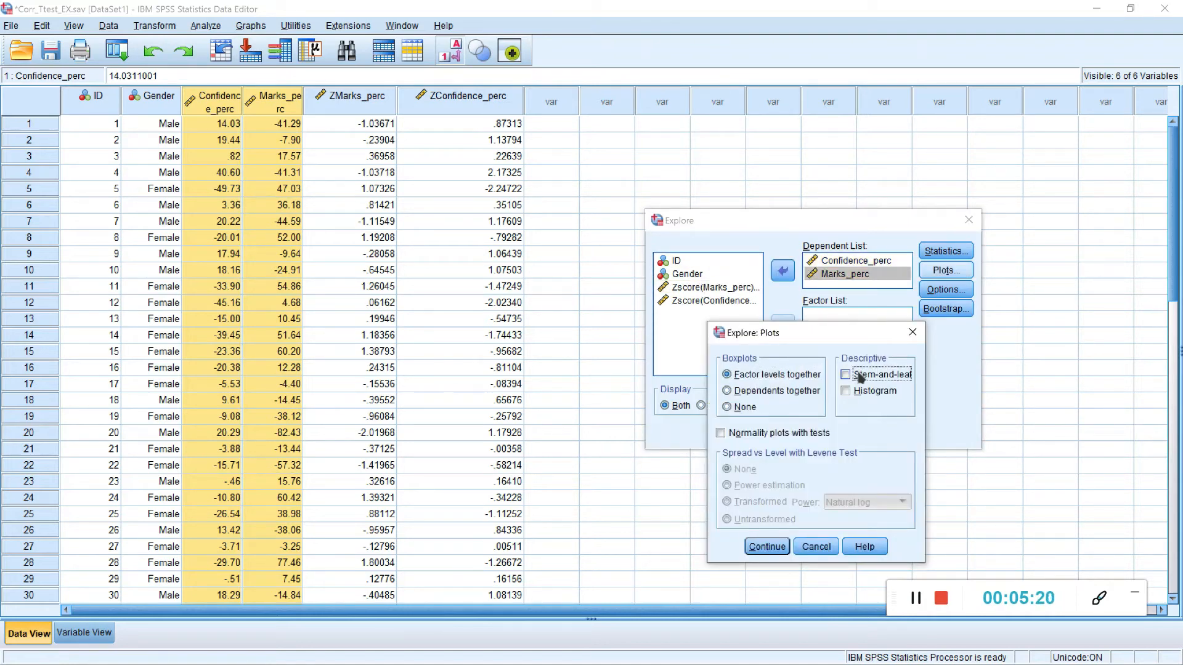
left_click(851, 393)
left_click(758, 438)
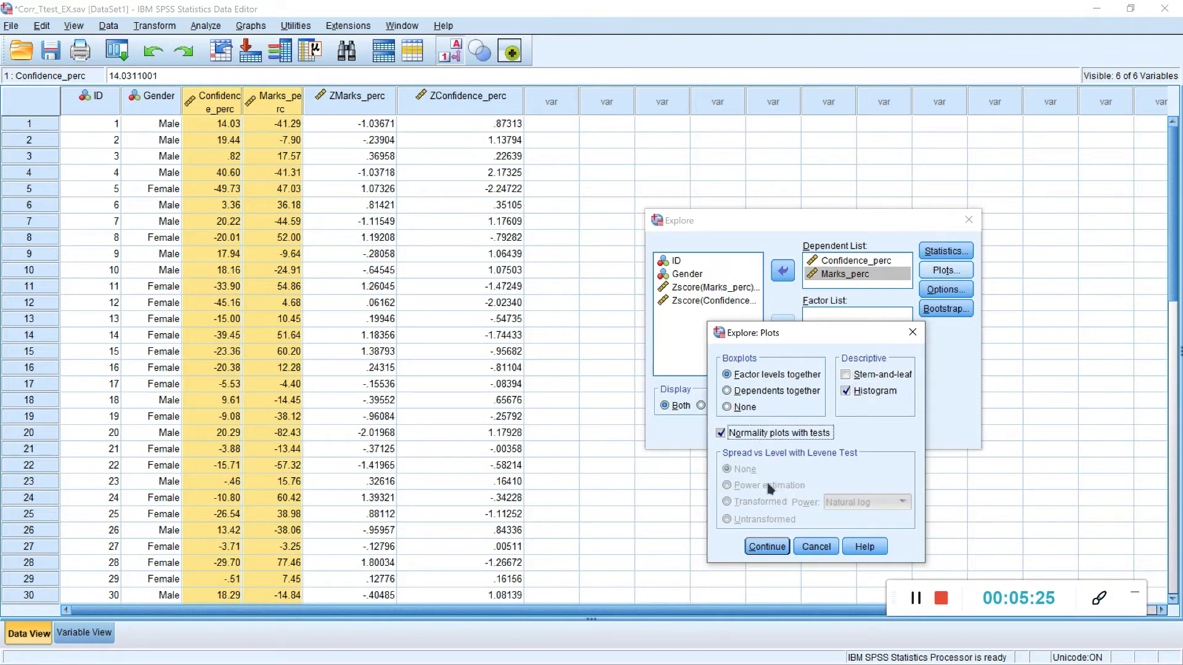
left_click(767, 546)
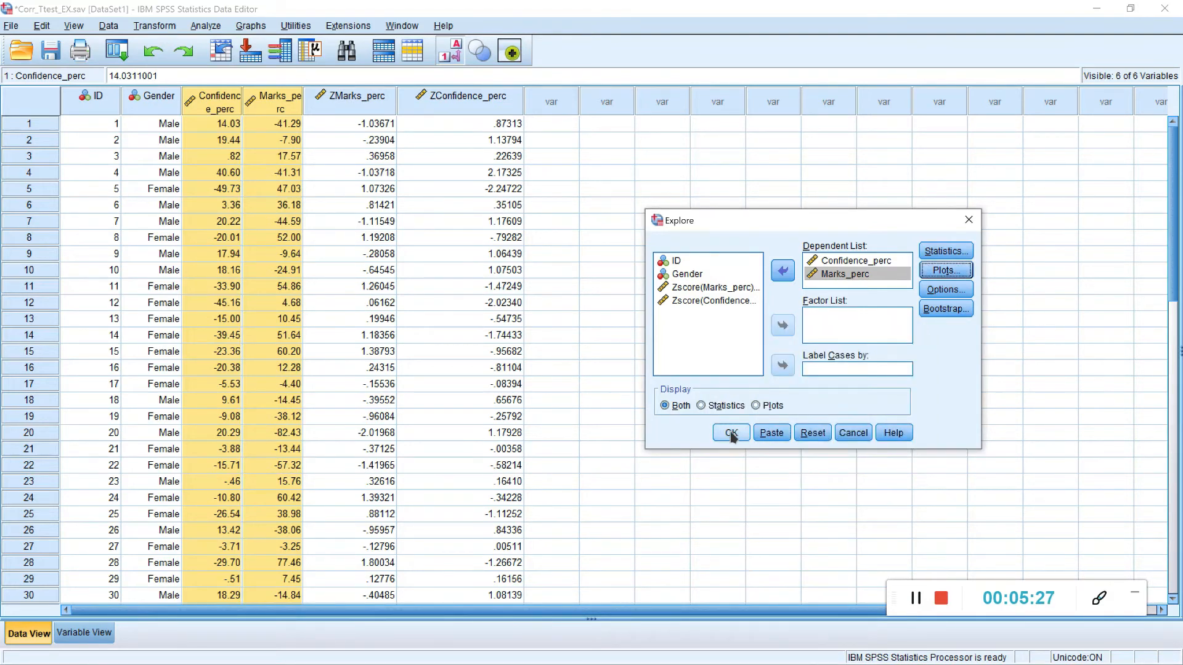
left_click(732, 434)
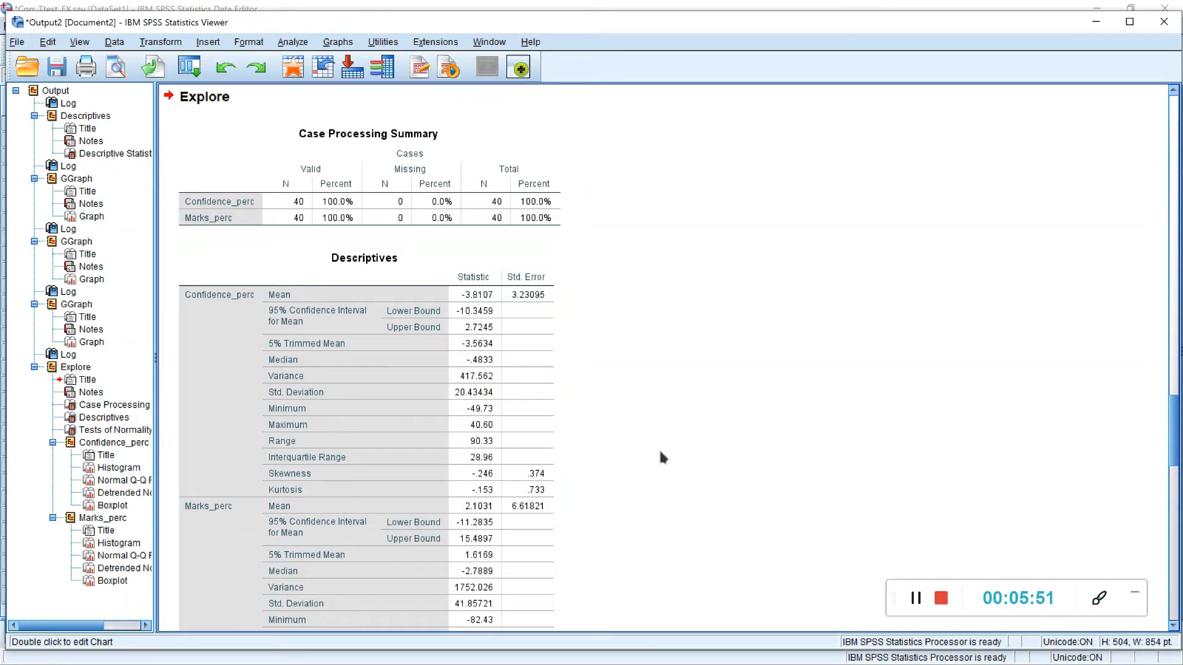
Step: Examine the skewness and kurtosis, the Tests of Normality table and the Confidence_perc histogram in the Explore output
scroll(554, 496, "down", 4)
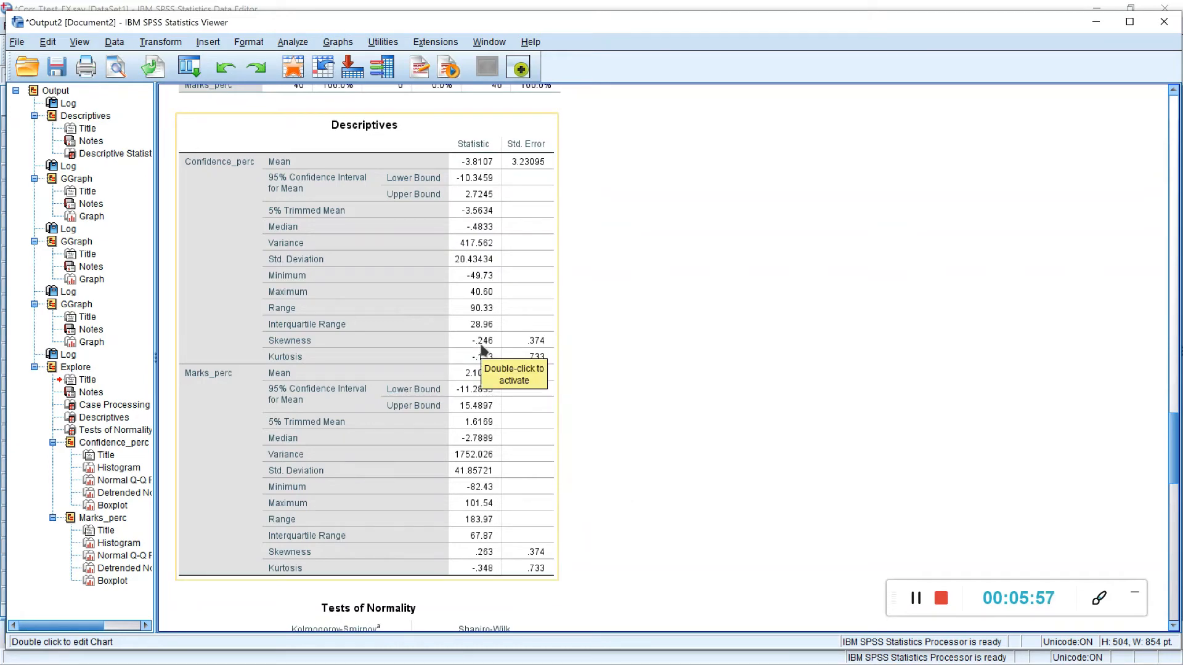
scroll(482, 354, "down", 6)
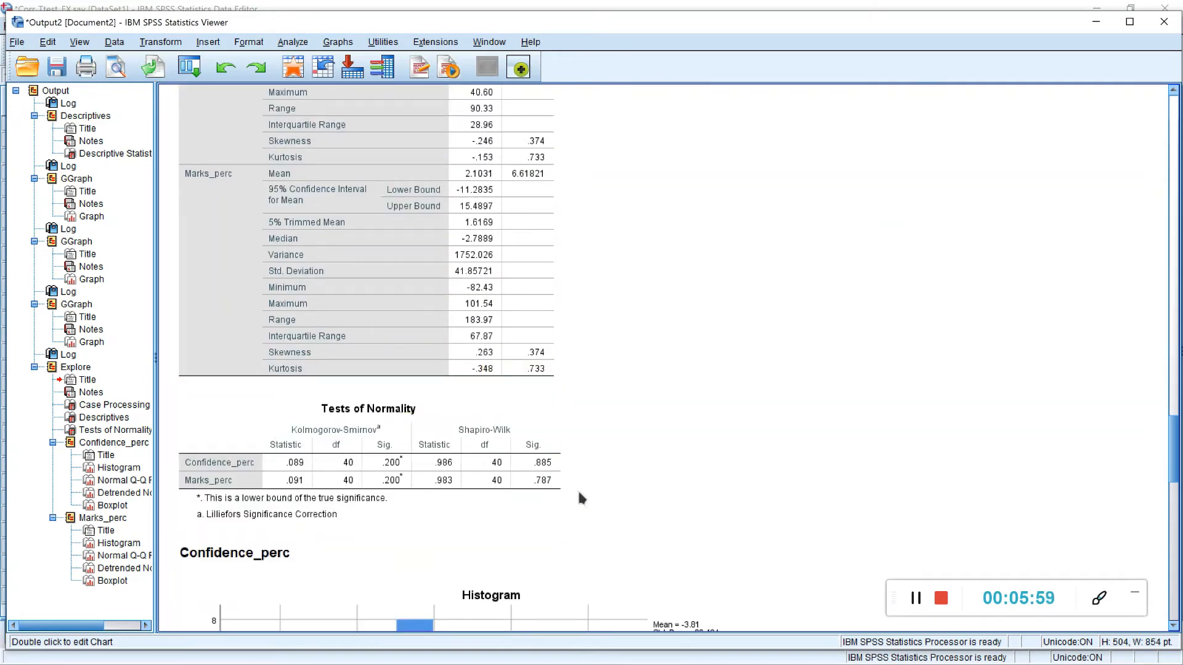
scroll(618, 508, "down", 2)
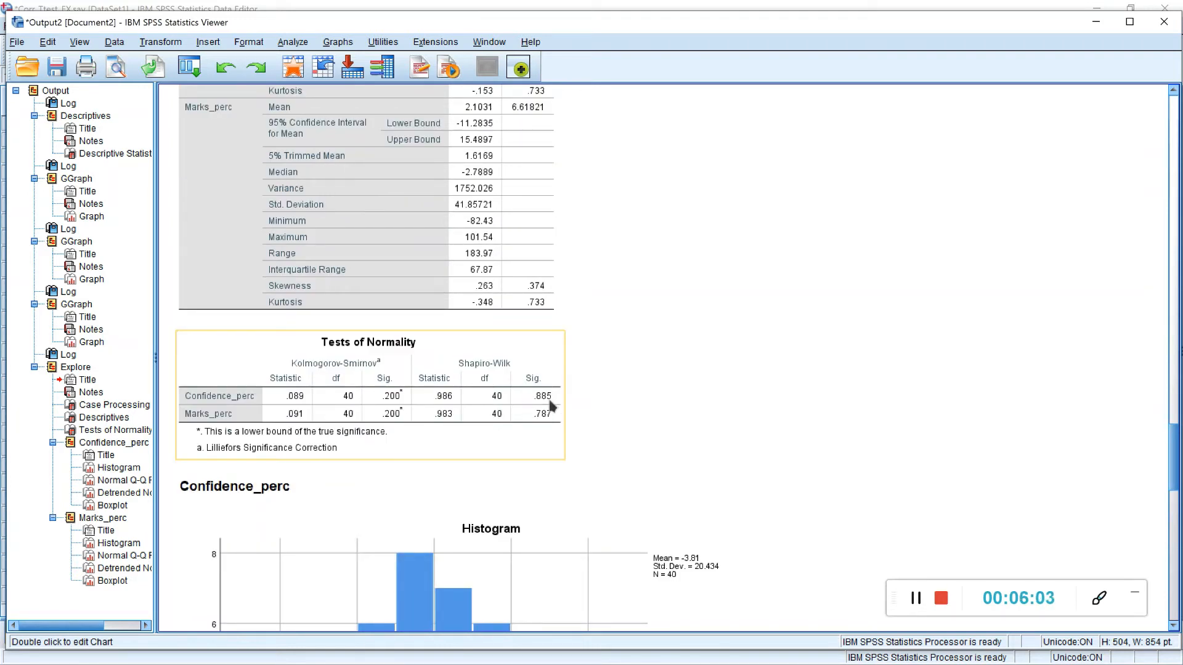
scroll(621, 418, "down", 8)
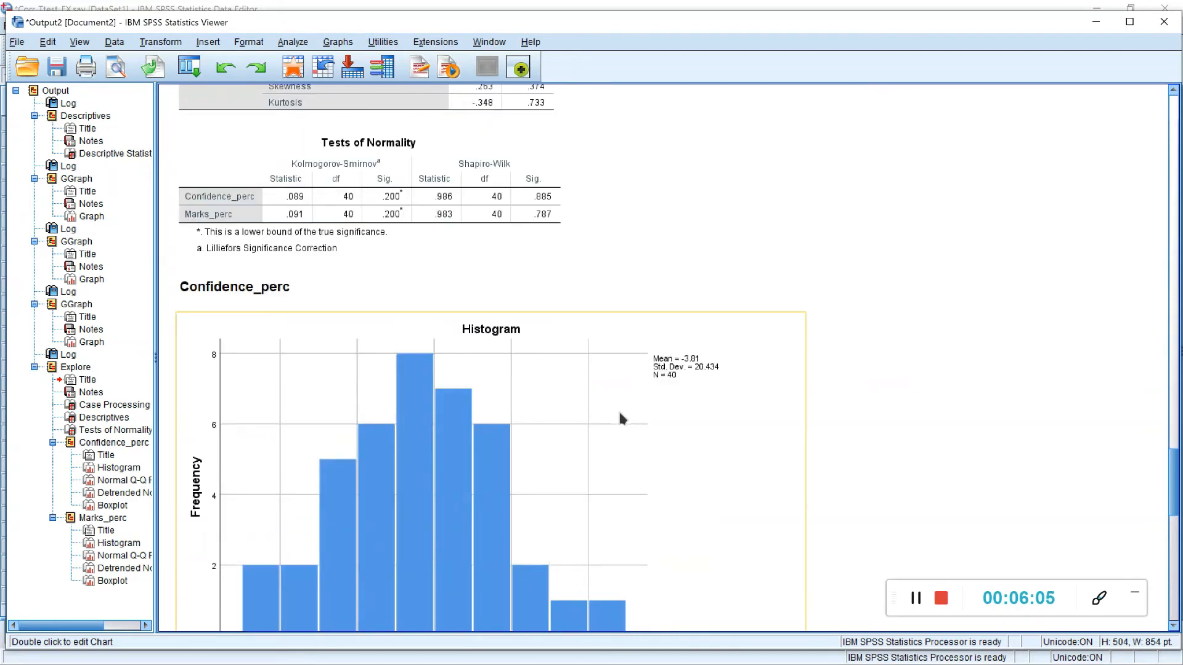
scroll(594, 379, "up", 3)
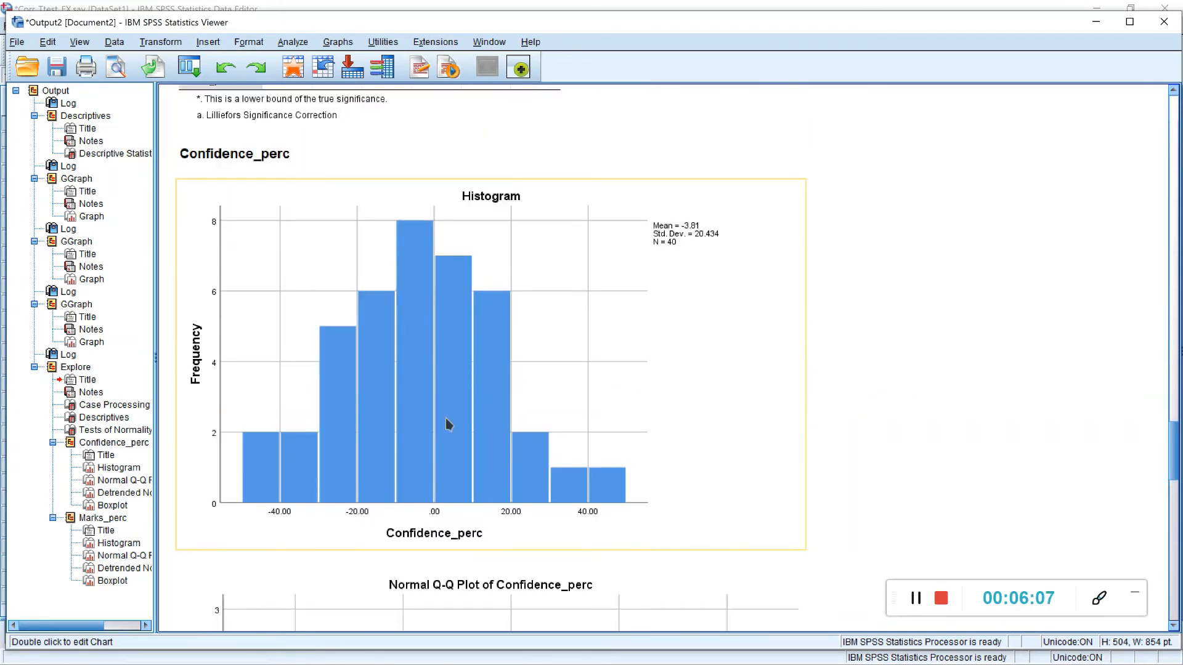
scroll(635, 451, "up", 2)
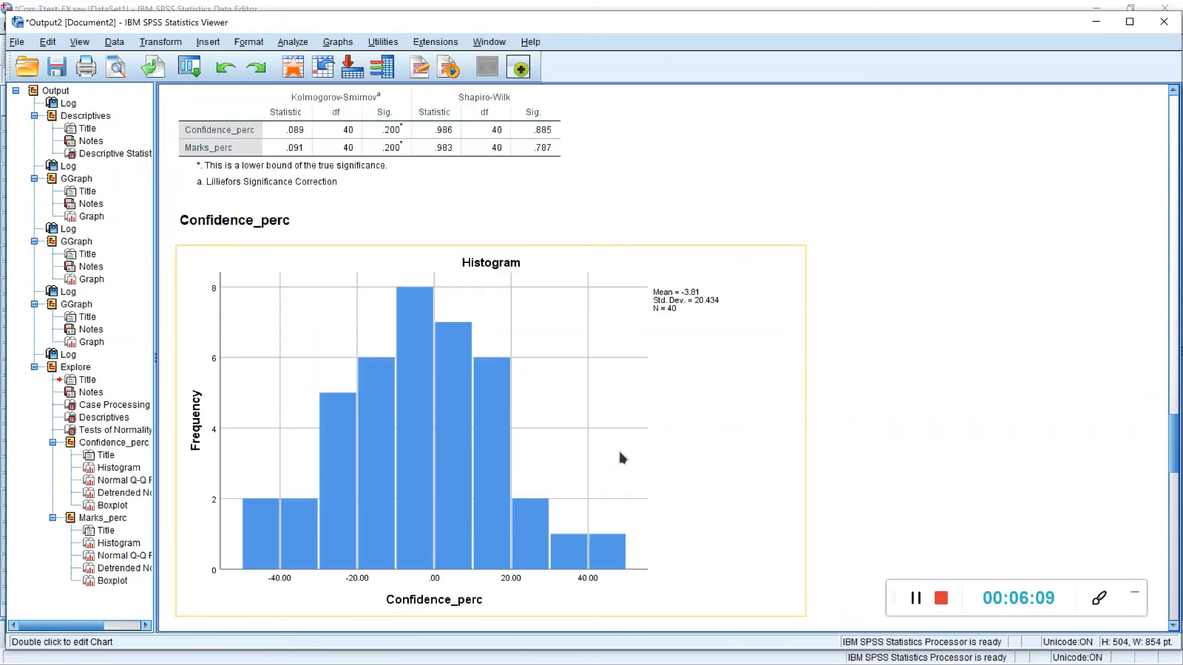
Step: Show a normal distribution curve on the Confidence_perc histogram using the Chart Editor
left_click(925, 600)
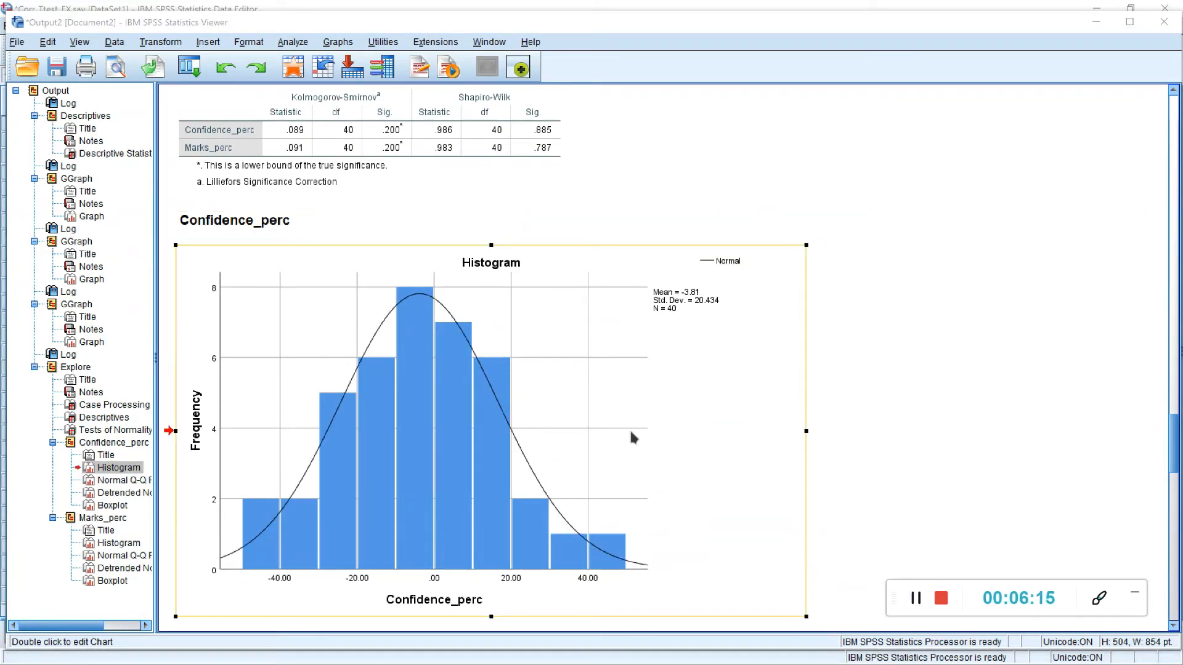
double_click(567, 400)
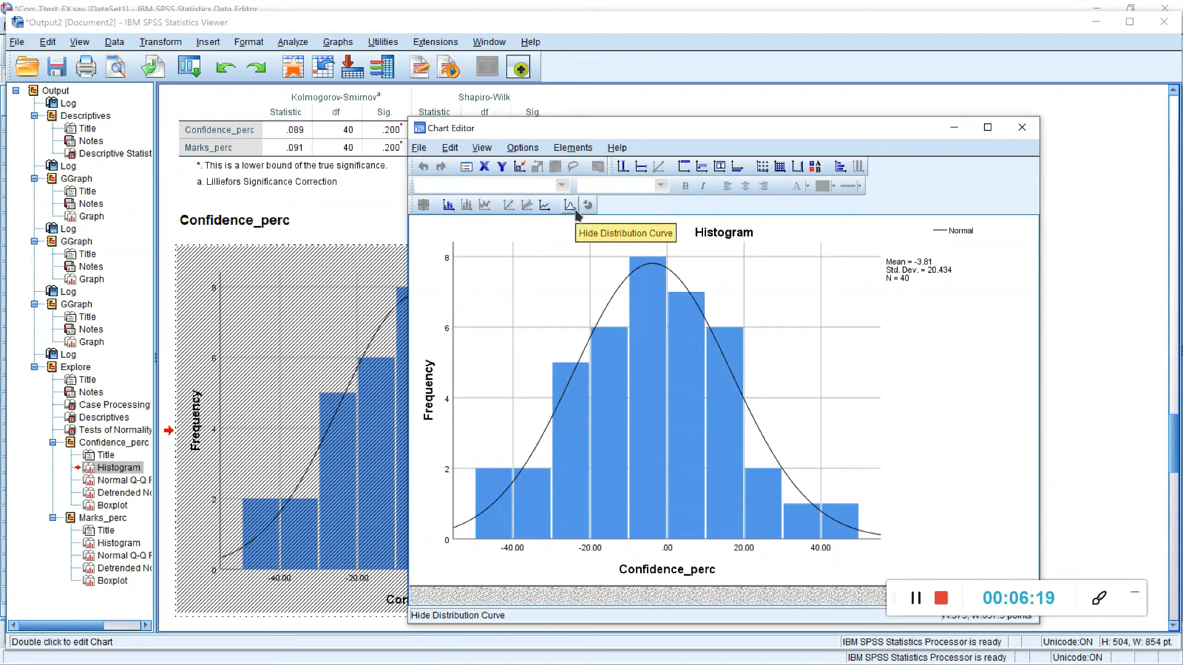
left_click(1022, 128)
Step: Examine the normal Q-Q plot, detrended Q-Q plot and boxplot of Confidence_perc for normality and outliers
scroll(891, 259, "down", 10)
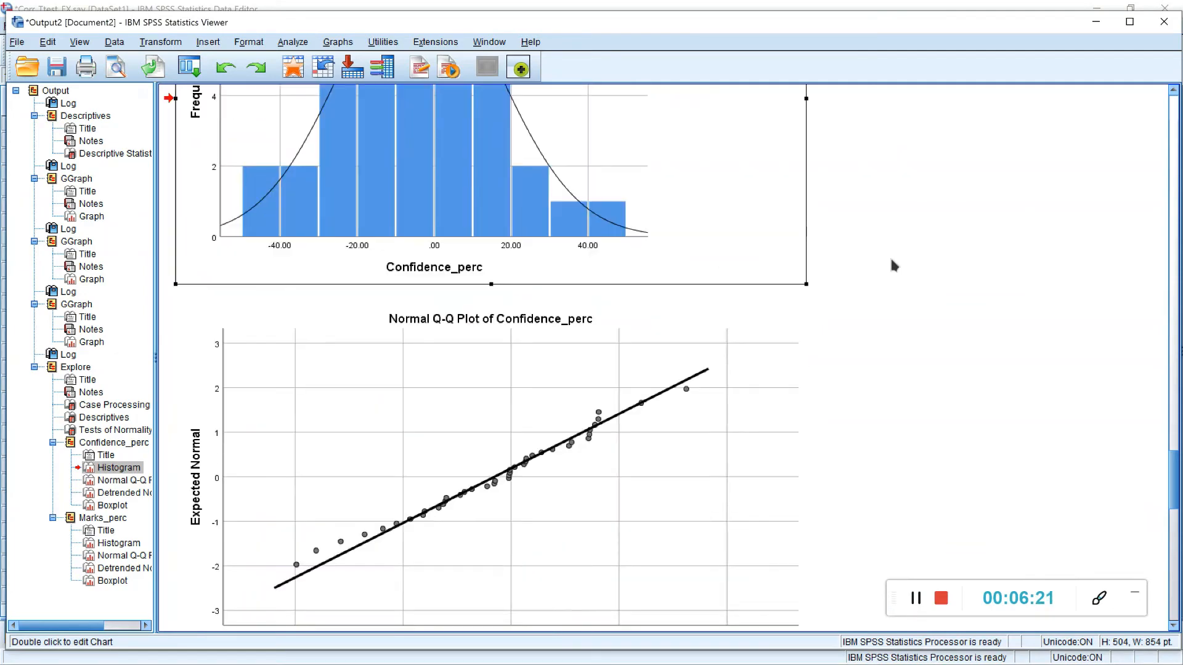
scroll(893, 265, "up", 3)
left_click(535, 342)
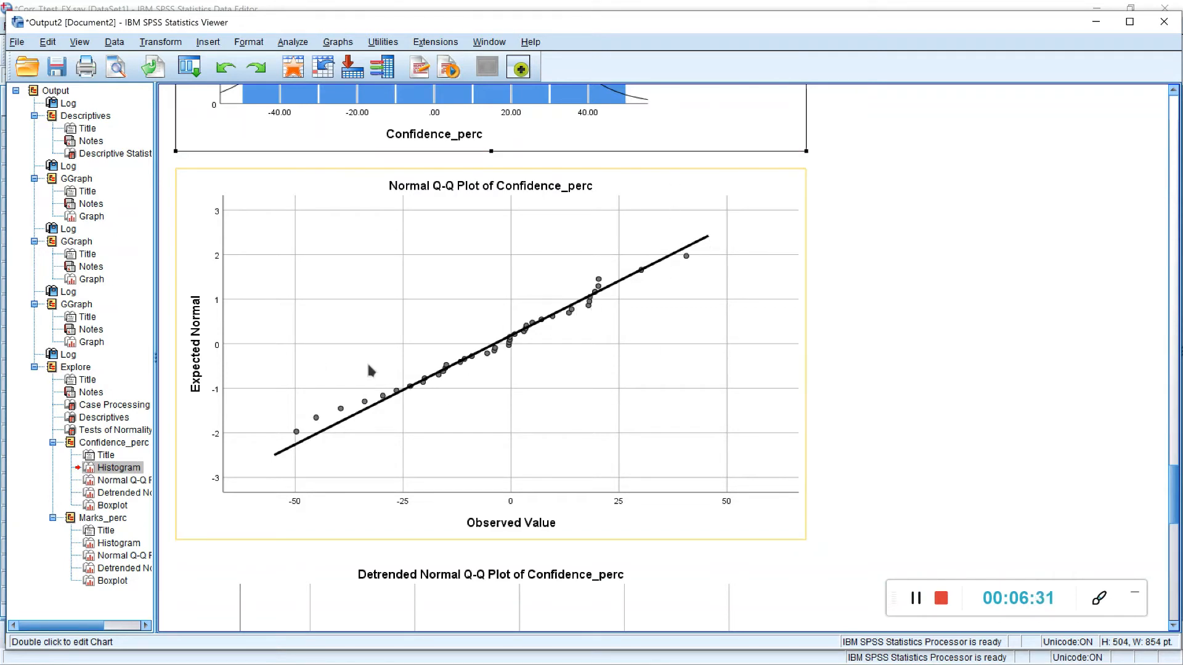
scroll(499, 342, "down", 3)
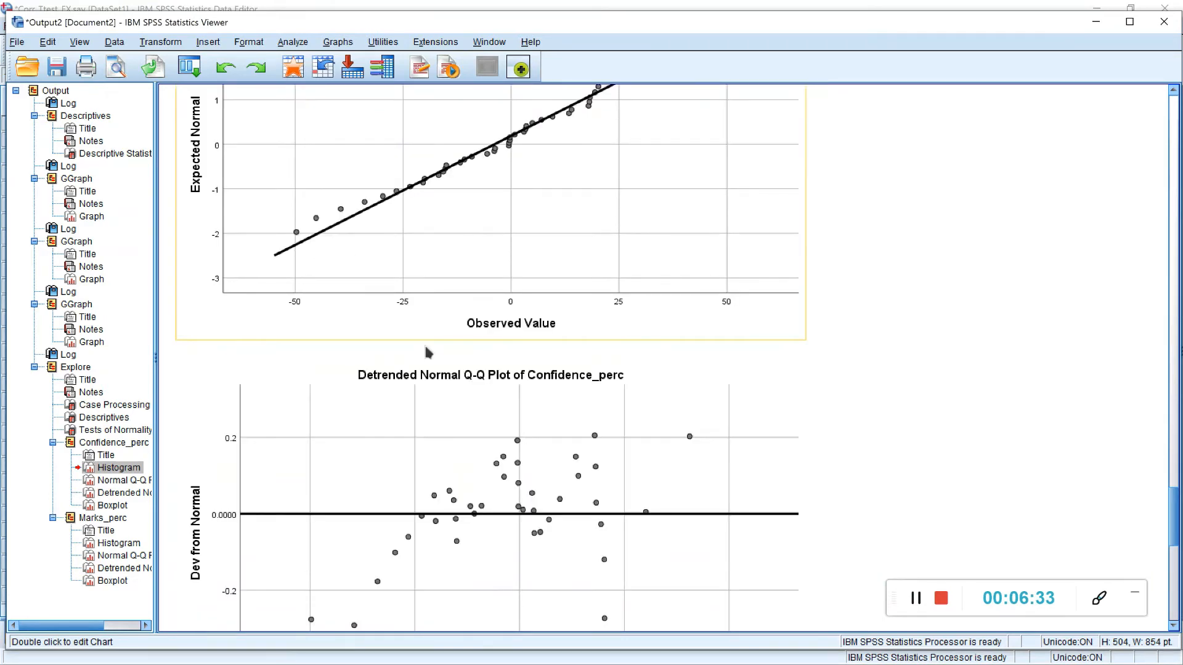
scroll(546, 397, "down", 8)
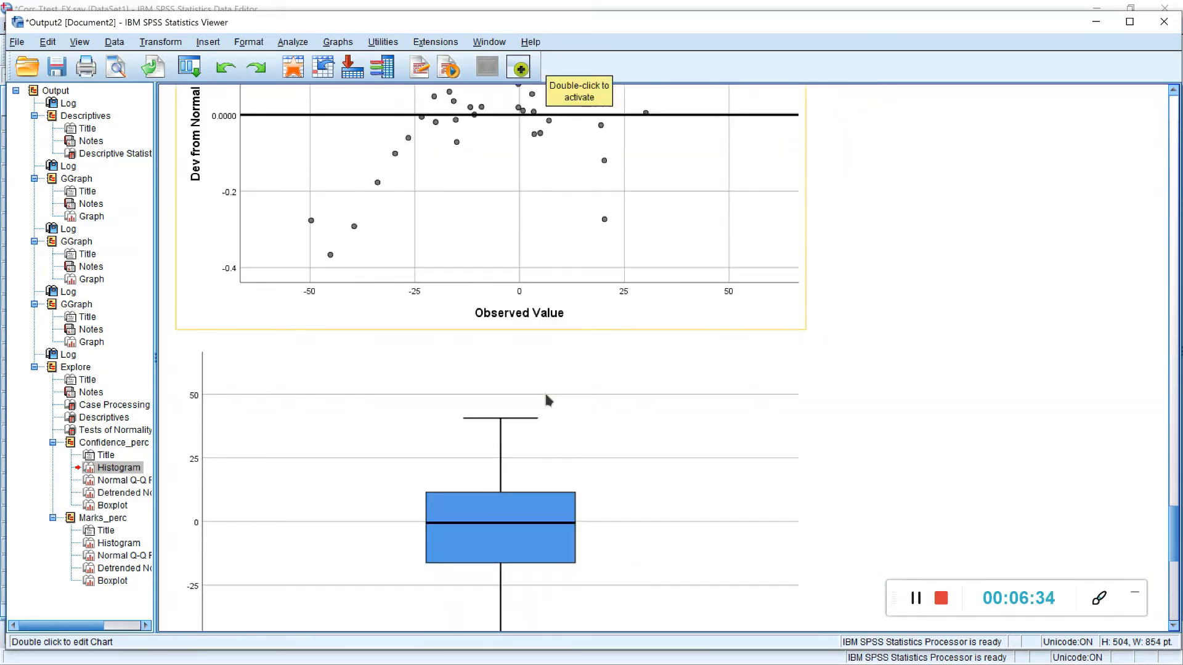
scroll(546, 398, "down", 2)
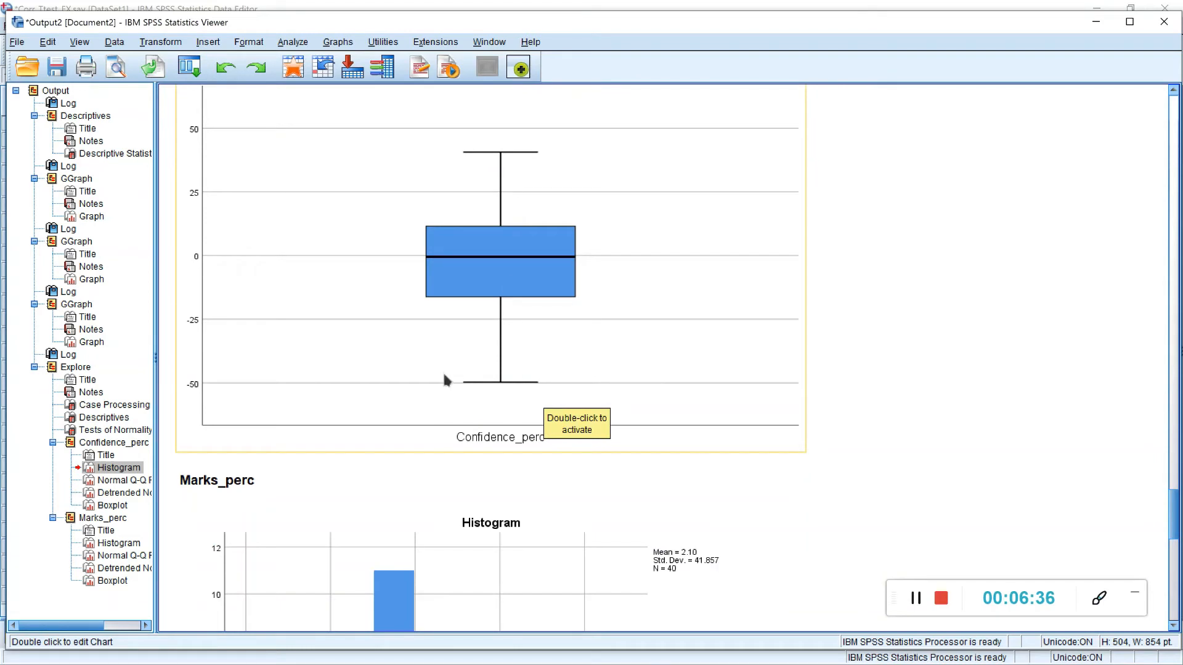
Step: Show a normal distribution curve on the Marks_perc histogram using the Chart Editor
scroll(582, 300, "down", 4)
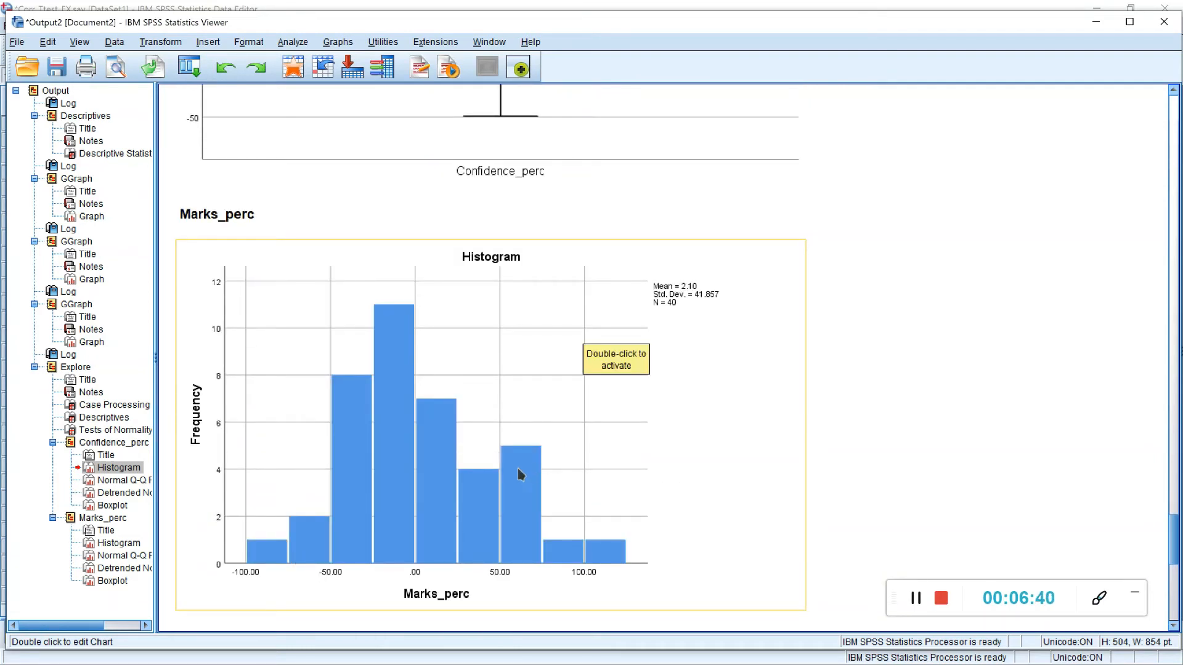
double_click(568, 419)
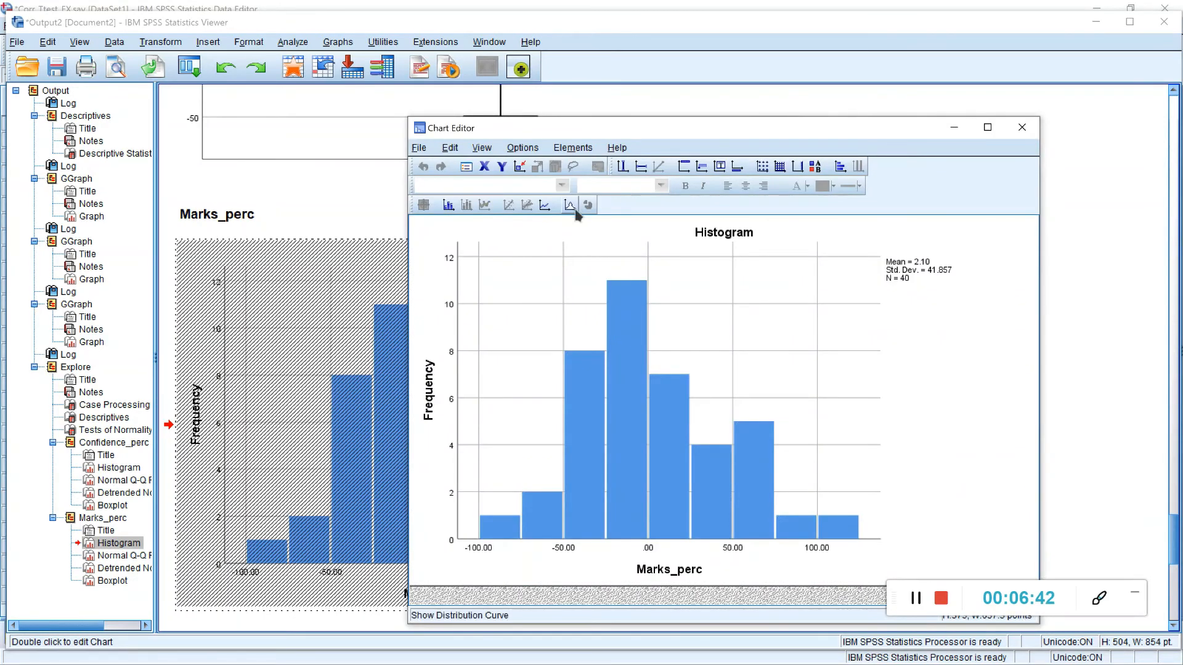
left_click(570, 206)
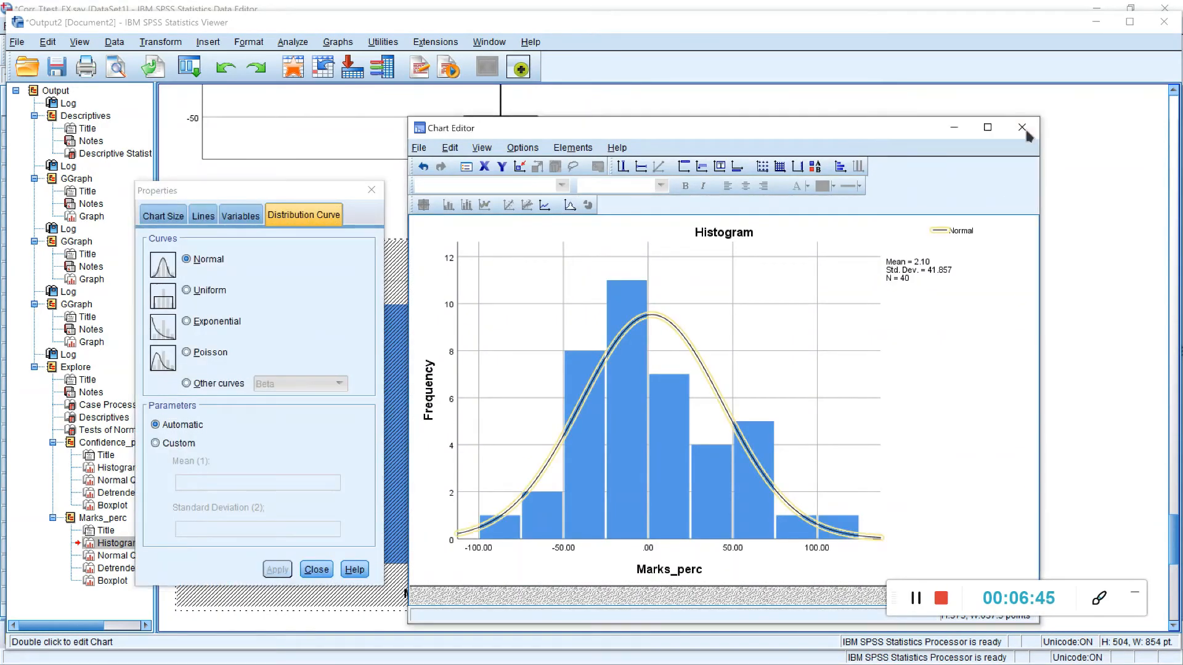
left_click(1022, 127)
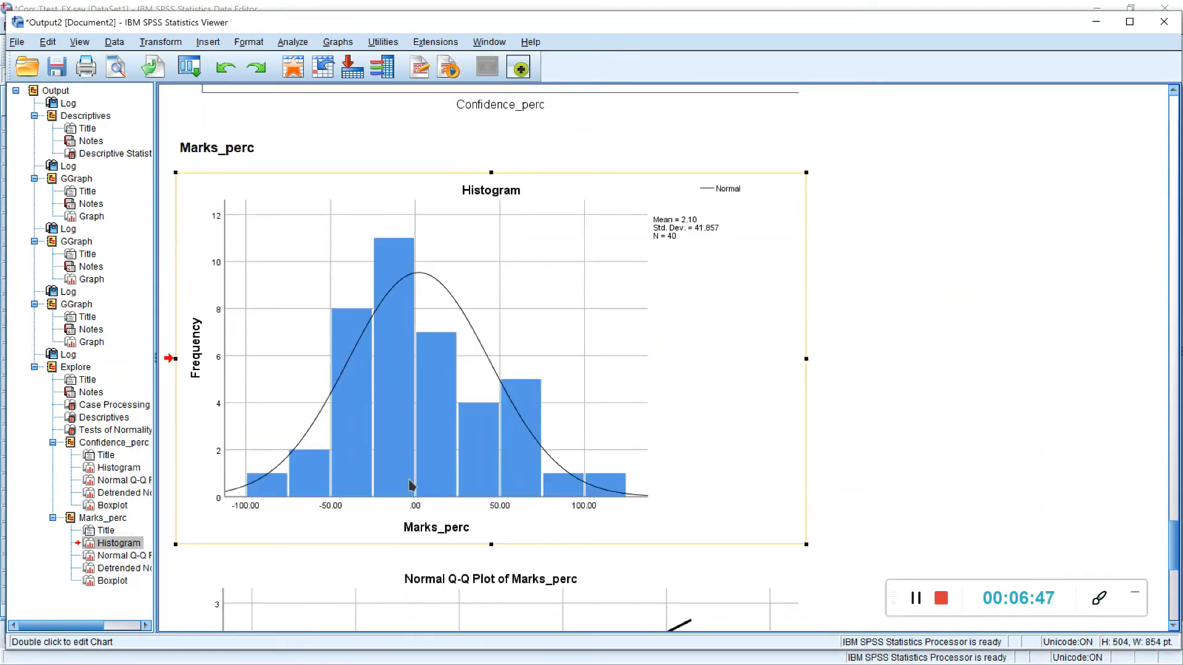
Step: Examine the Marks_perc histogram, Q-Q plots and boxplot, and recheck the Tests of Normality table for both variables
scroll(484, 391, "up", 3)
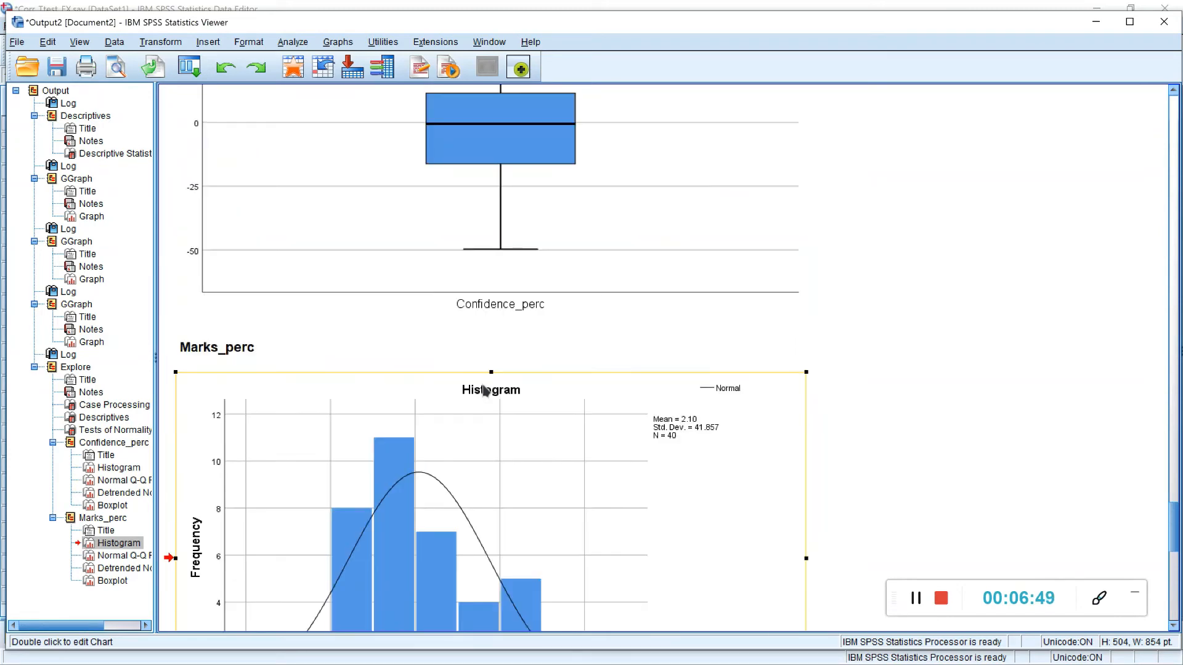
scroll(485, 391, "down", 3)
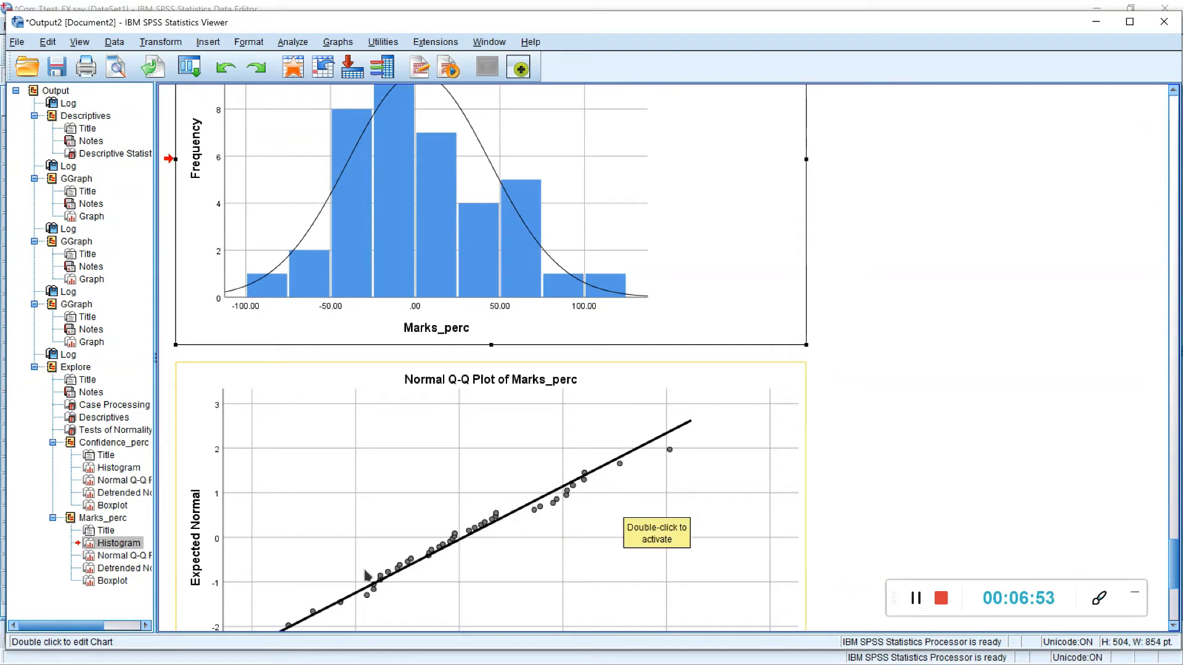
scroll(627, 508, "down", 3)
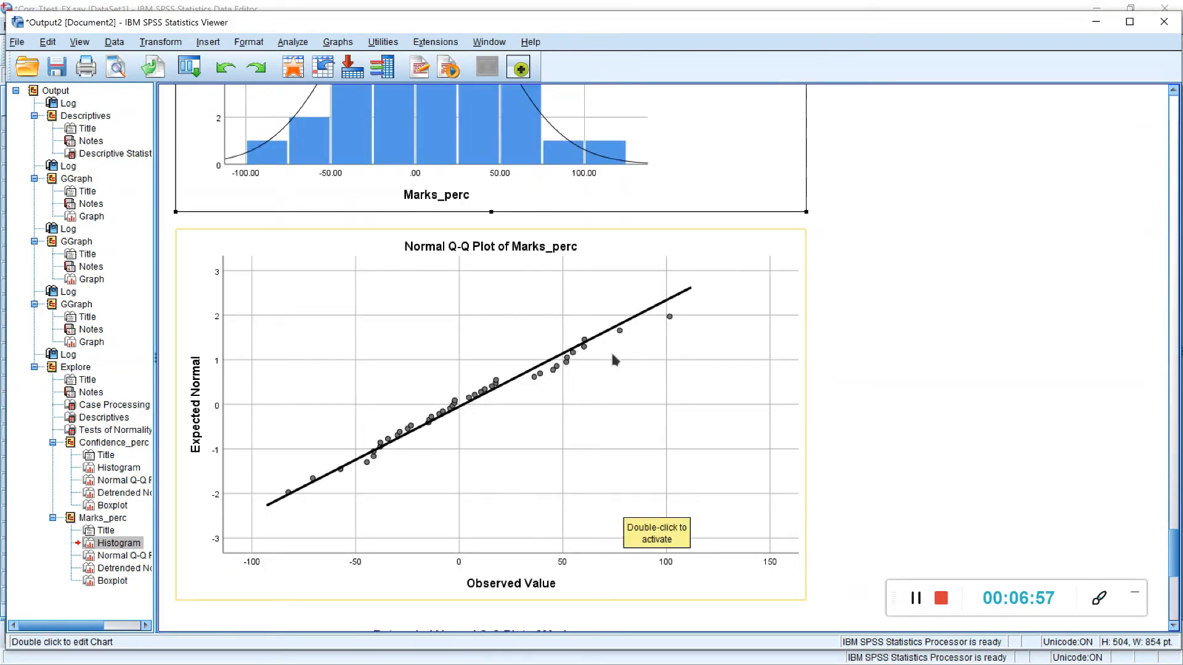
scroll(528, 417, "down", 15)
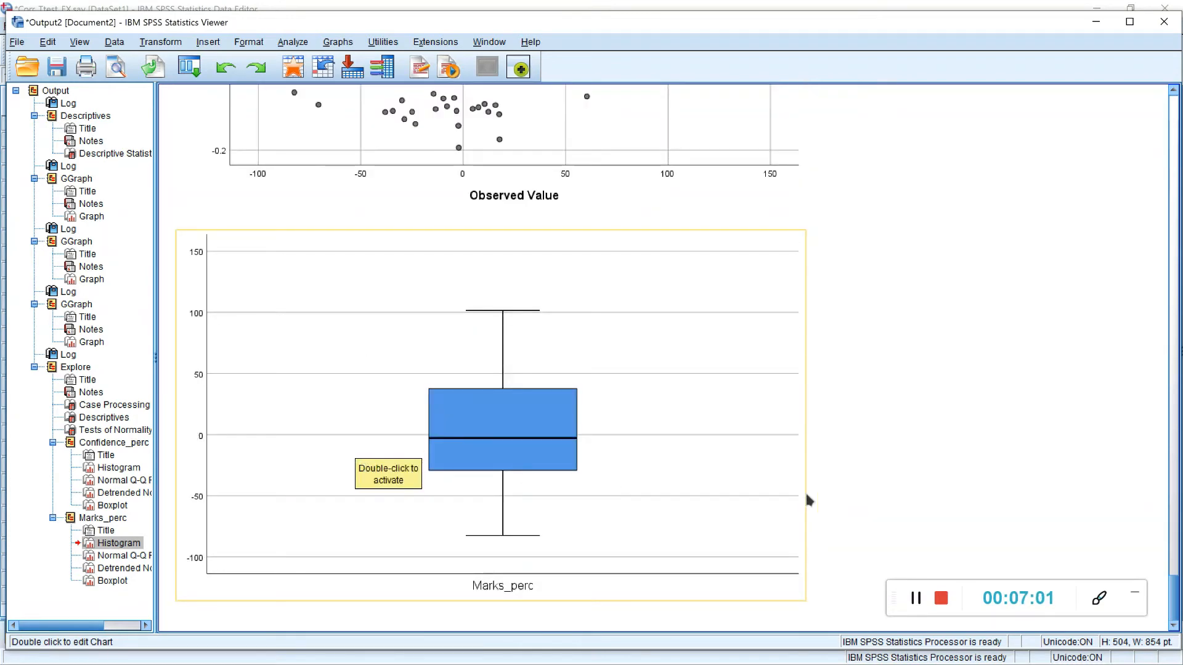
left_click(919, 598)
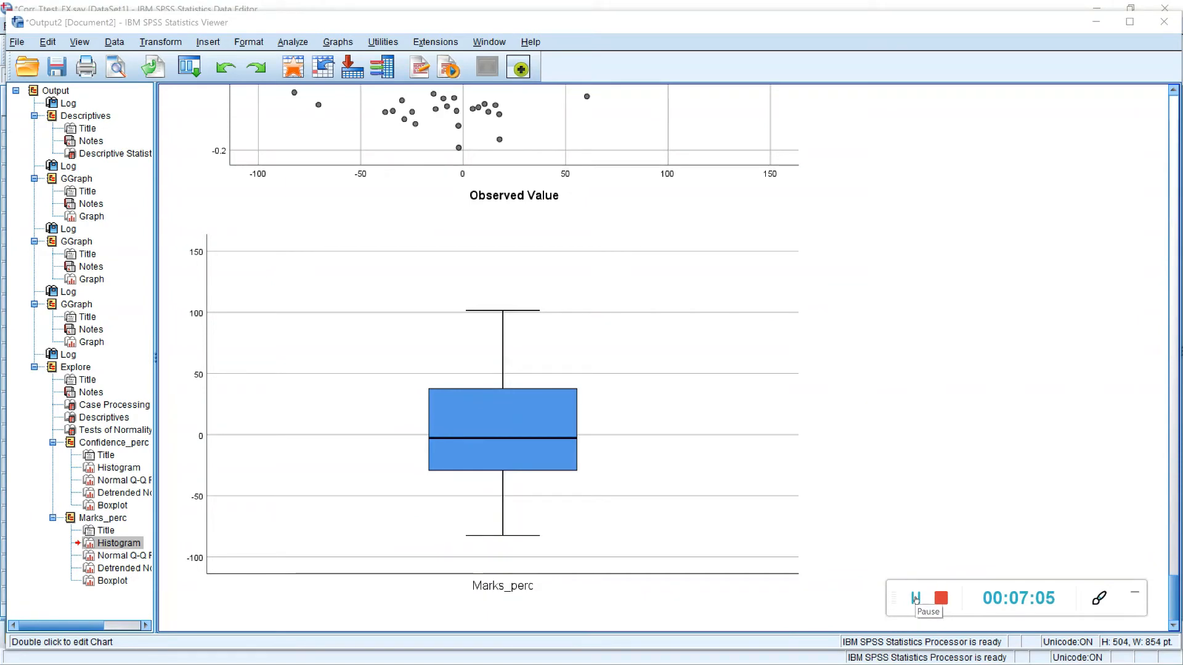
scroll(835, 364, "up", 20)
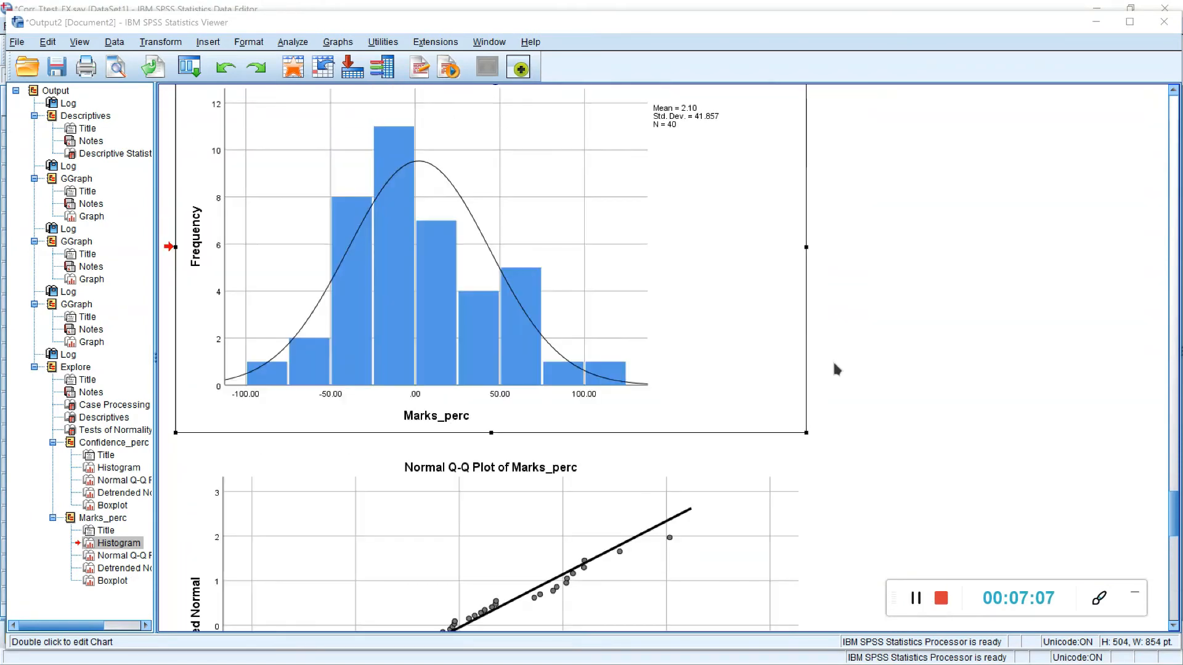
scroll(836, 369, "up", 20)
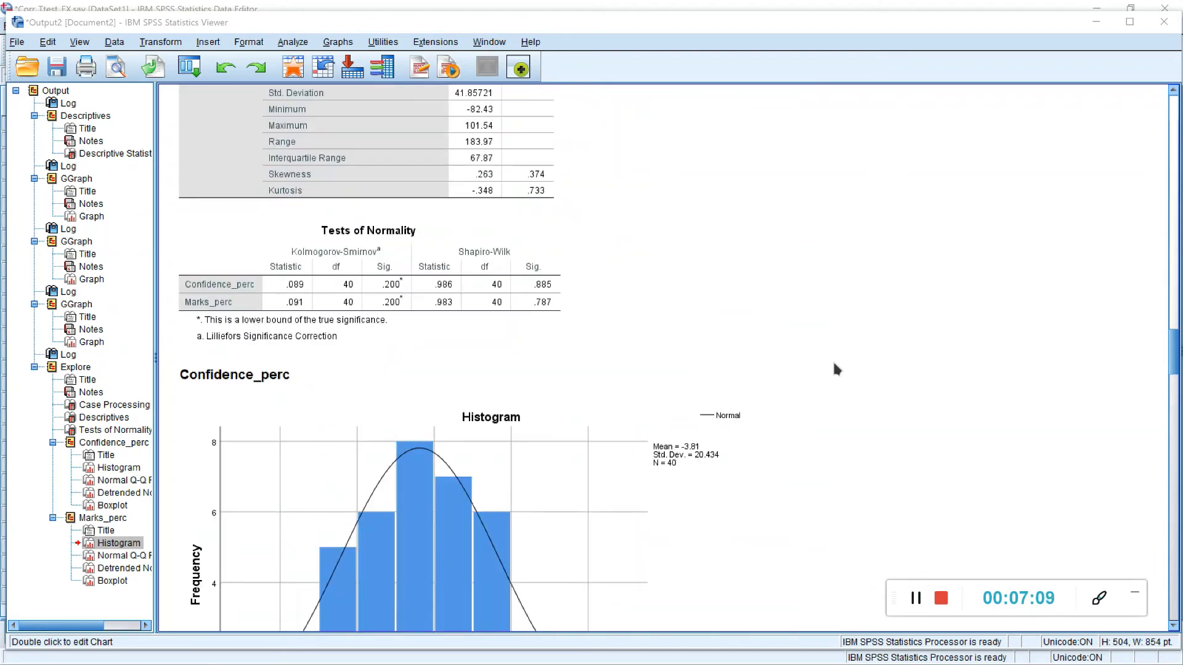
scroll(836, 368, "down", 3)
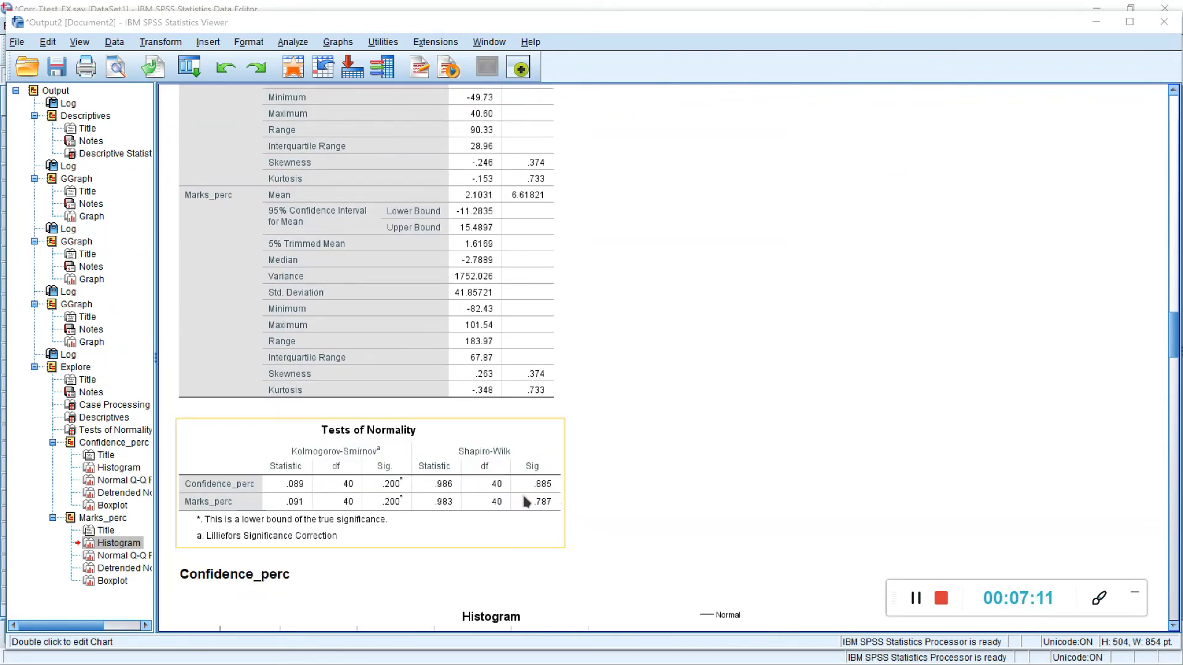
left_click(917, 597)
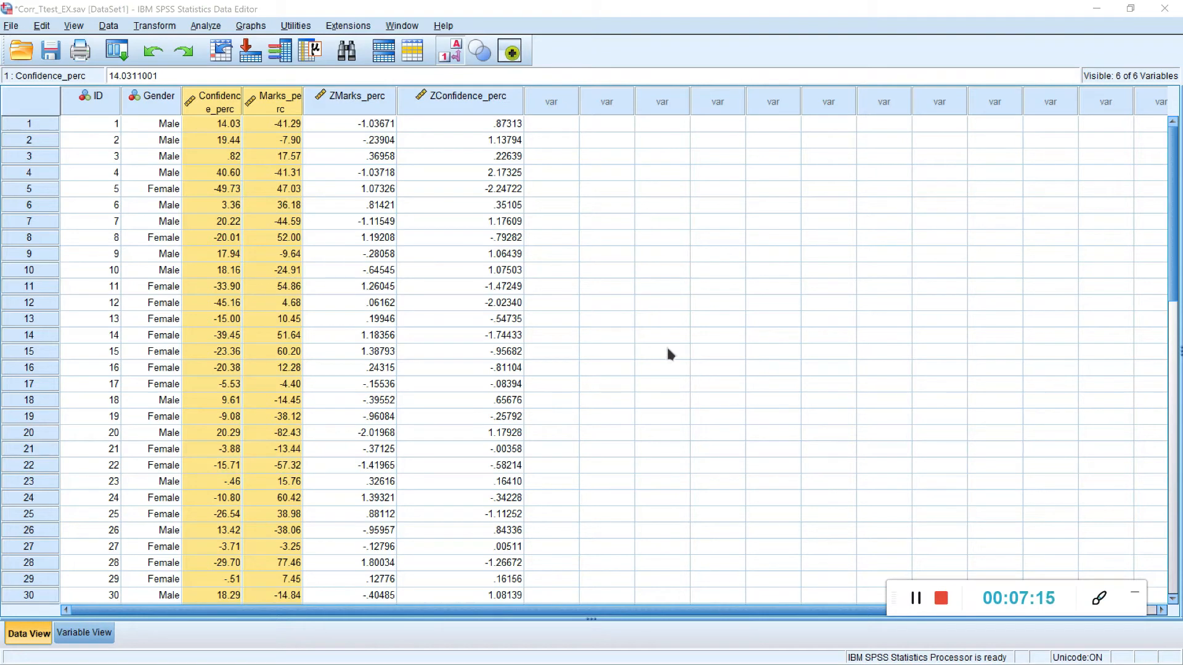
Step: Set up a linear regression with Confidence_perc as the dependent variable and Marks_perc as the independent variable
left_click(198, 27)
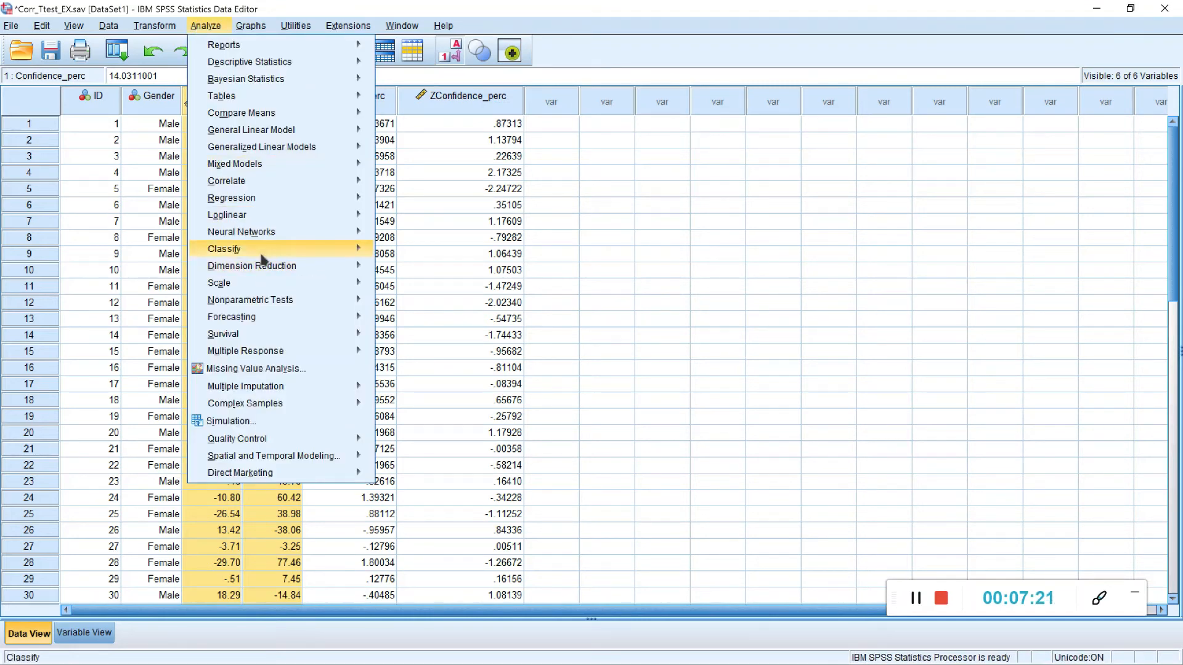
mouse_move(264, 196)
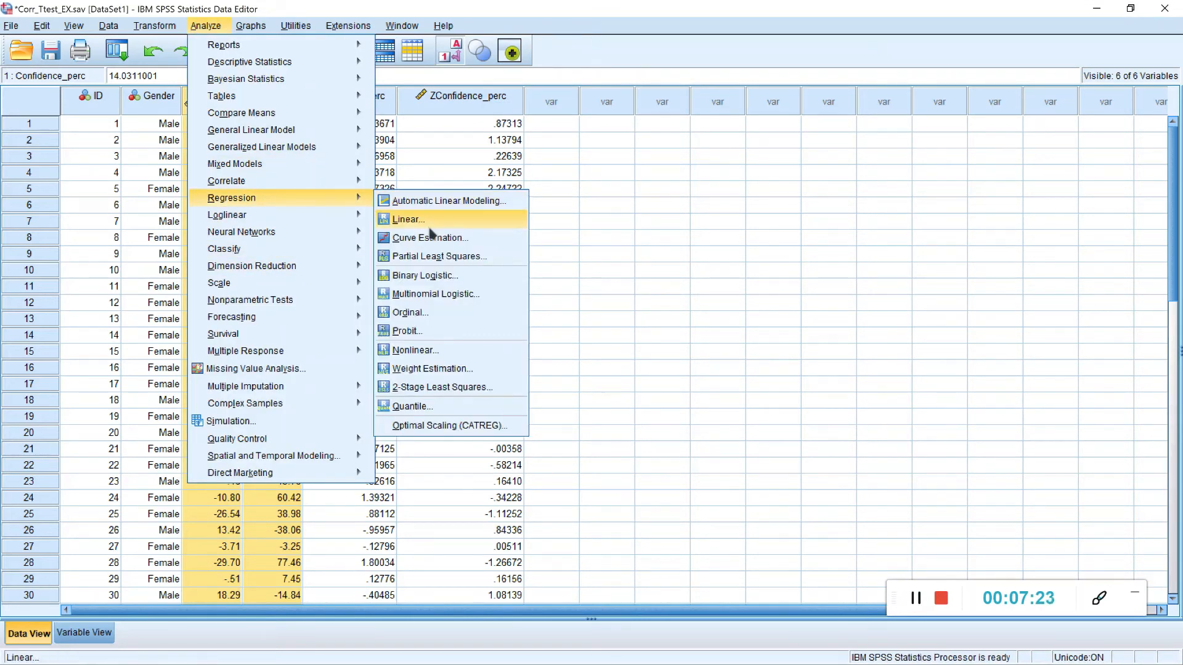
left_click(431, 229)
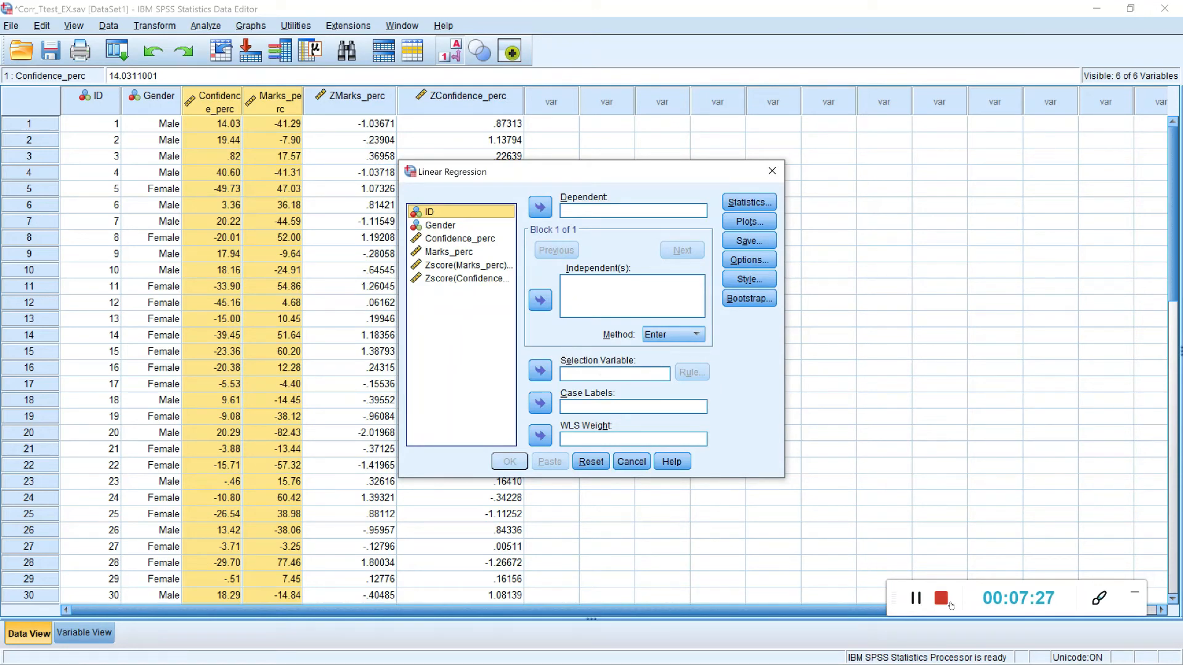
left_click_drag(462, 239, 591, 216)
left_click(461, 241)
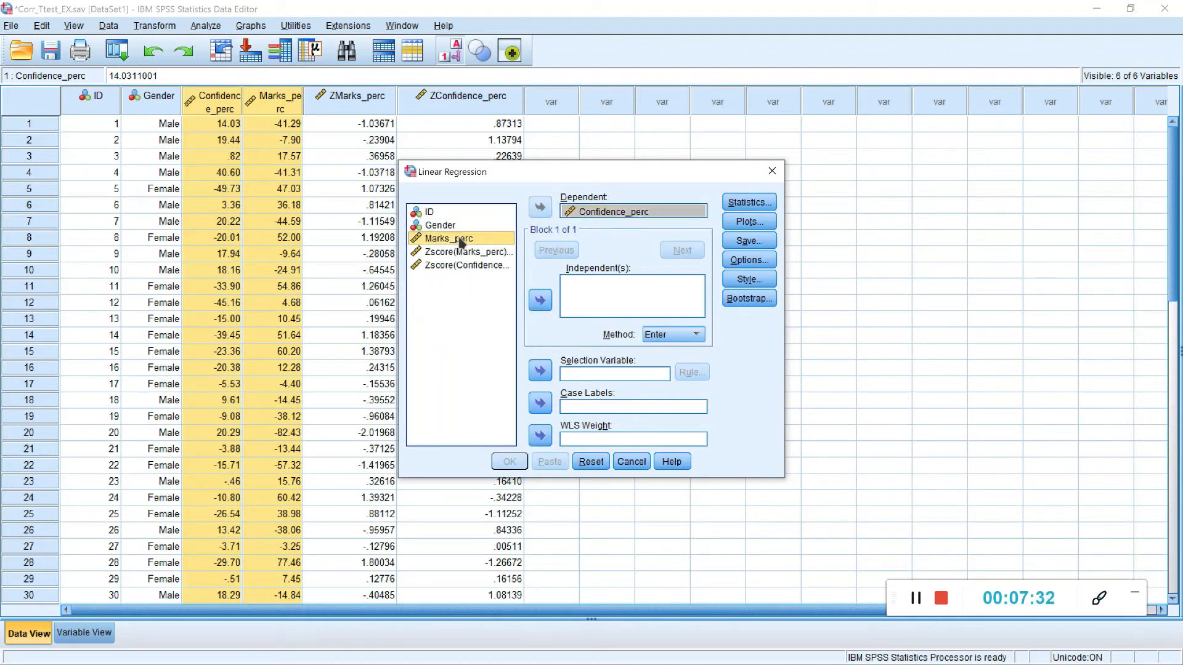
left_click_drag(462, 242, 628, 299)
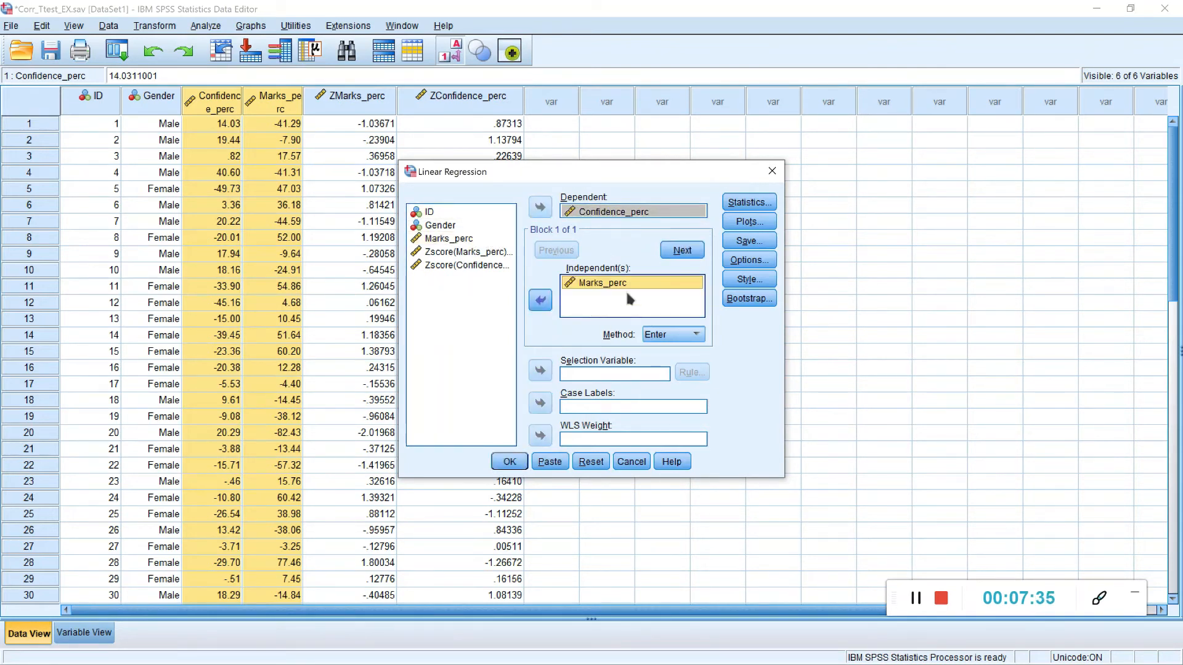
Step: Request a residual scatterplot with *ZRESID on Y and DEPENDNT on X, and run the regression
left_click(744, 227)
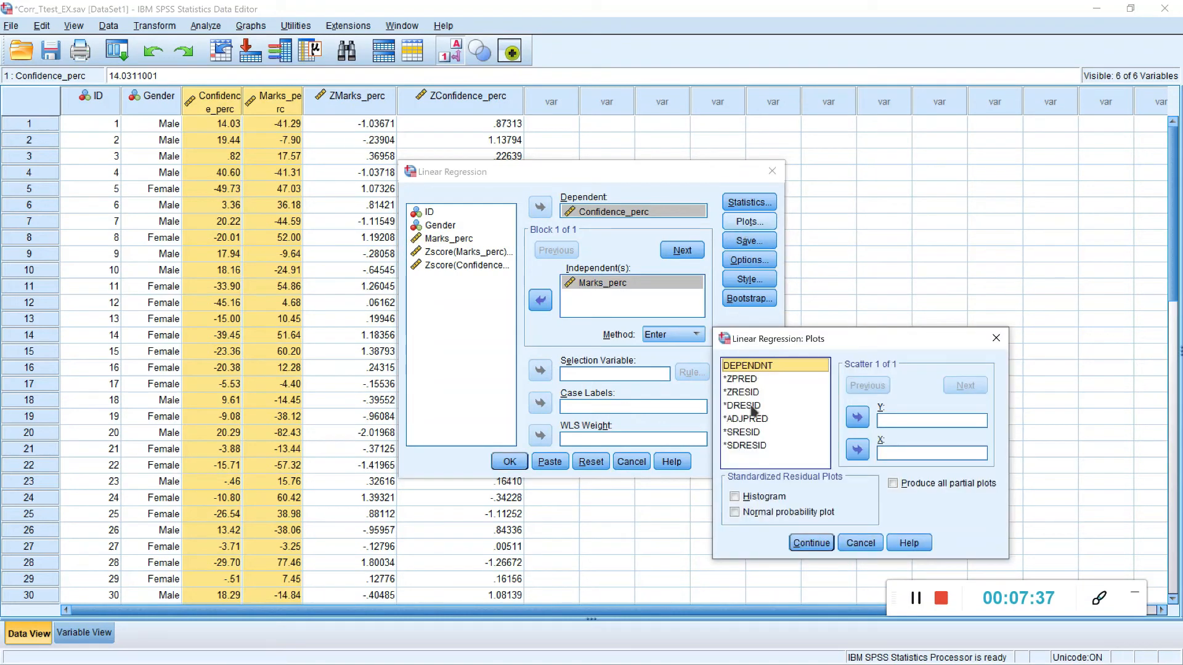
left_click(746, 394)
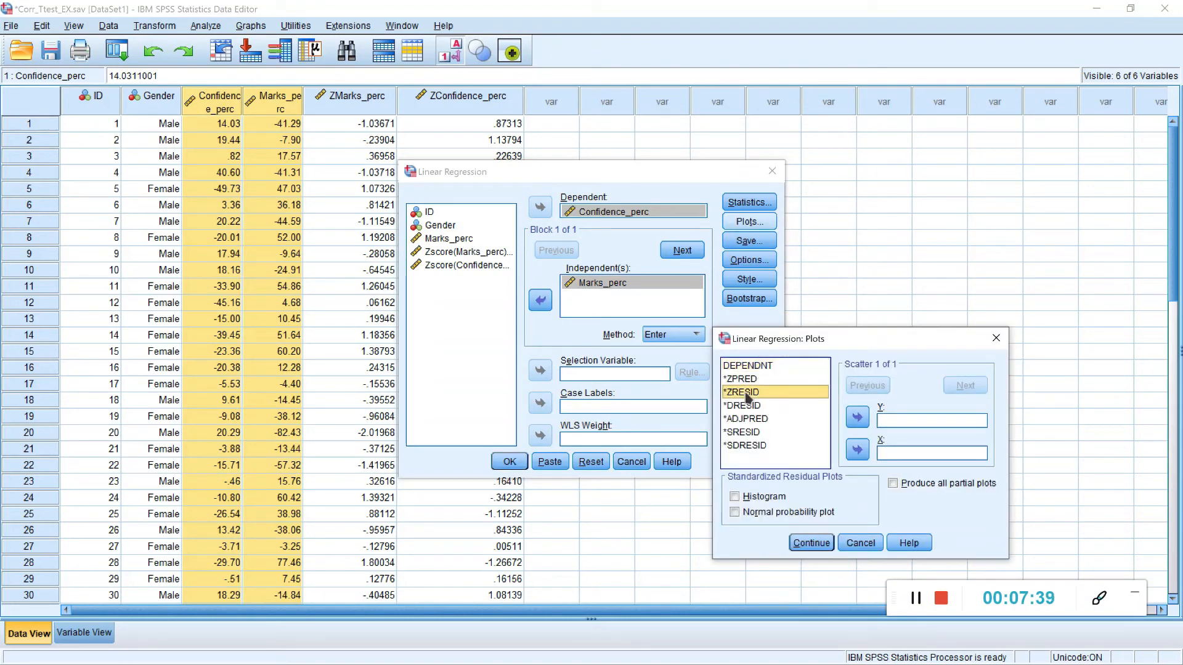
left_click(857, 419)
left_click(762, 366)
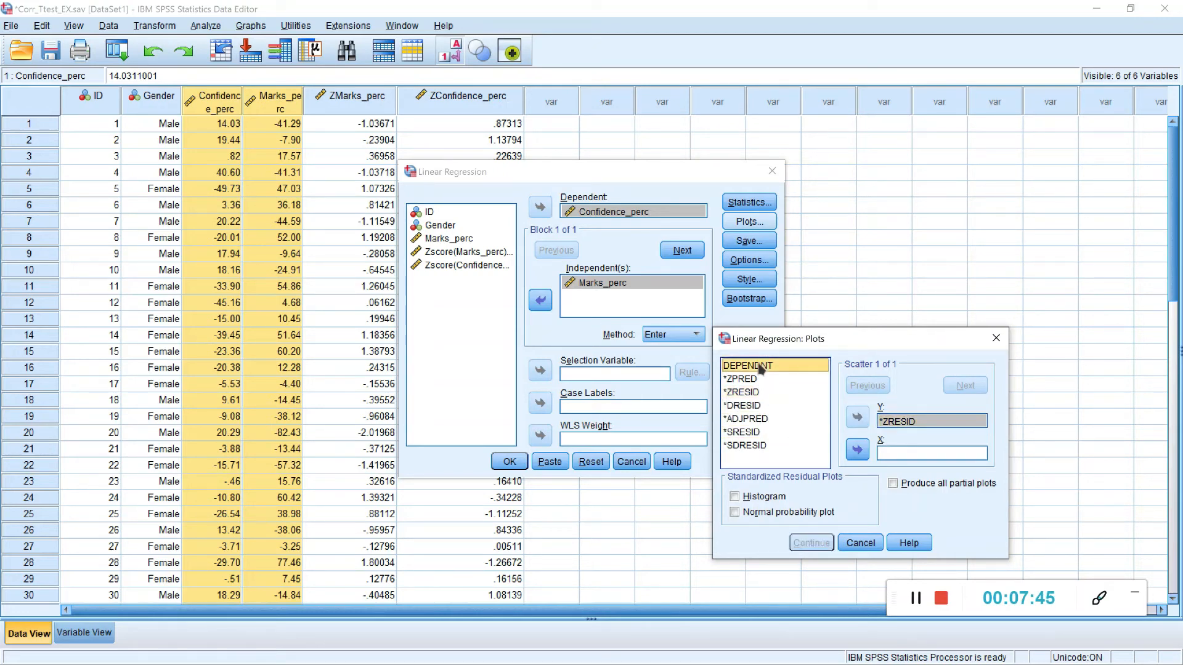
left_click(857, 452)
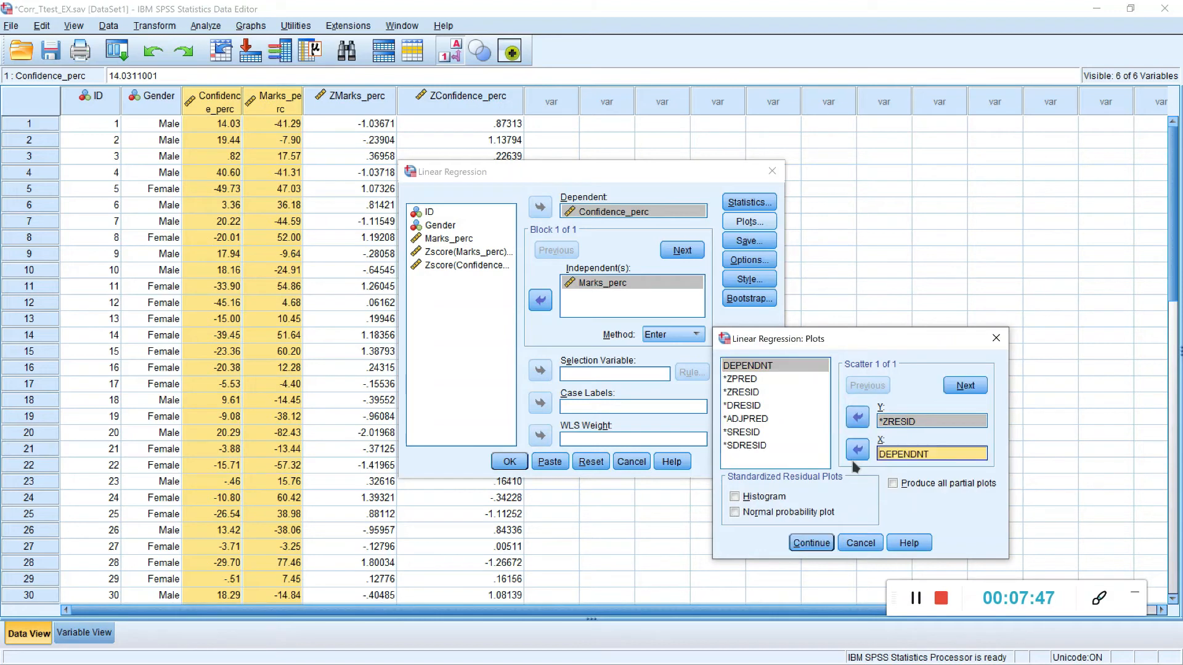
left_click(810, 548)
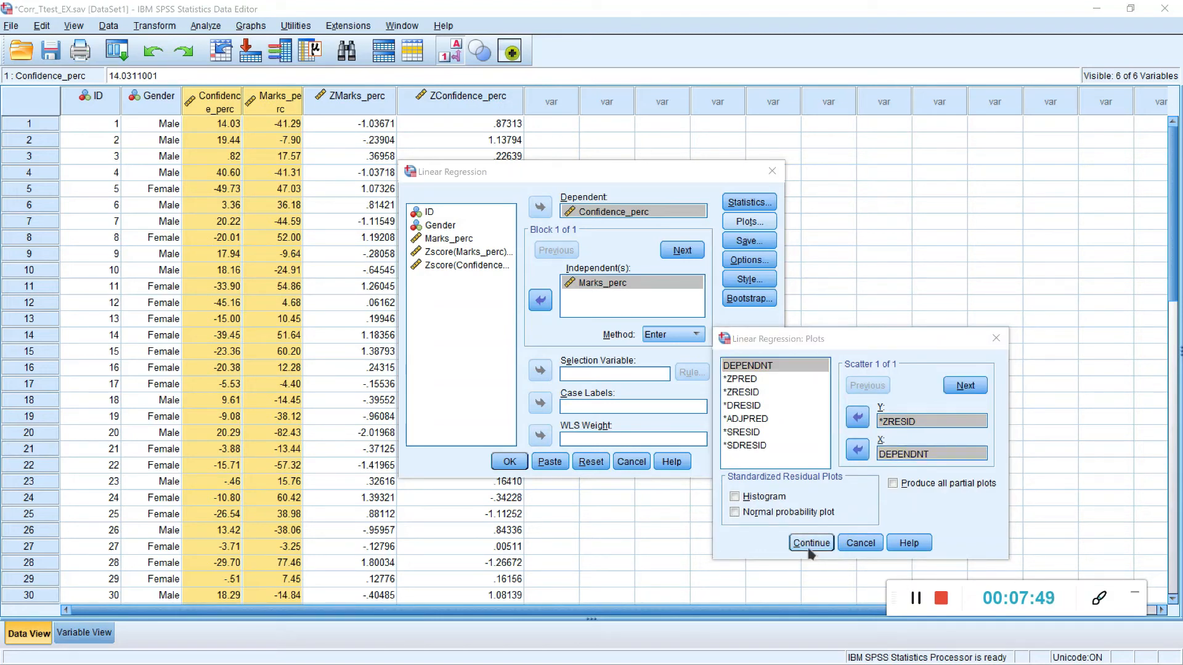
left_click(524, 463)
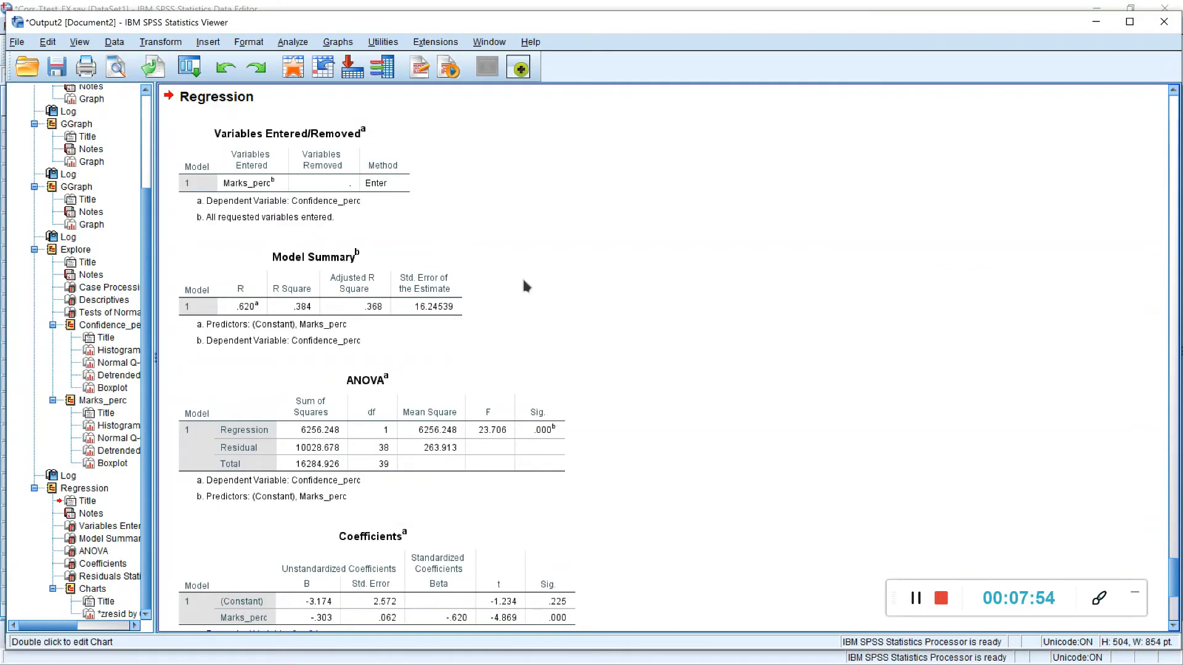
Step: Add a linear fit line to the regression's standardized residual scatterplot using the Chart Editor
scroll(431, 400, "down", 5)
scroll(424, 365, "down", 6)
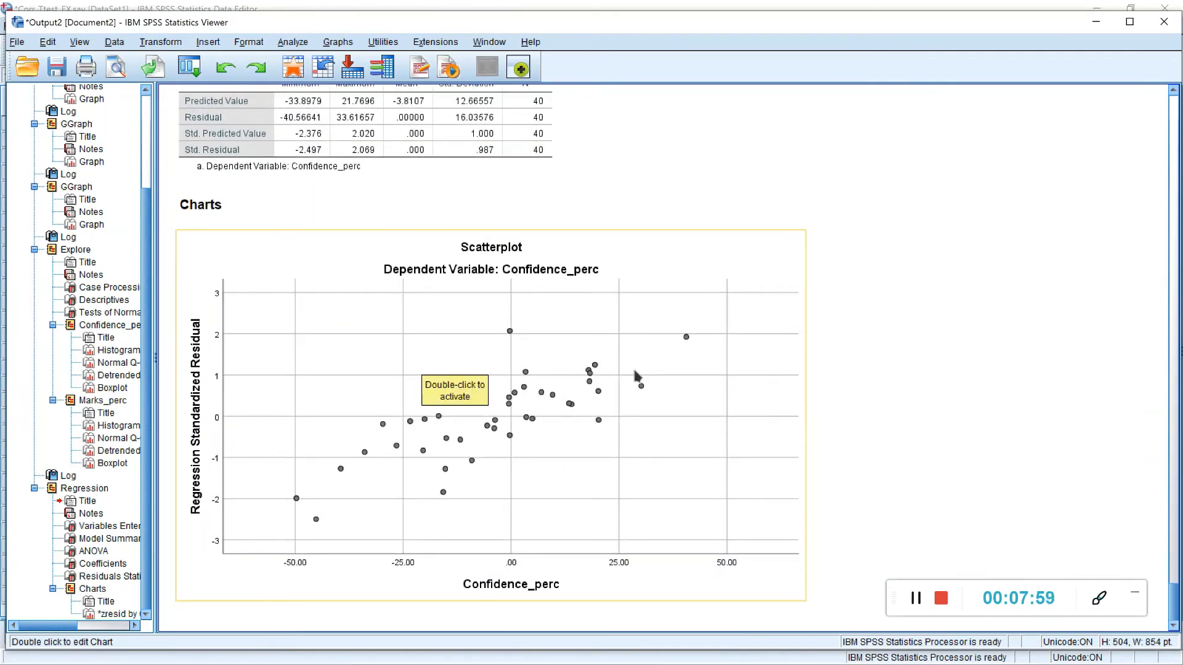
double_click(475, 459)
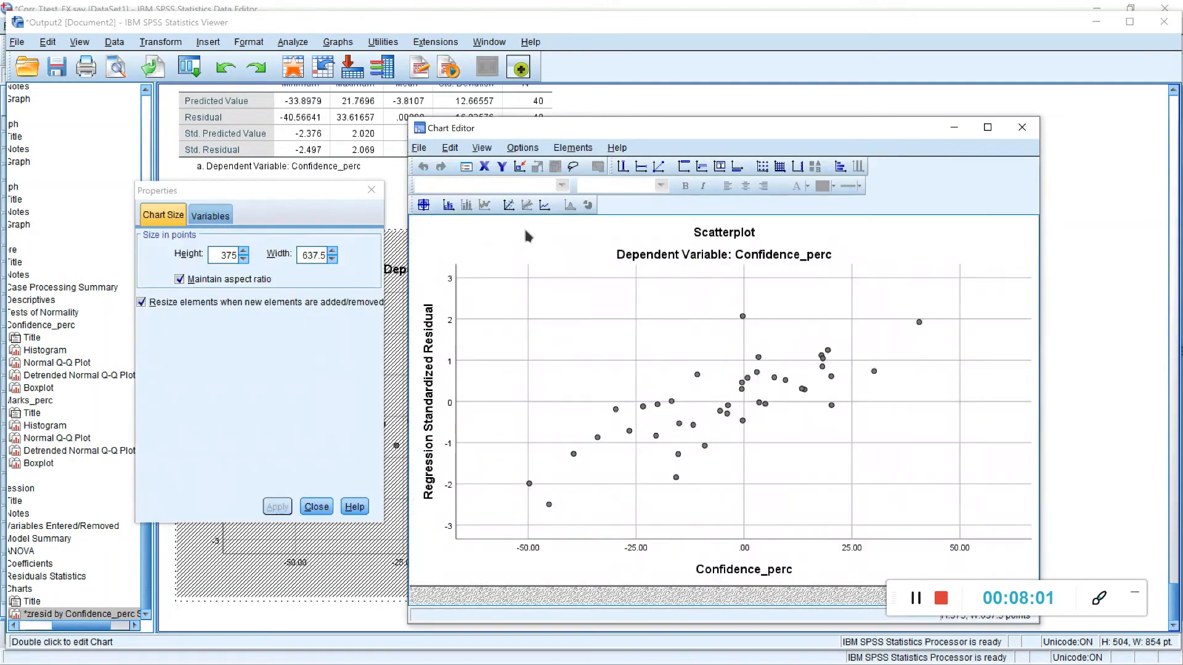
left_click(509, 204)
left_click(1021, 127)
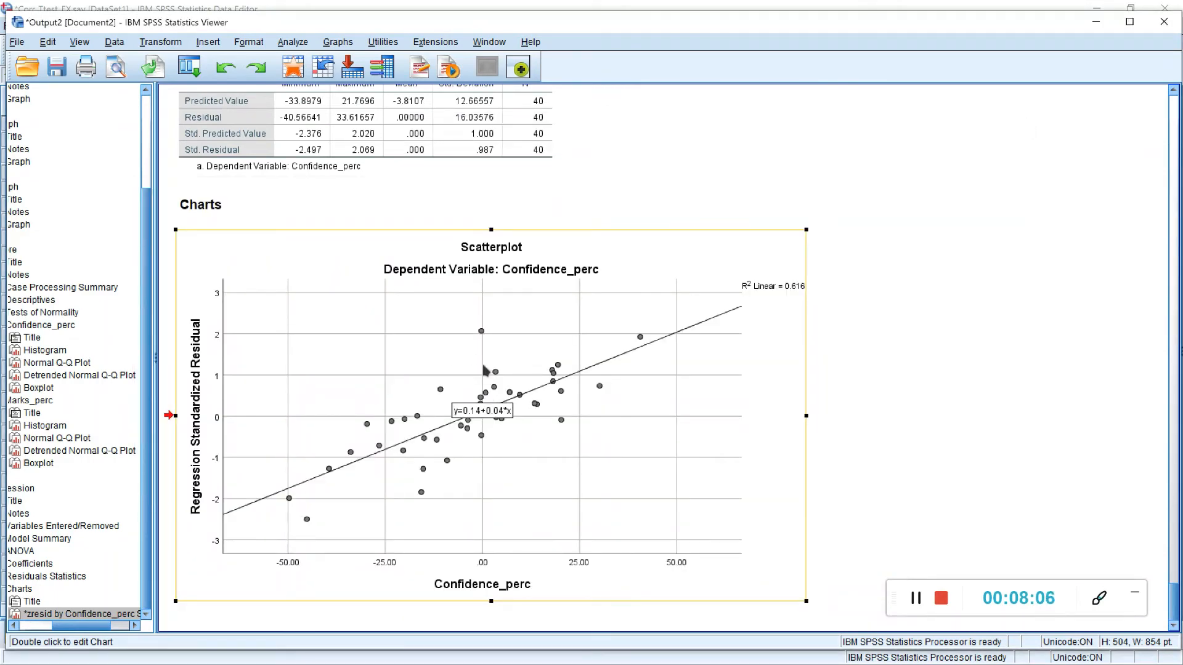
left_click(910, 601)
left_click(909, 600)
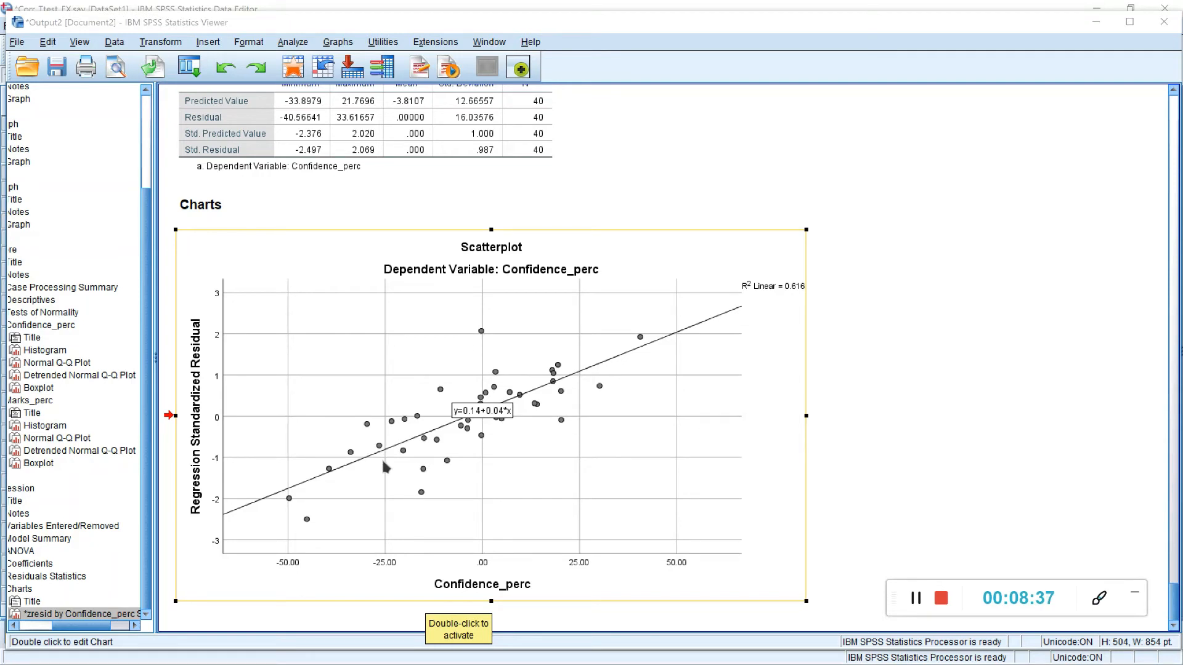
left_click(916, 610)
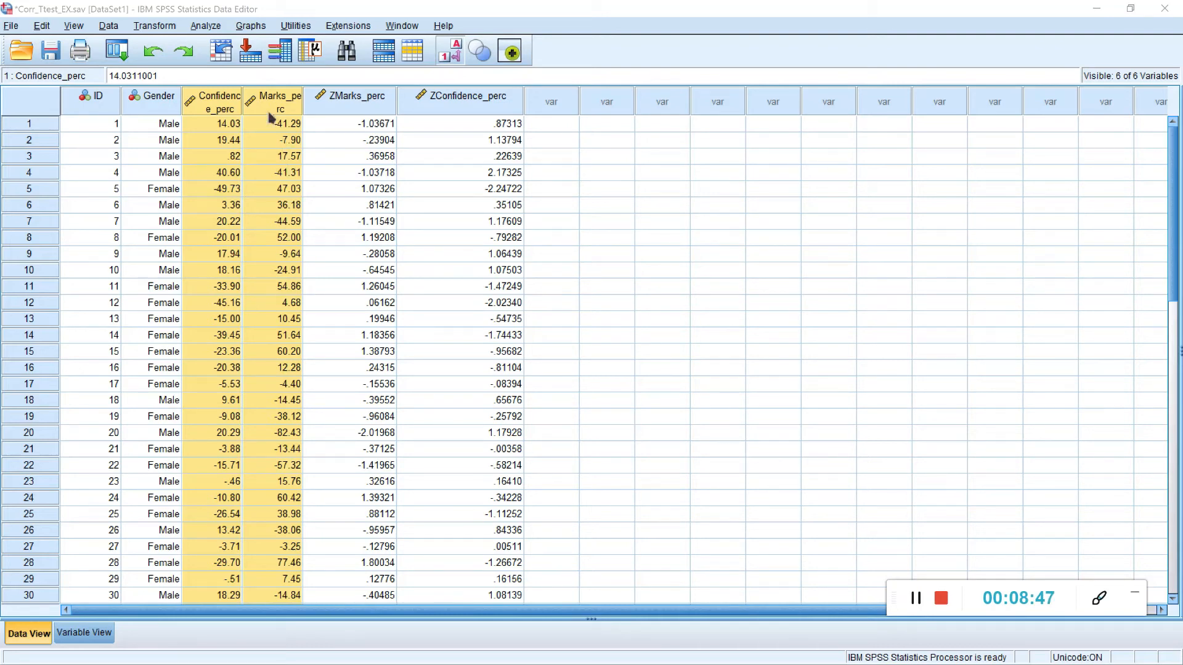
Step: Set up a bivariate correlation between Confidence_perc and Marks_perc
left_click(217, 27)
mouse_move(221, 181)
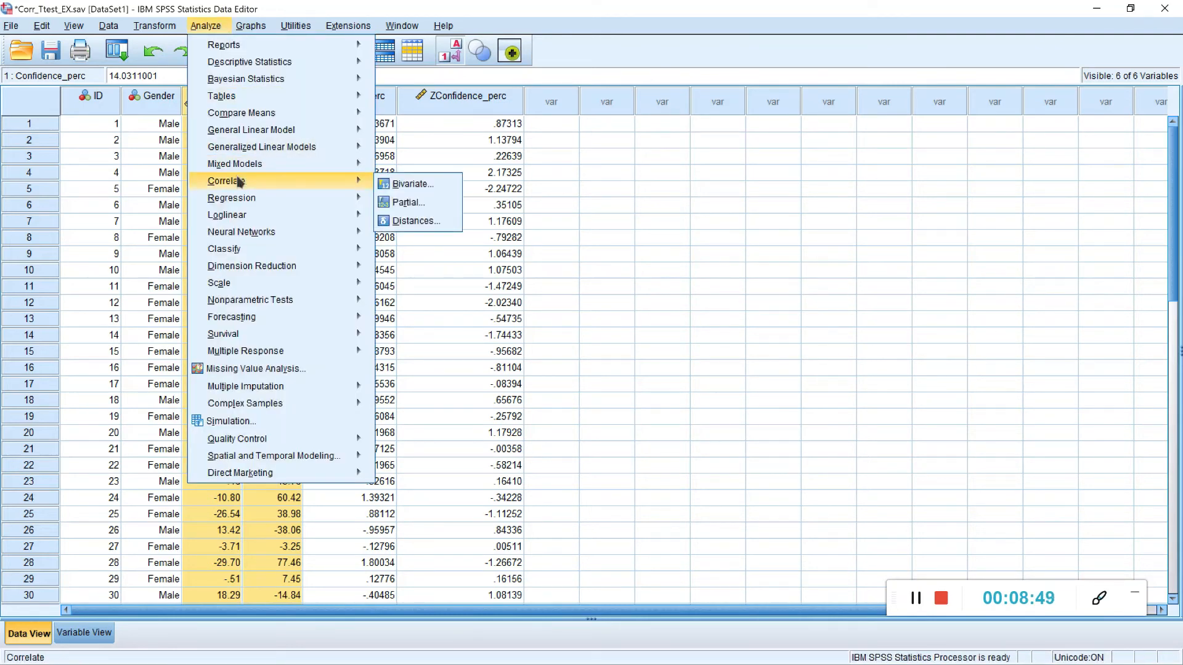
left_click(383, 180)
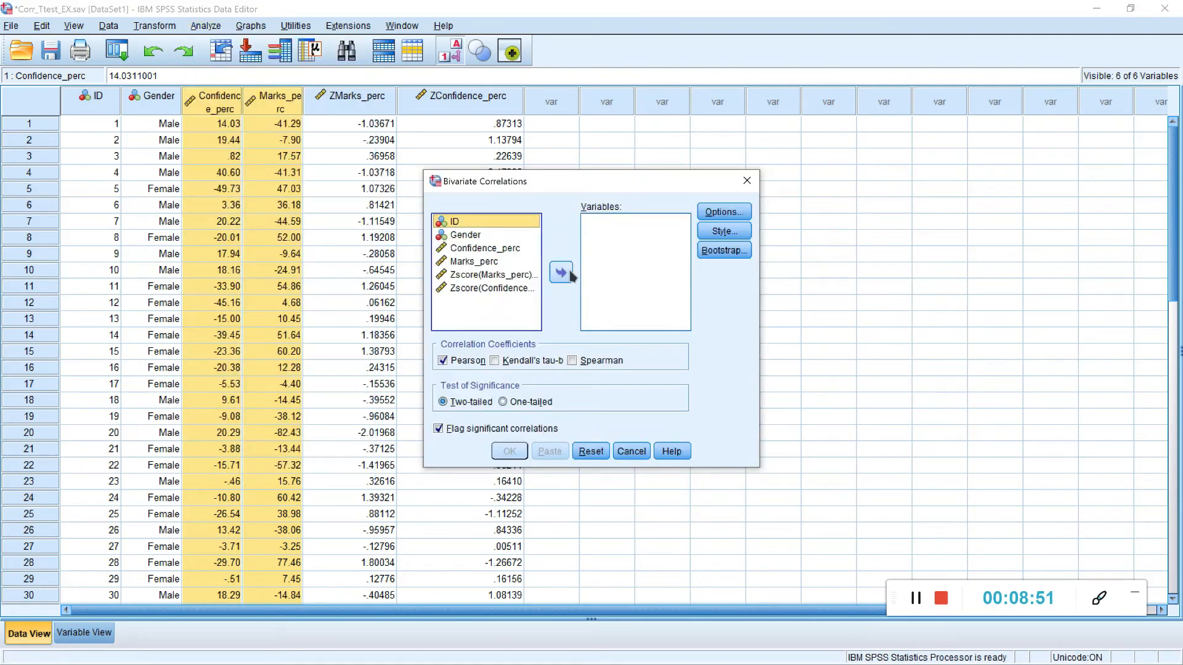
left_click(496, 248)
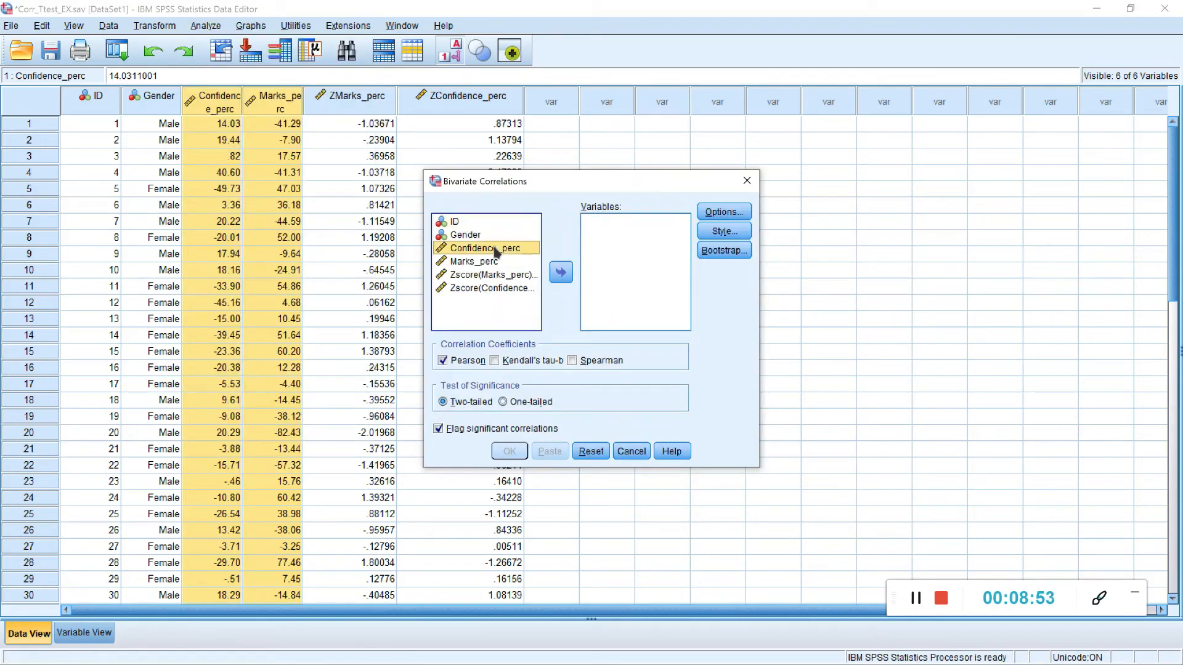
left_click(561, 272)
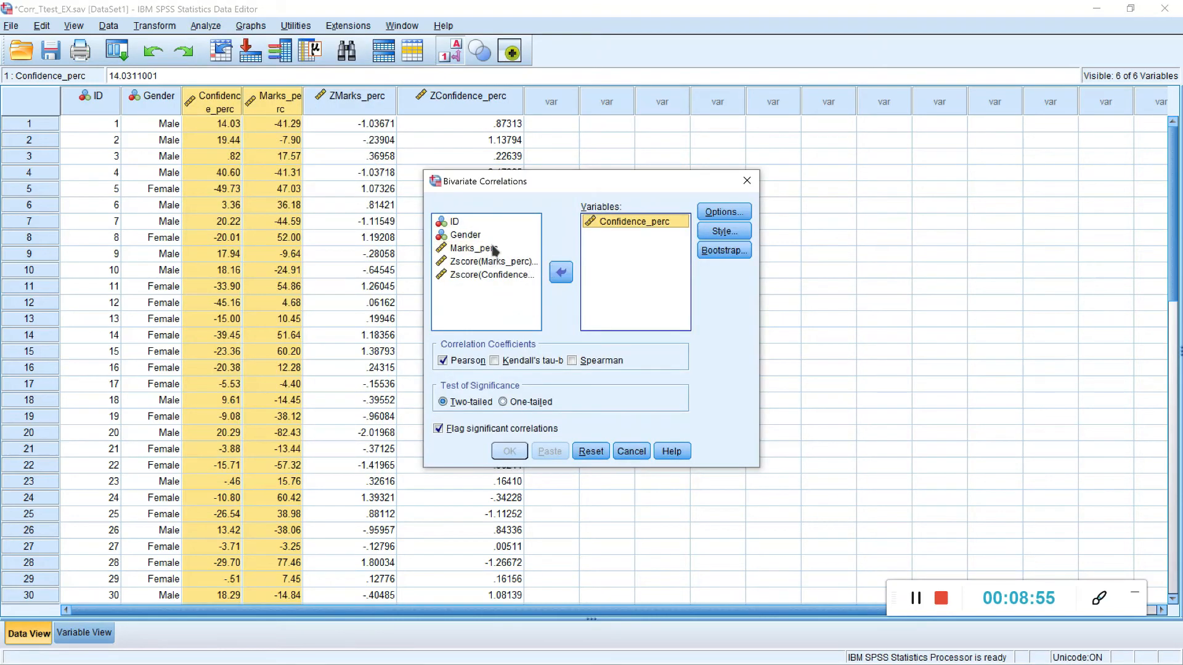
left_click(487, 248)
left_click(557, 273)
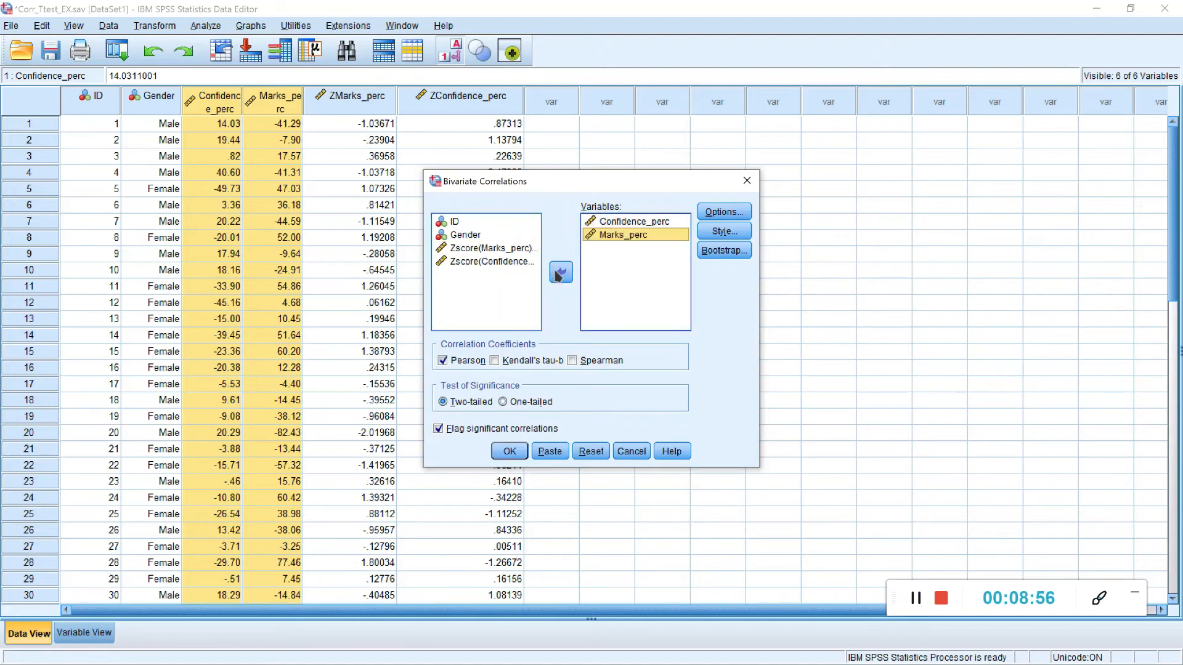
Step: Enable bootstrapping for the correlation with 1000 samples and 95% bias corrected accelerated (BCa) confidence intervals
left_click(722, 251)
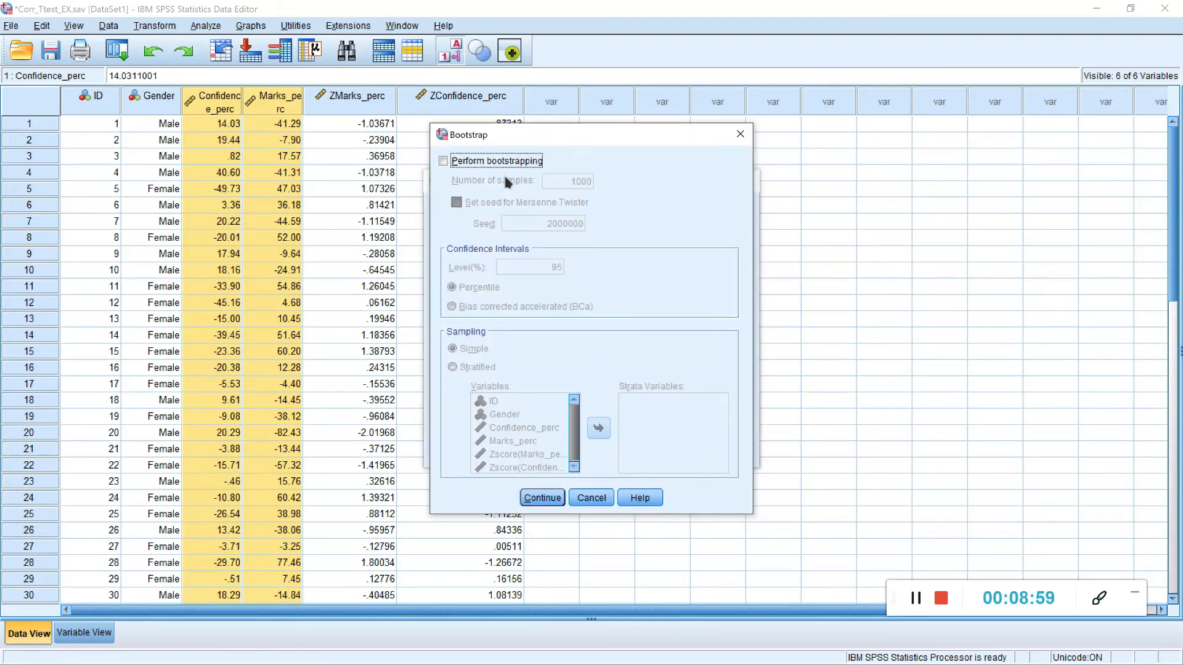
left_click(481, 163)
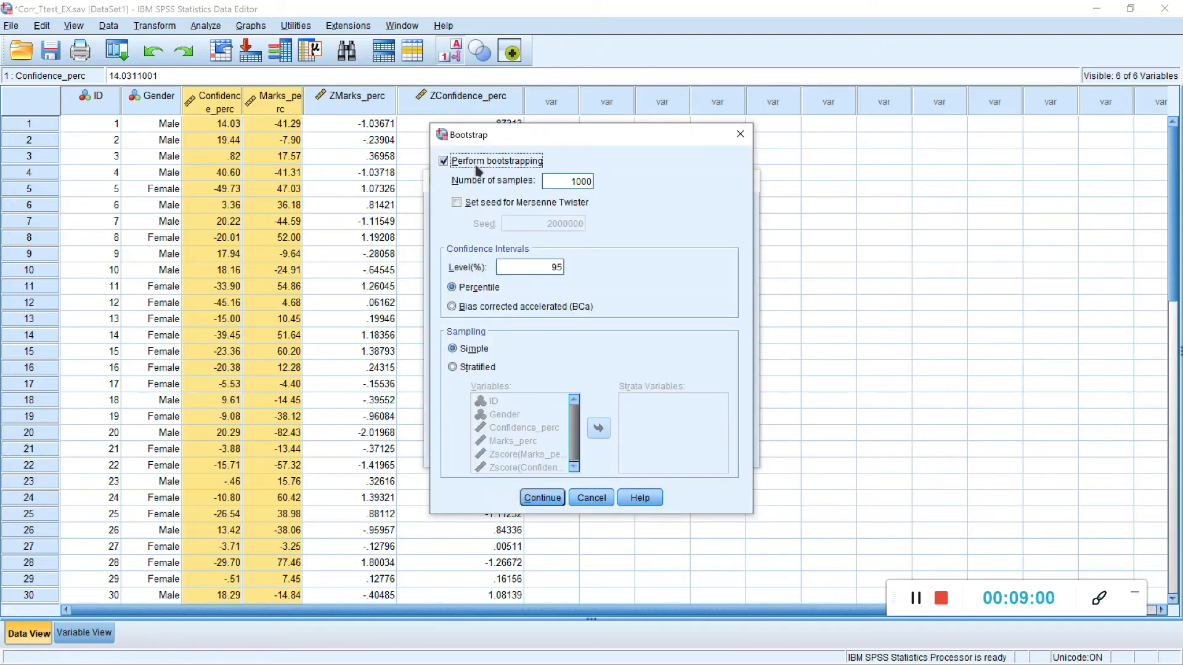
left_click(484, 310)
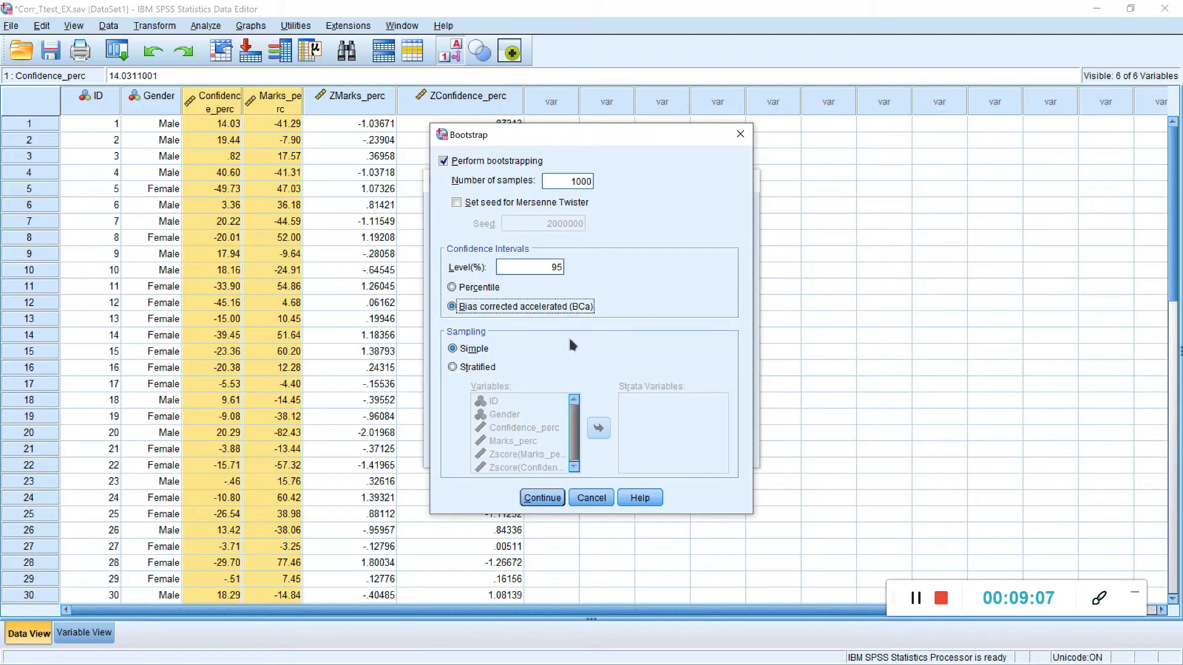
left_click(559, 498)
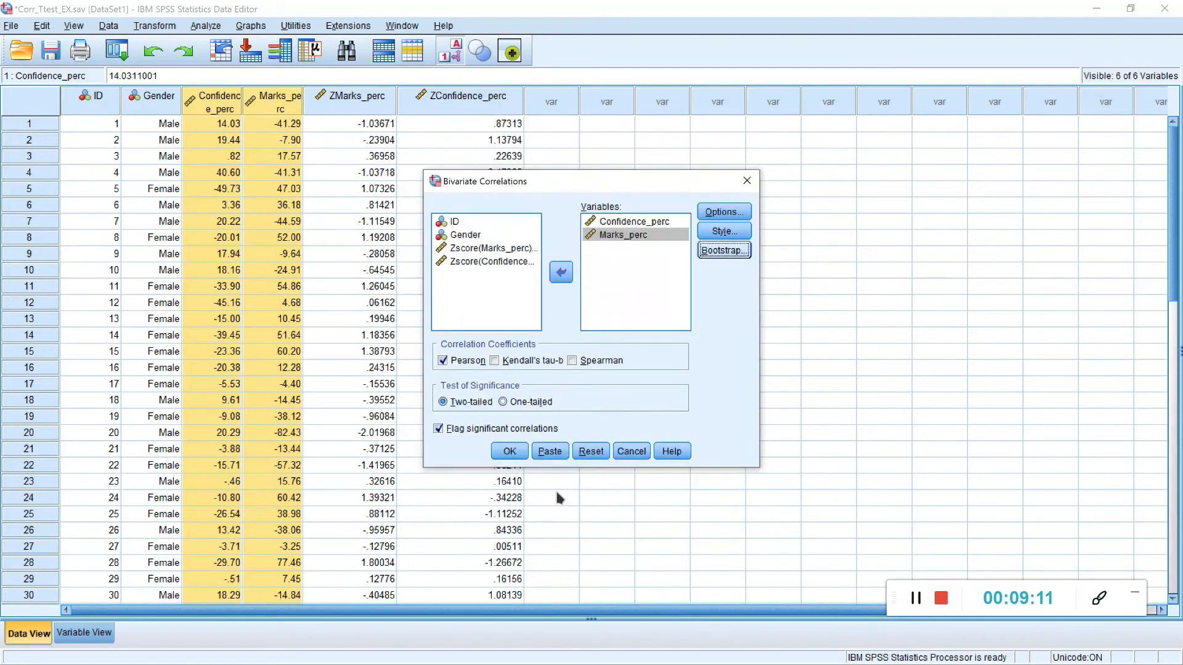
Step: Request Spearman alongside the Pearson coefficient and run the bivariate correlation between Confidence_perc and Marks_perc
left_click(572, 361)
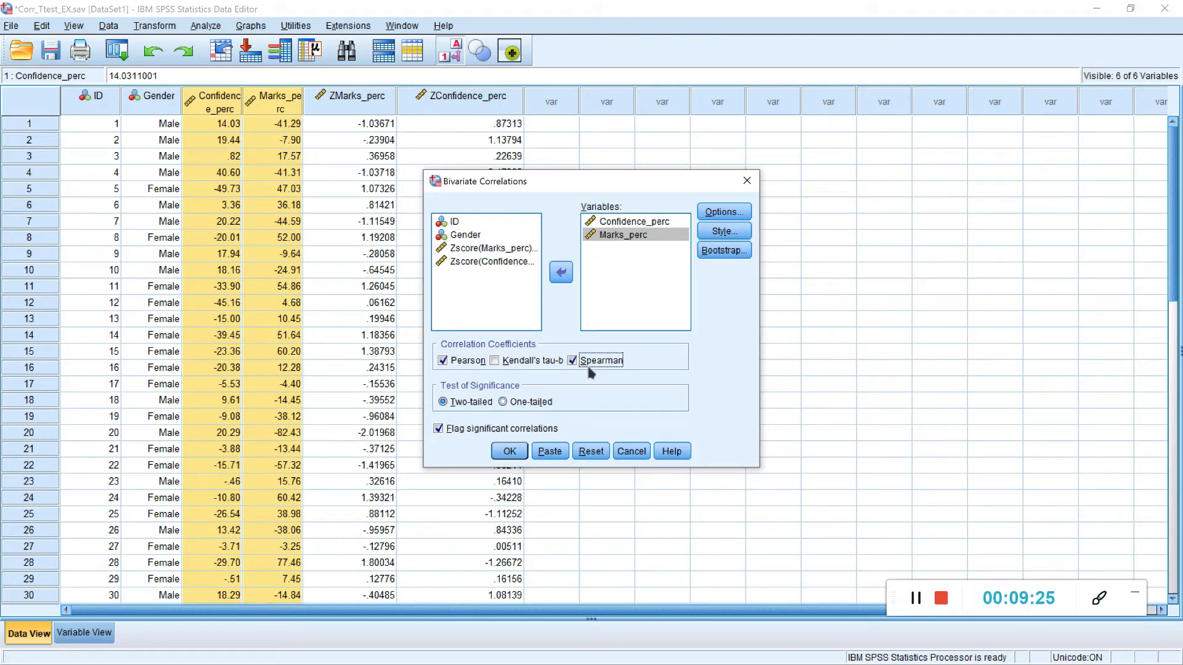
left_click(443, 362)
left_click(514, 455)
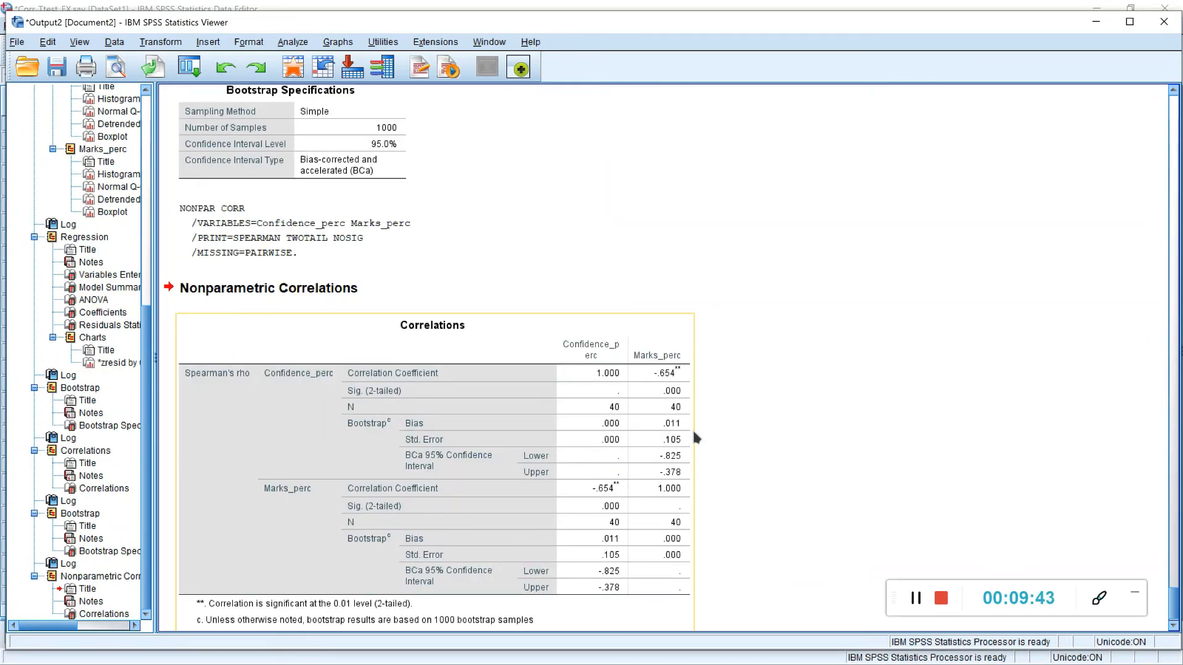
Step: Examine the Pearson and Spearman correlation tables, including coefficients, significance and BCa bootstrap confidence intervals
scroll(693, 433, "up", 3)
scroll(694, 437, "up", 8)
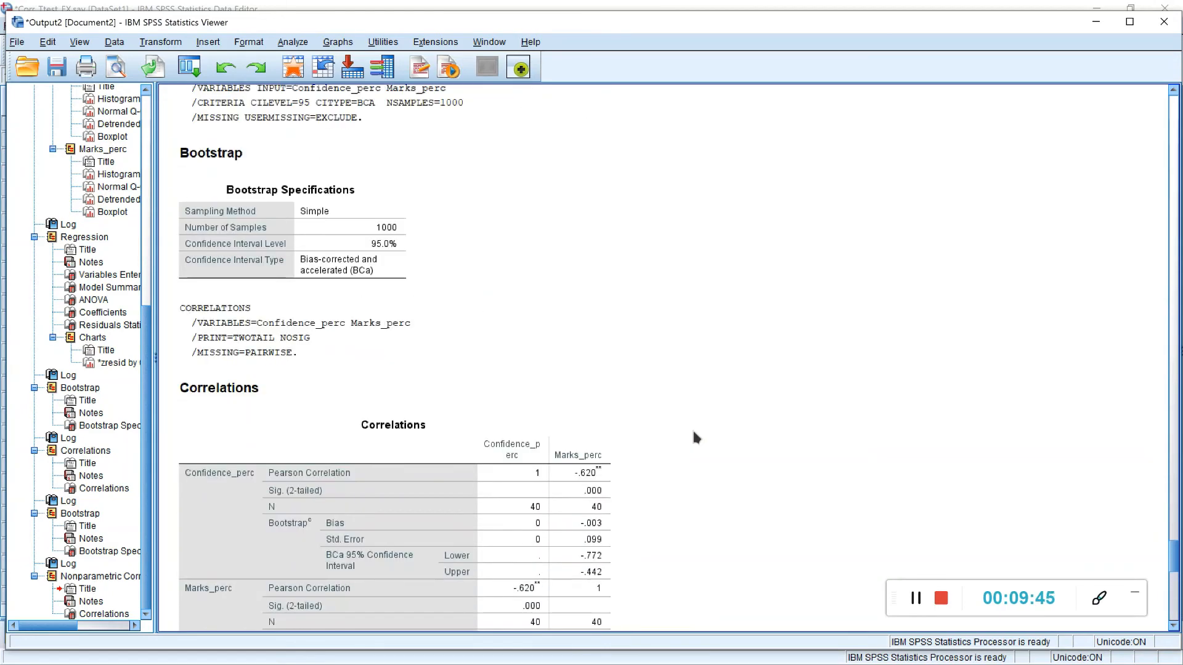
scroll(650, 407, "up", 2)
scroll(650, 405, "down", 6)
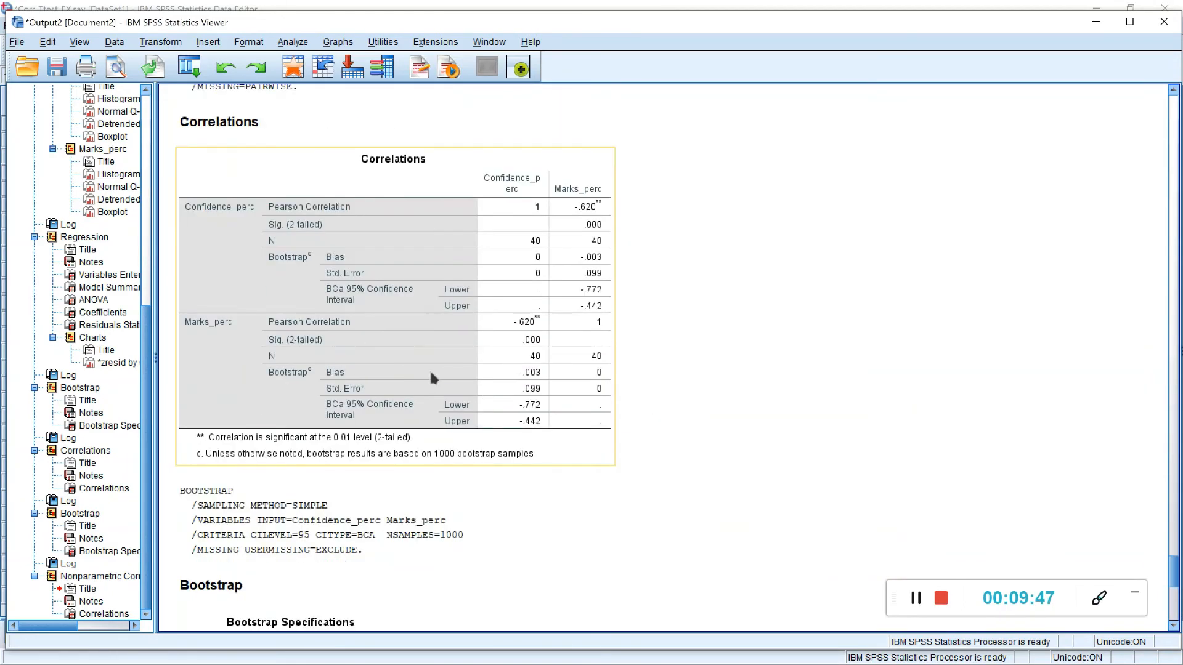
left_click(453, 279)
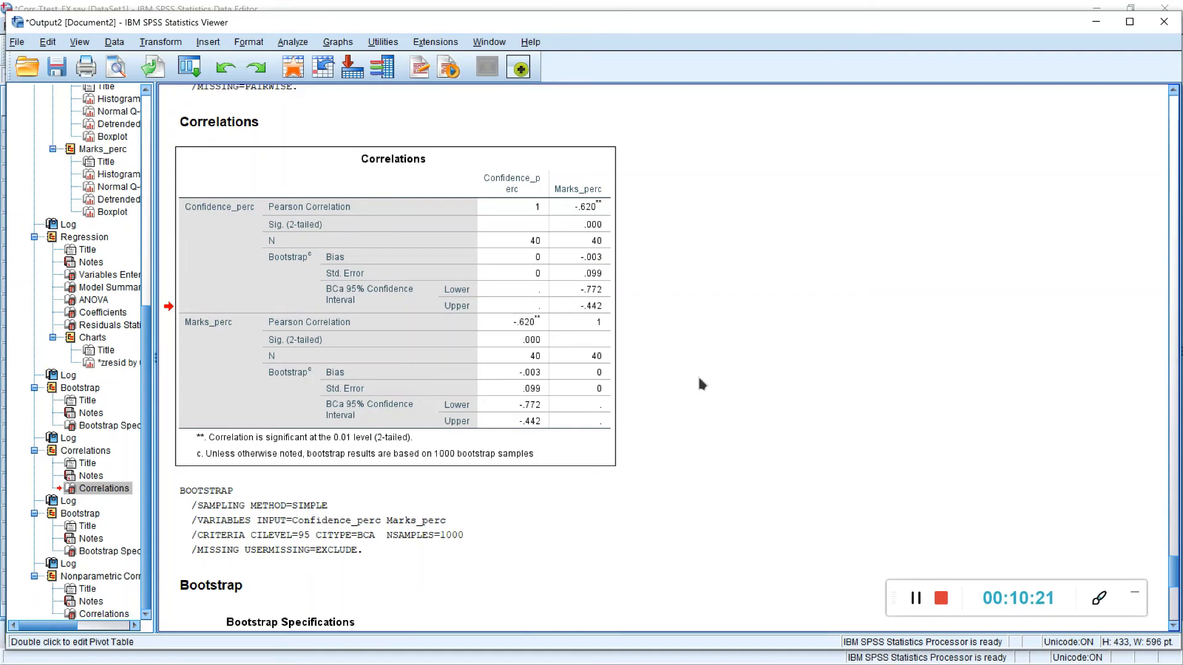
scroll(701, 383, "down", 10)
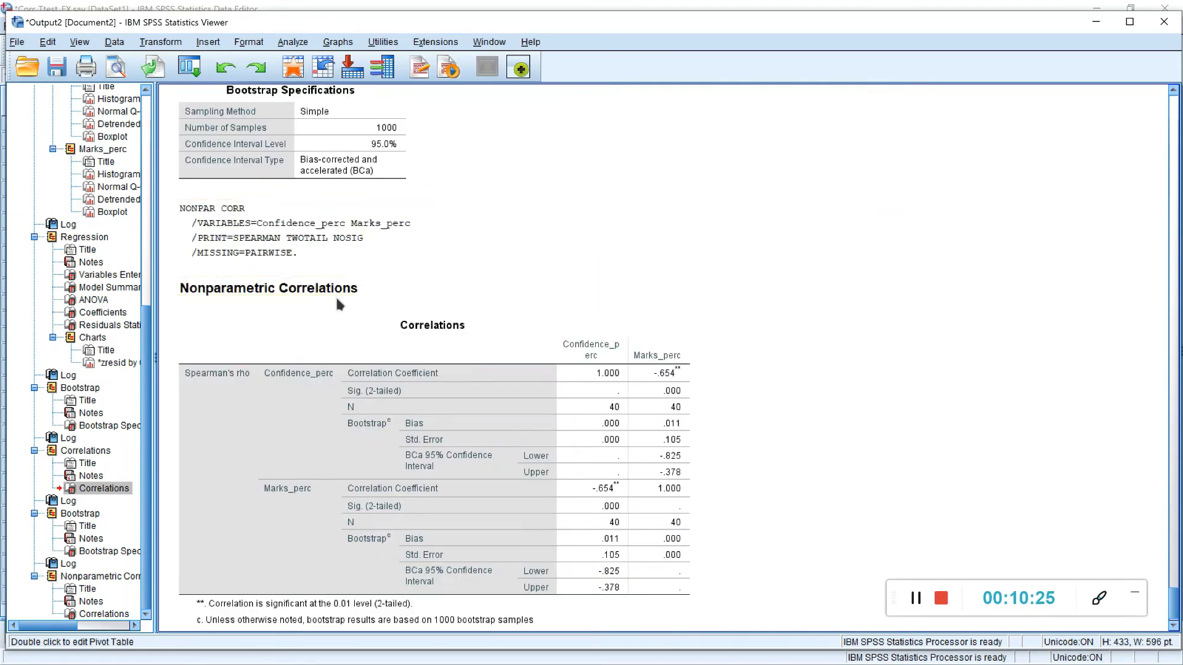
scroll(690, 360, "down", 1)
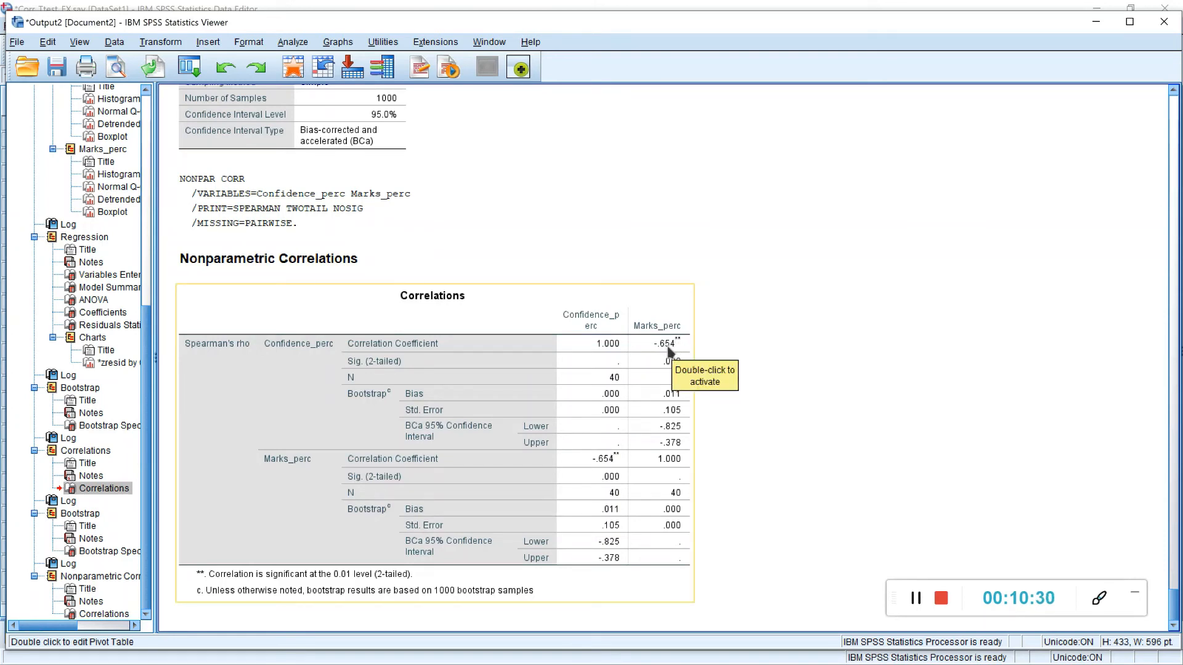
left_click(938, 598)
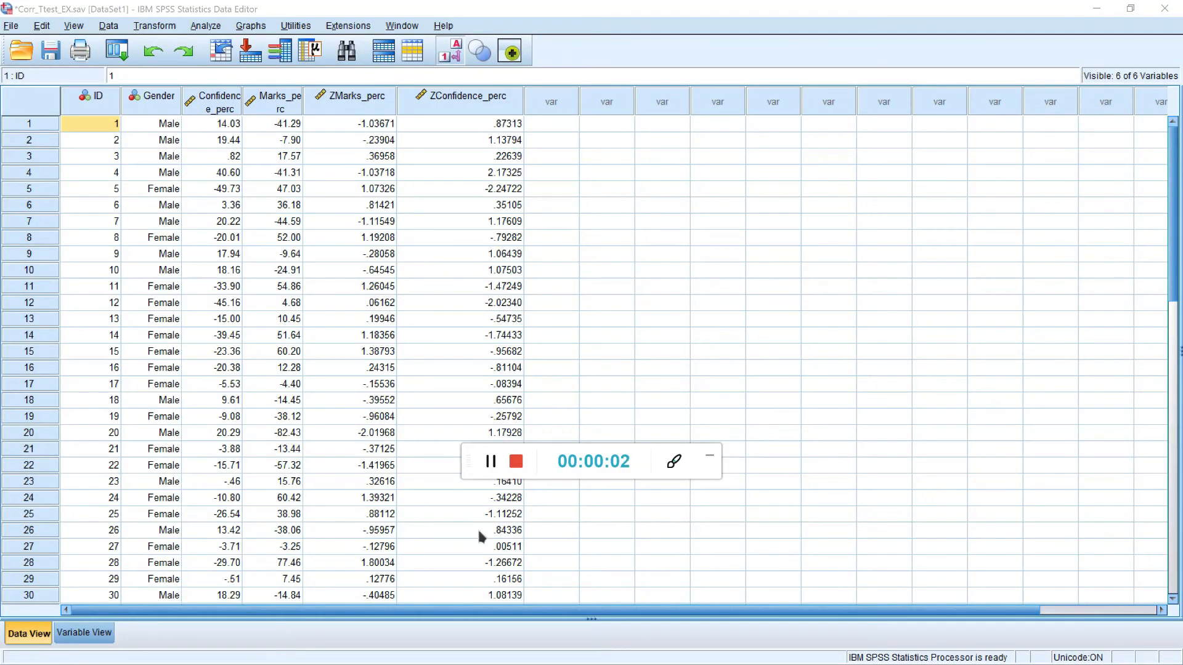
left_click_drag(471, 464, 914, 629)
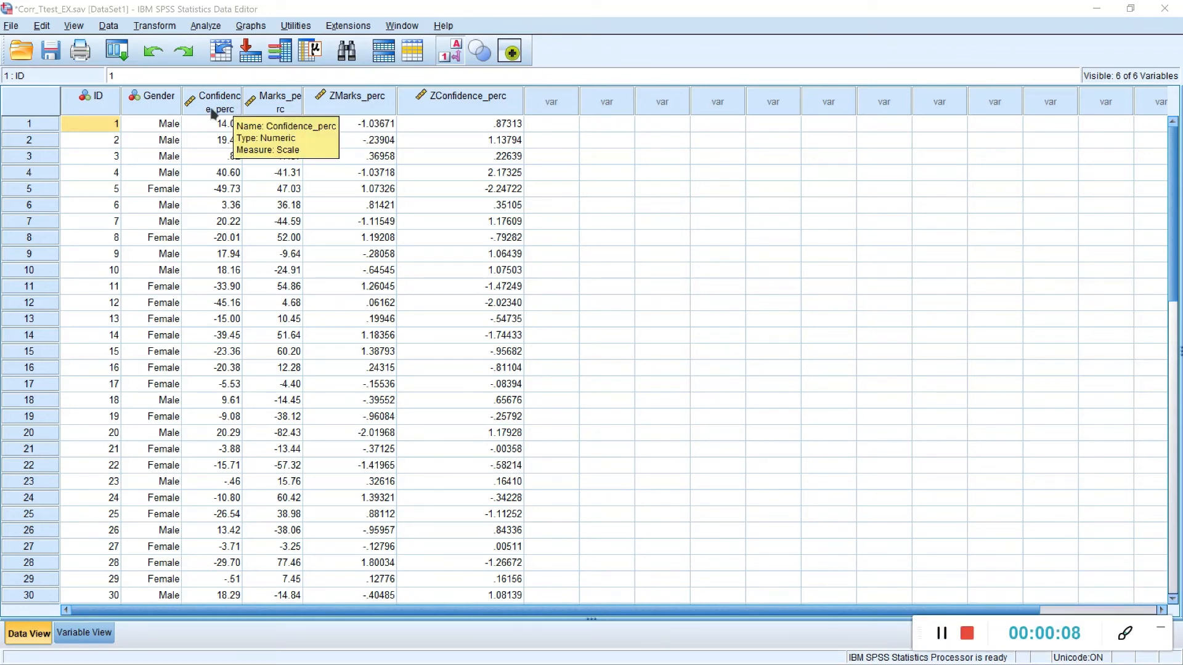
Step: Review the Gender, Confidence_perc, Marks_perc and z-score values across all cases in the data file
scroll(172, 463, "down", 5)
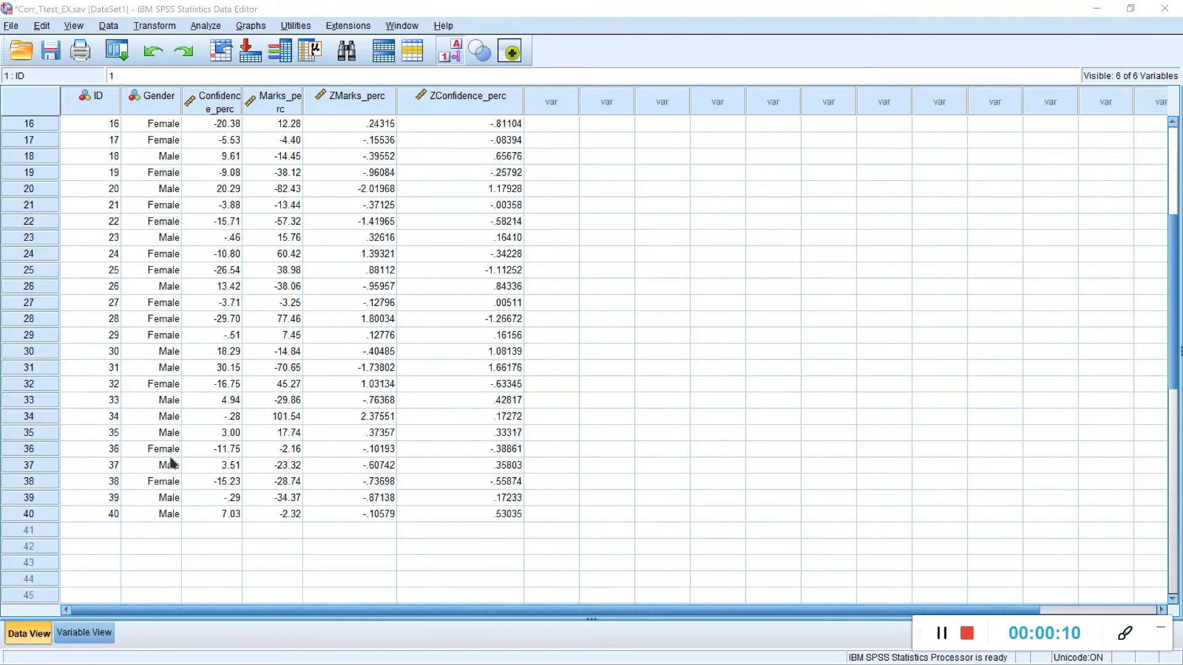
scroll(172, 463, "up", 5)
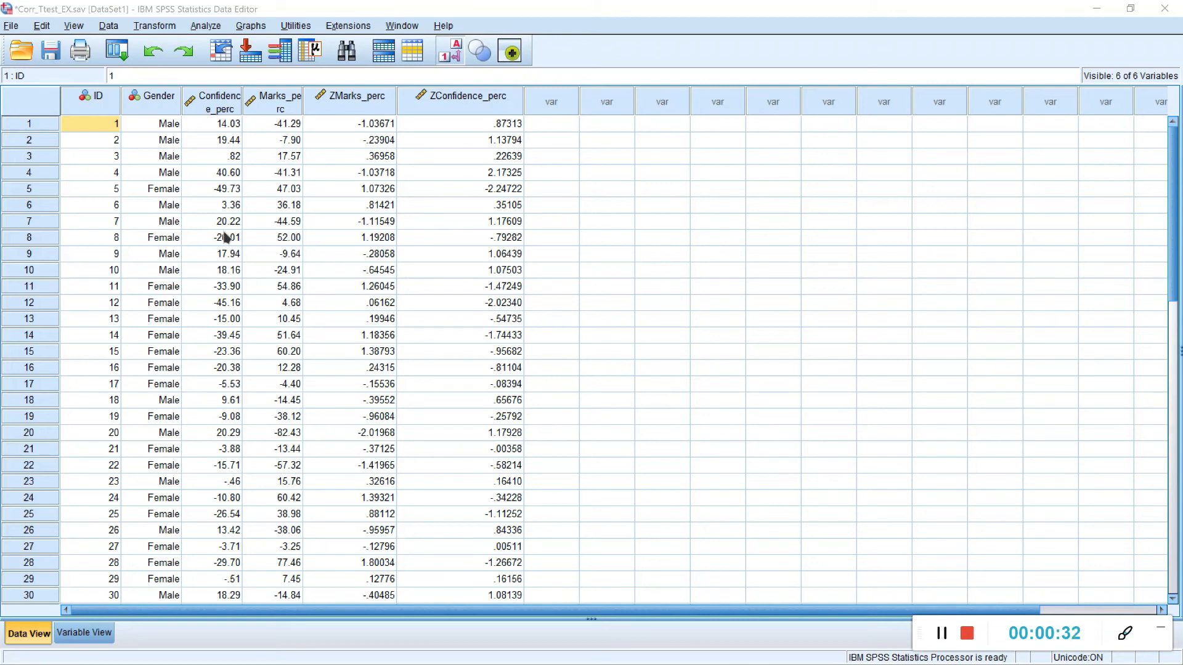
scroll(175, 179, "down", 4)
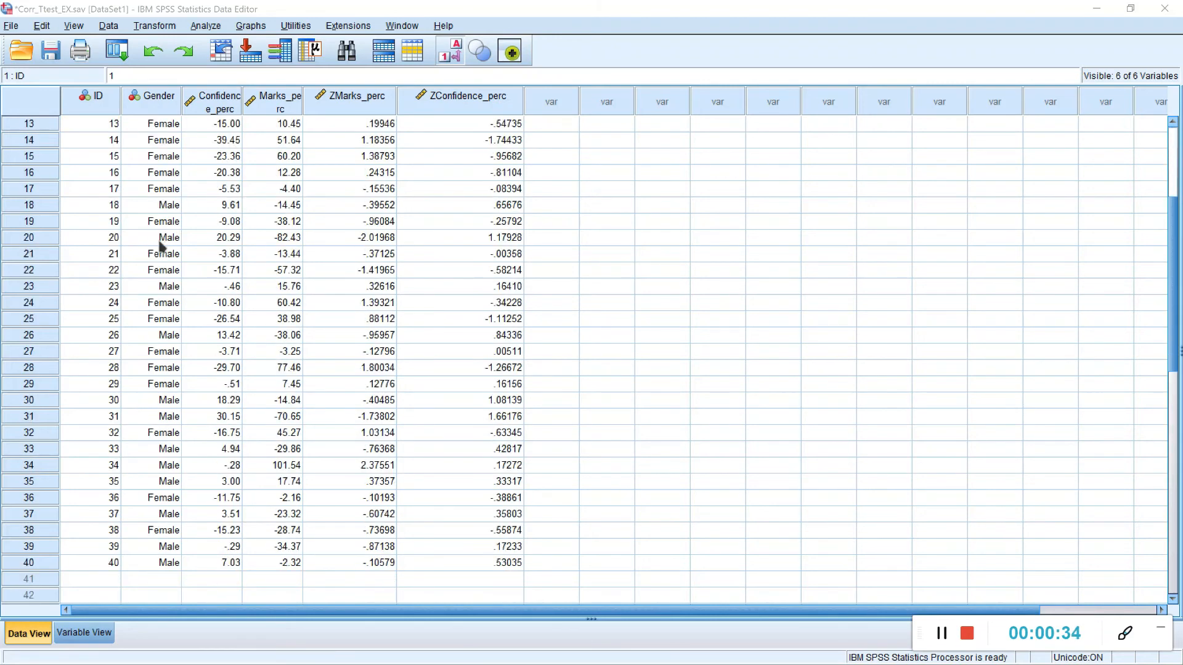
scroll(185, 271, "up", 4)
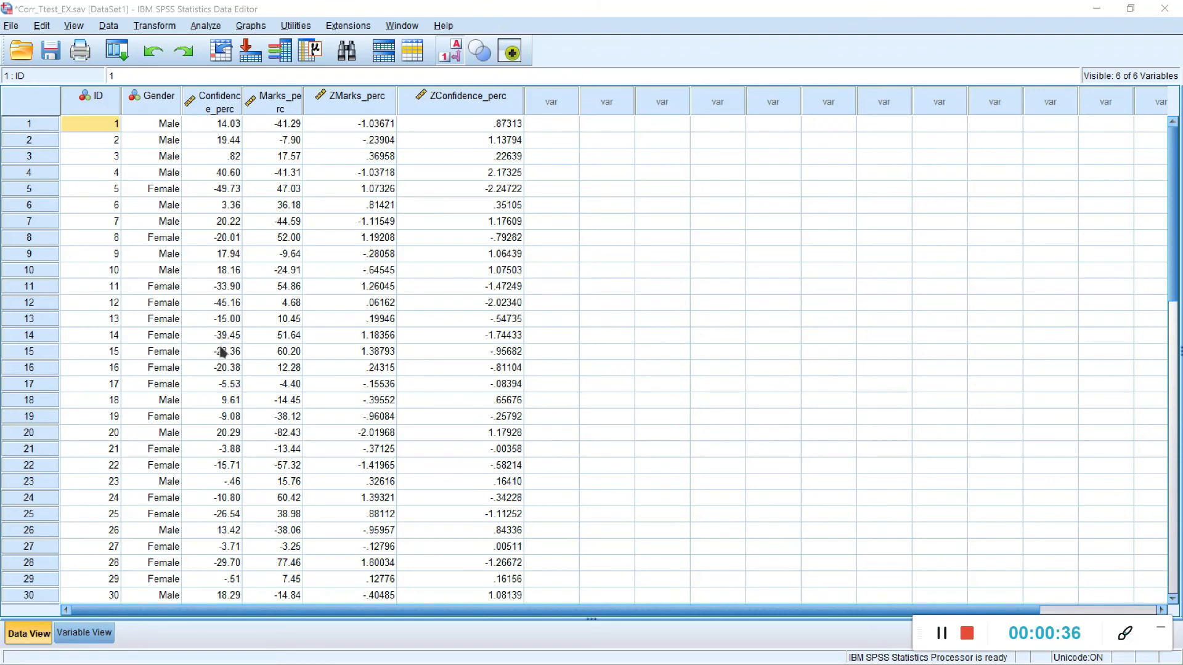
scroll(219, 363, "down", 4)
scroll(220, 481, "up", 4)
scroll(254, 411, "down", 5)
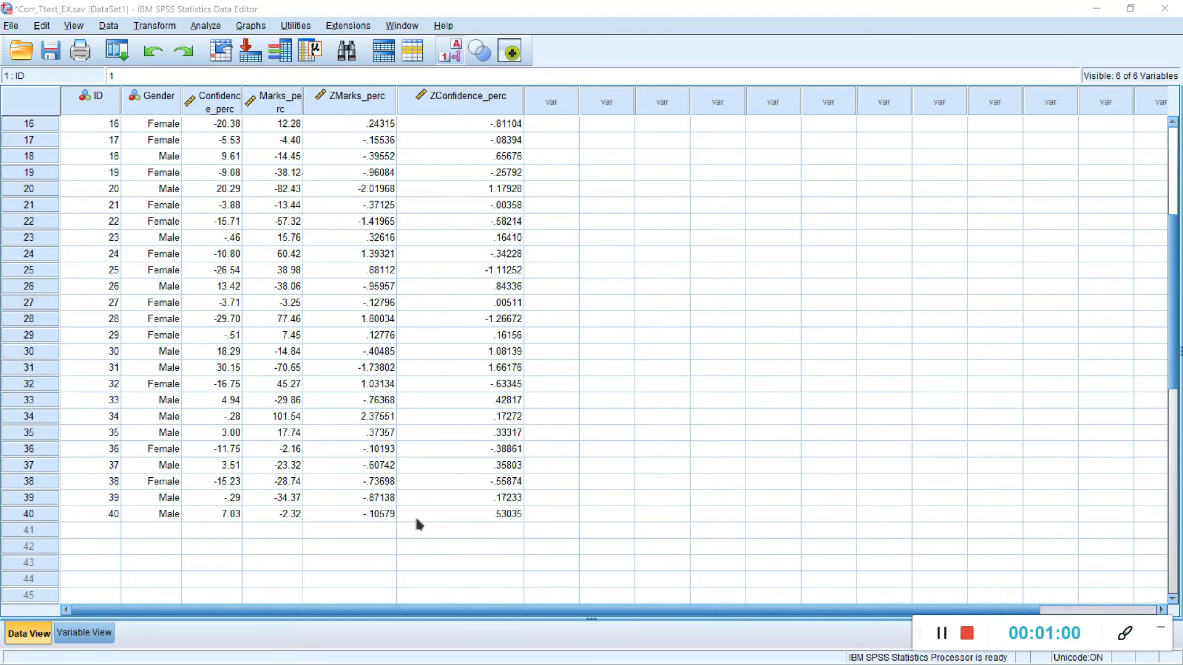
scroll(384, 466, "up", 5)
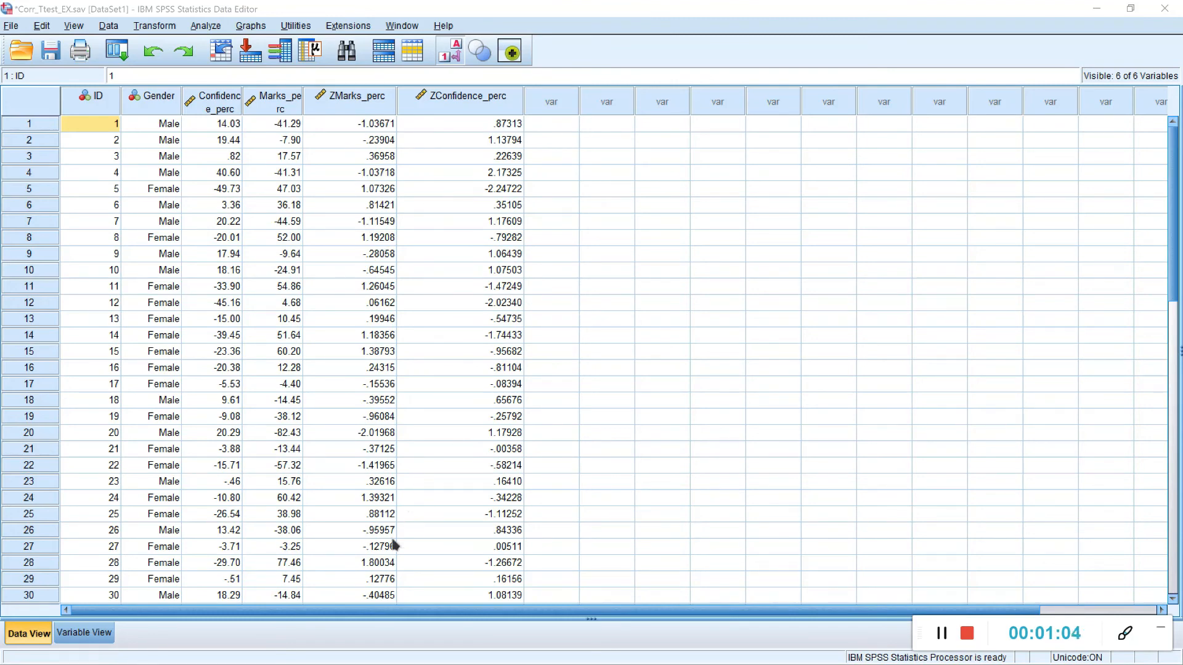
scroll(395, 545, "down", 3)
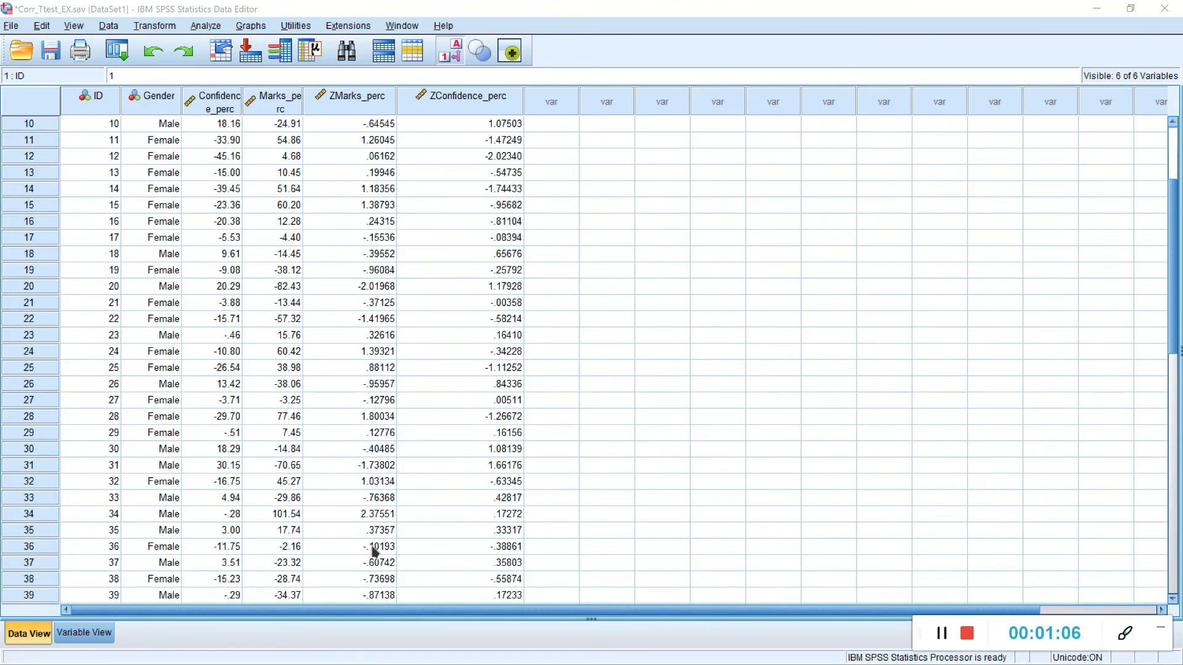
scroll(373, 548, "down", 2)
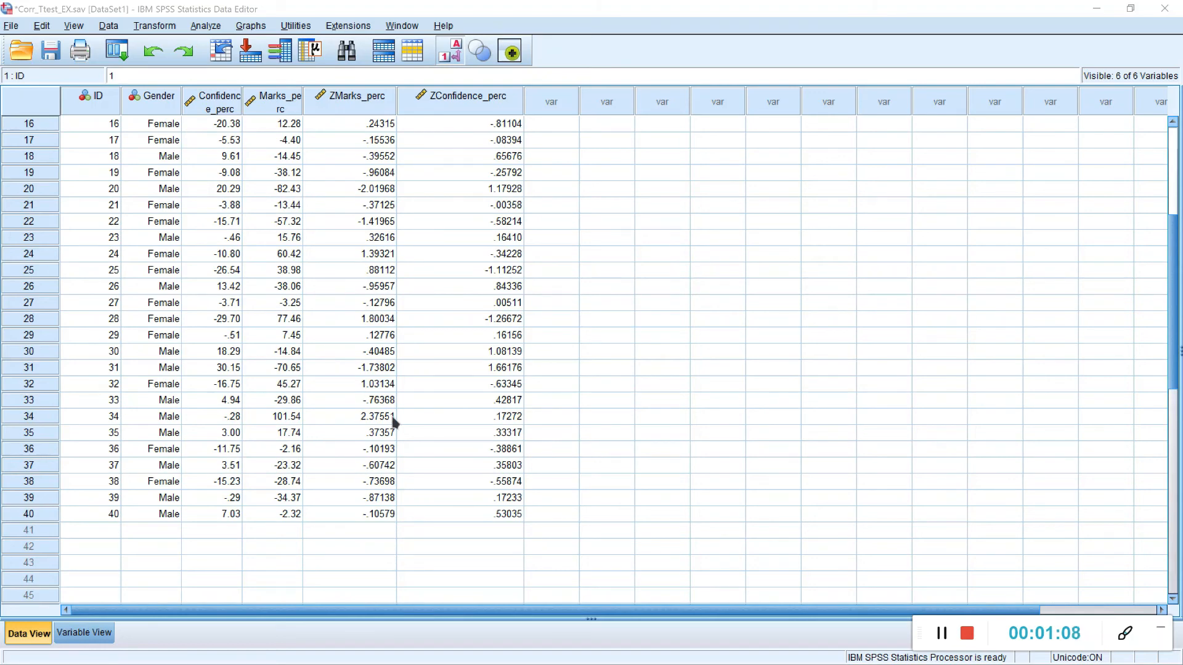
scroll(395, 422, "up", 5)
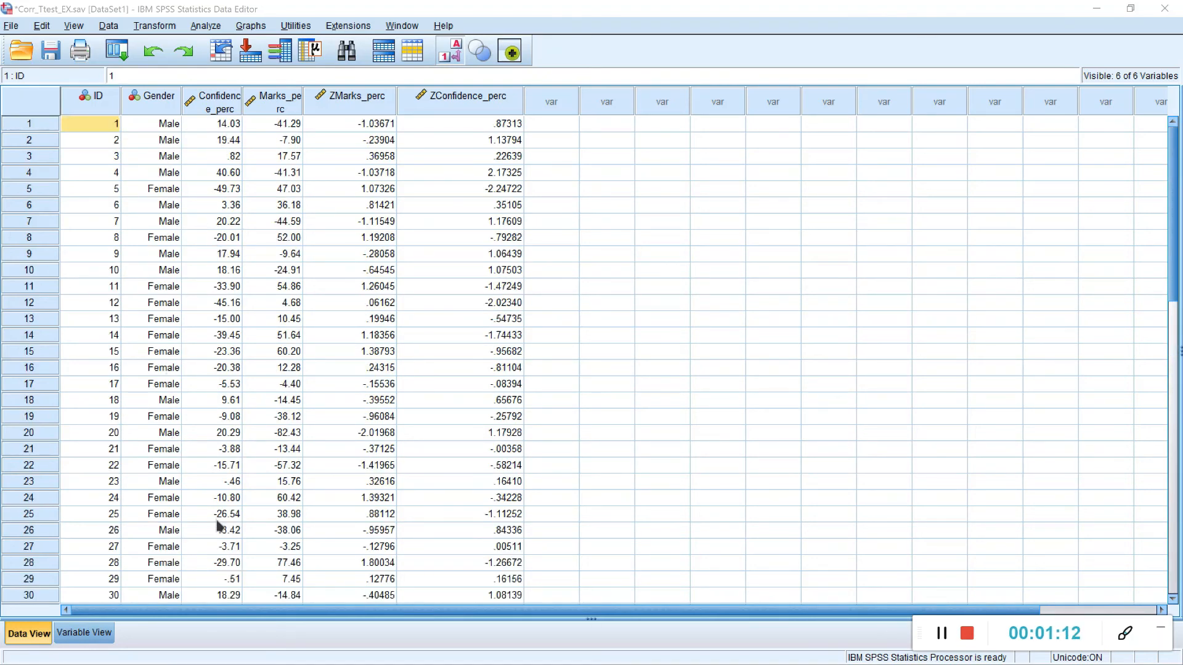
scroll(219, 528, "down", 4)
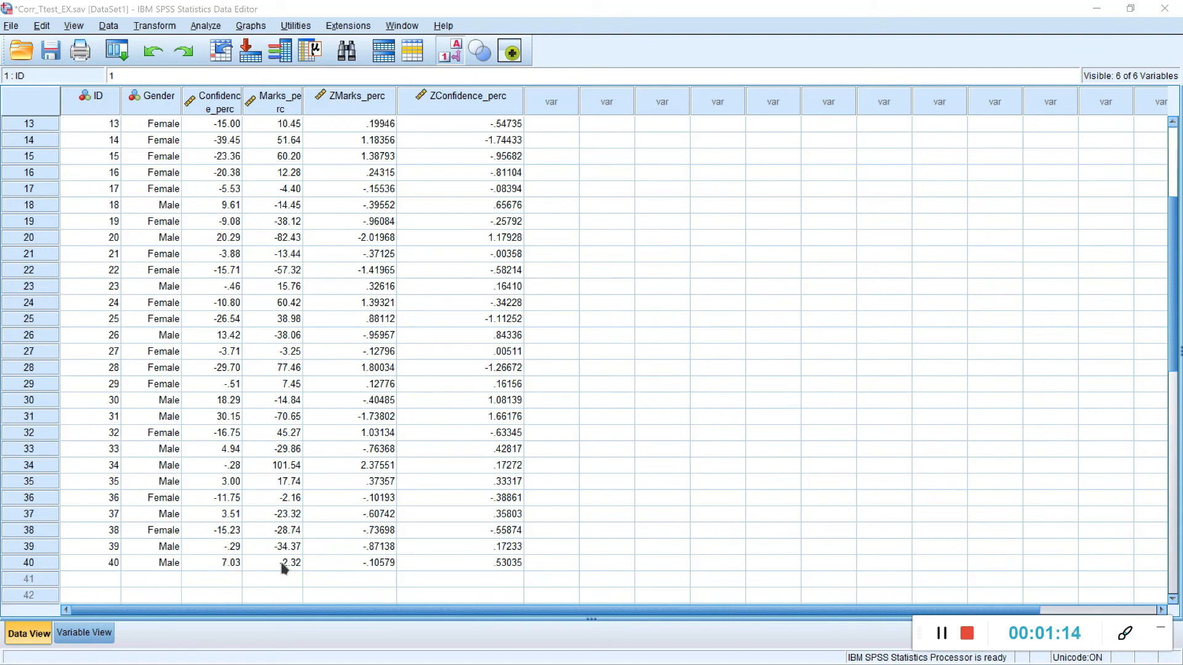
scroll(290, 335, "up", 4)
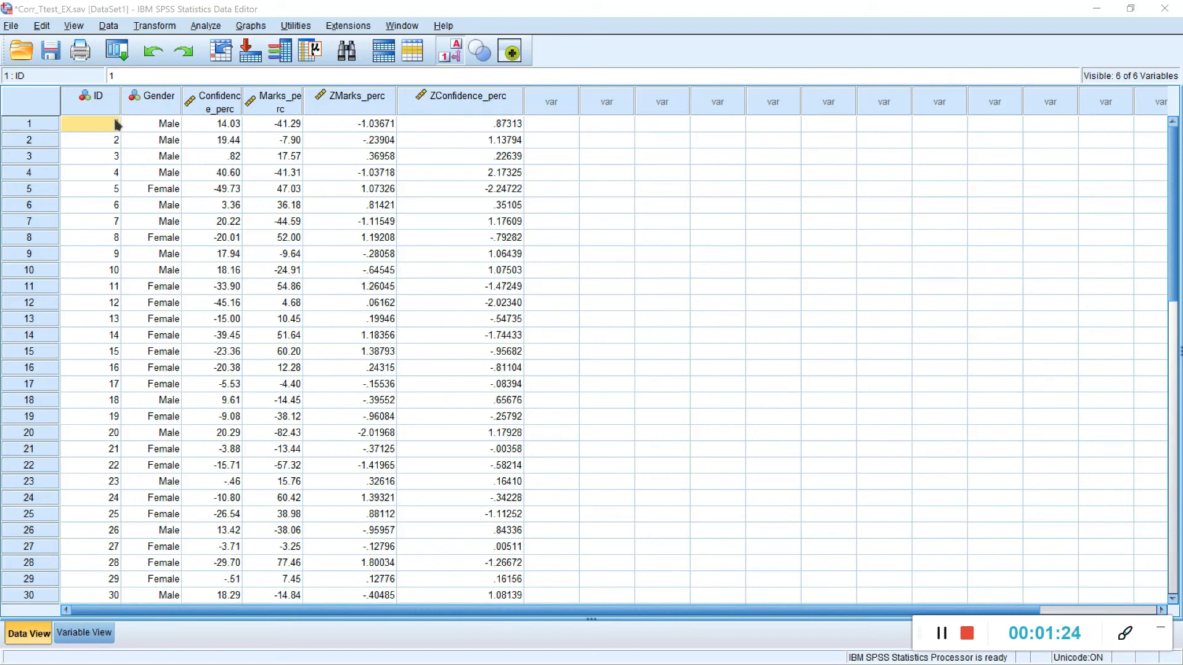
Step: Sort the cases by Gender in ascending order and check the grouped rows in the Data Editor
right_click(164, 109)
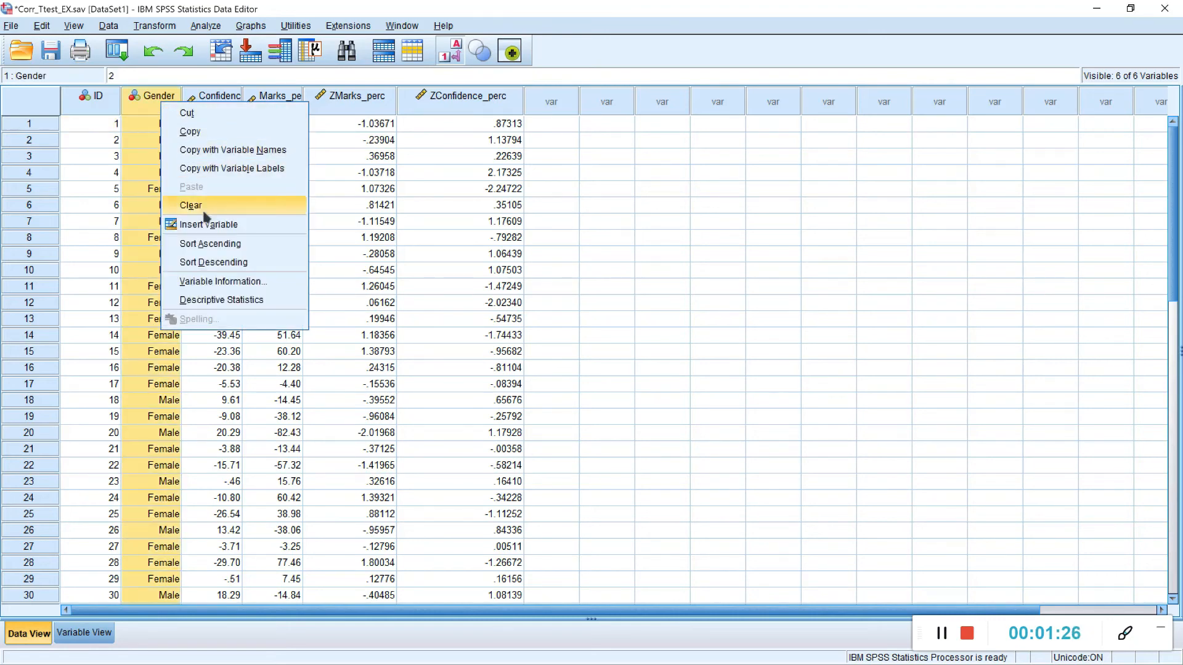
left_click(197, 246)
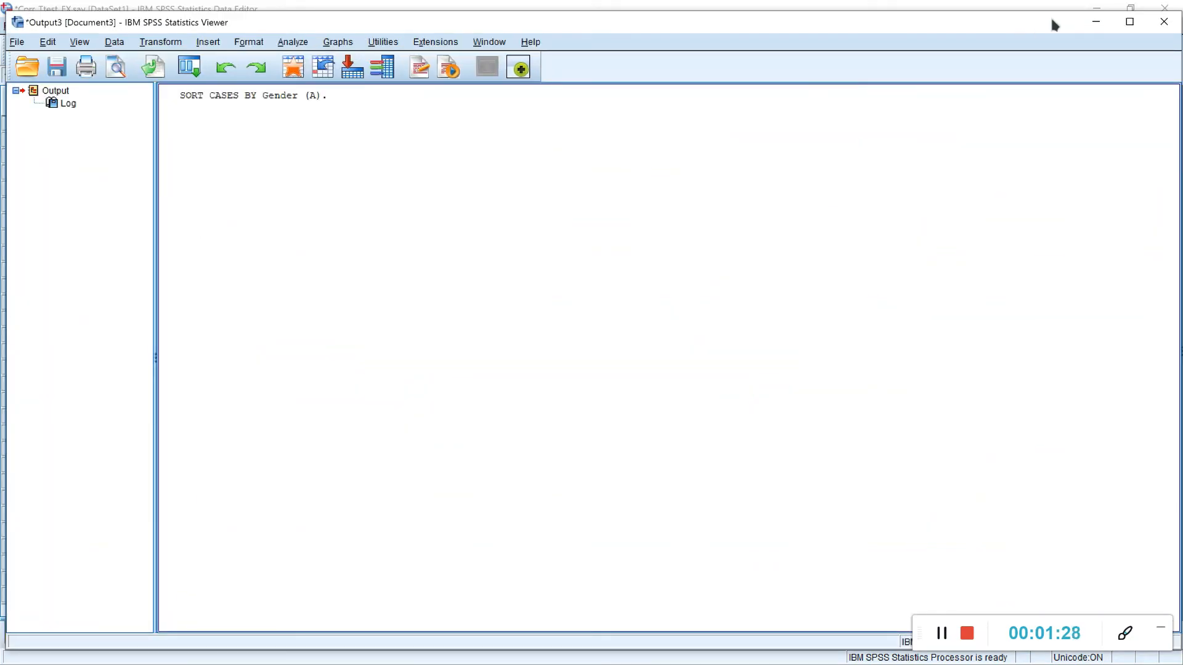
left_click(1096, 23)
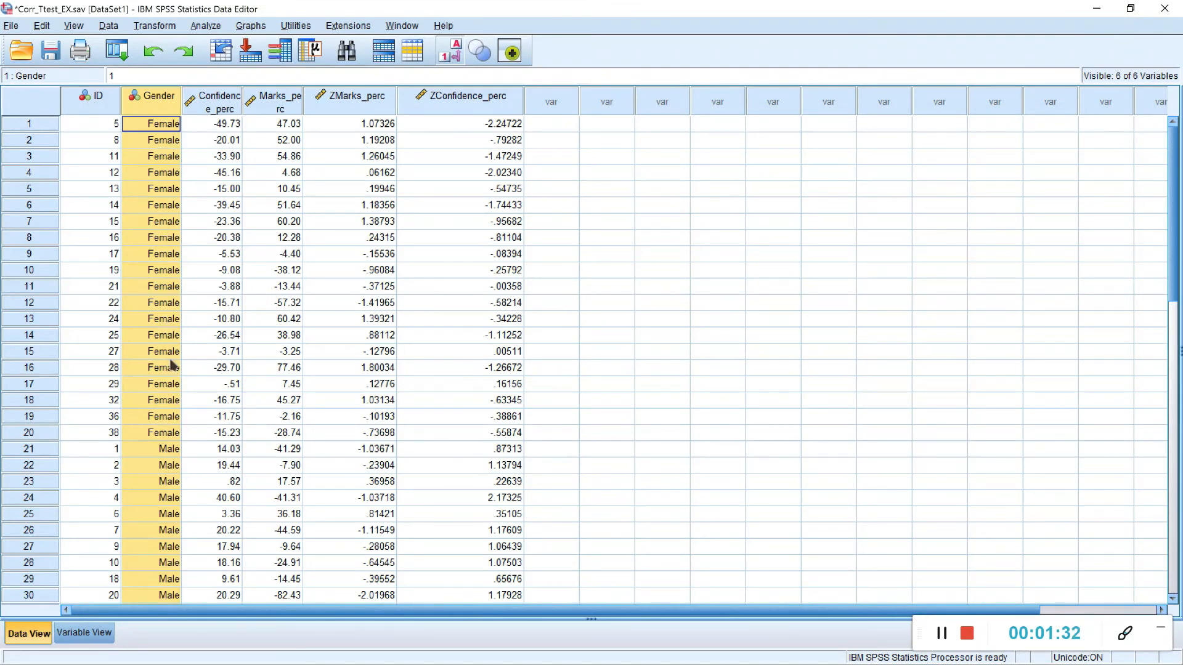
scroll(170, 407, "down", 4)
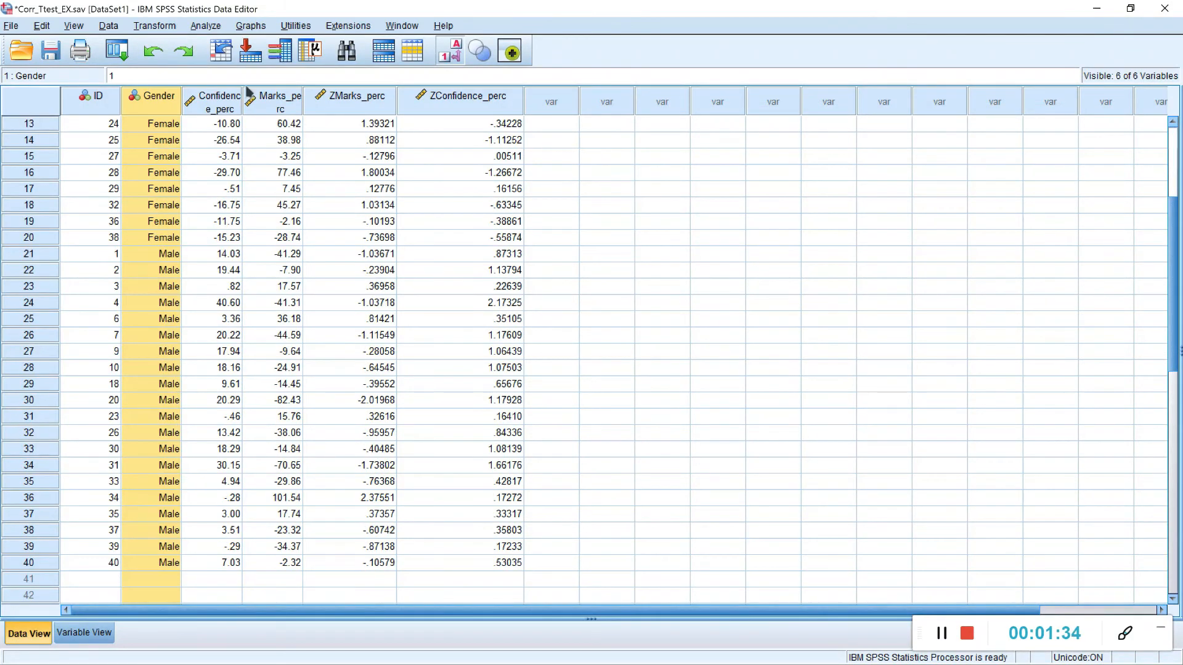
scroll(200, 228, "up", 4)
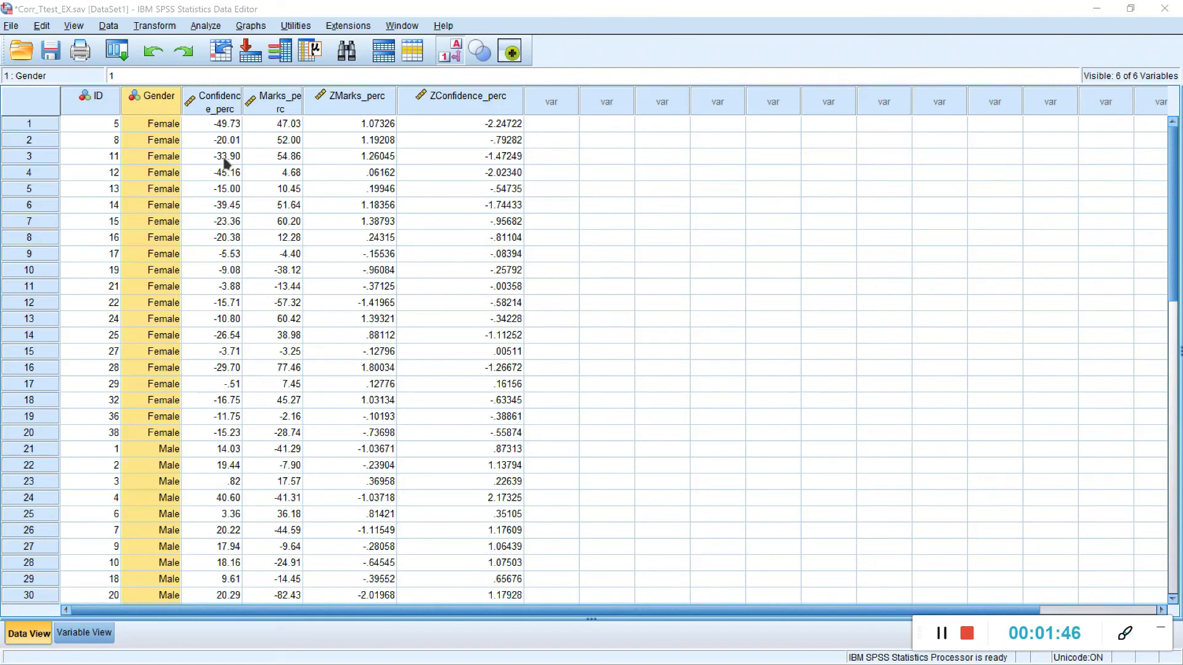
Step: Split the file by Gender with output organized by groups, and return to the Data Editor
left_click(101, 26)
left_click(157, 378)
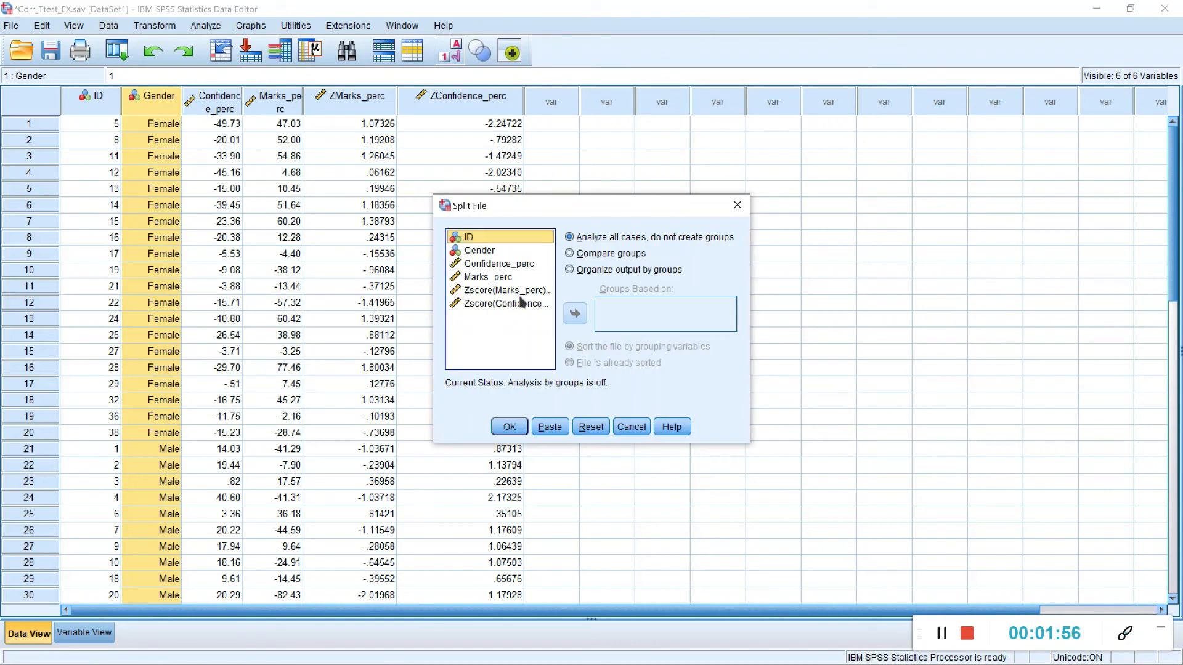
left_click(601, 270)
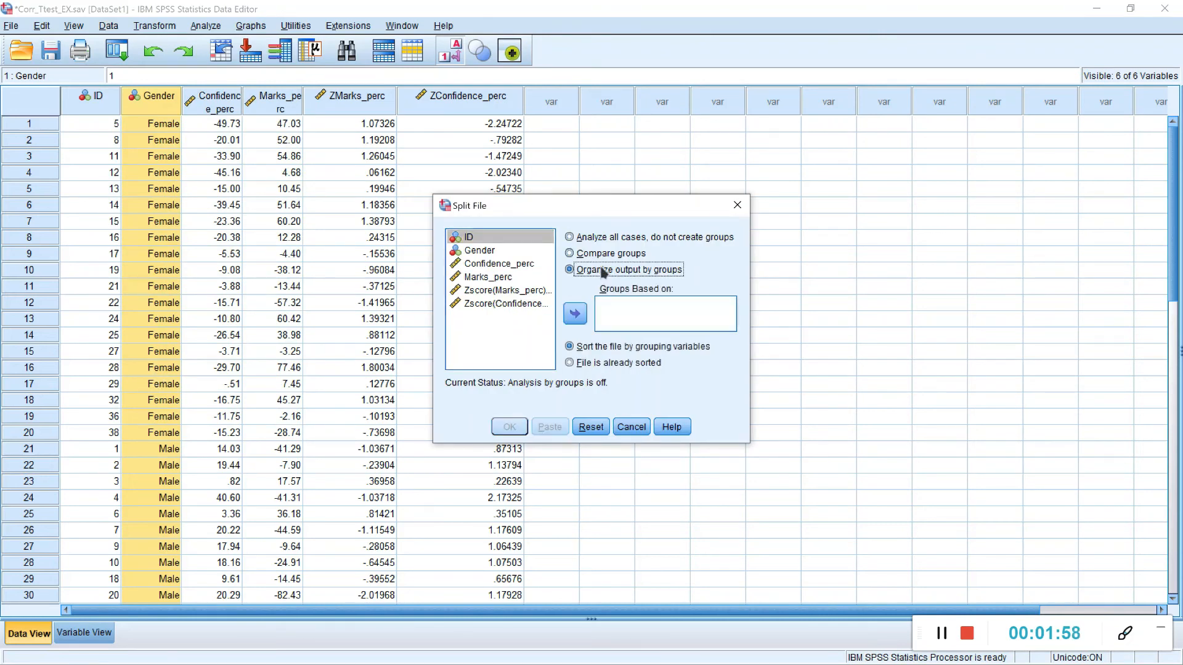
left_click(508, 250)
left_click(575, 314)
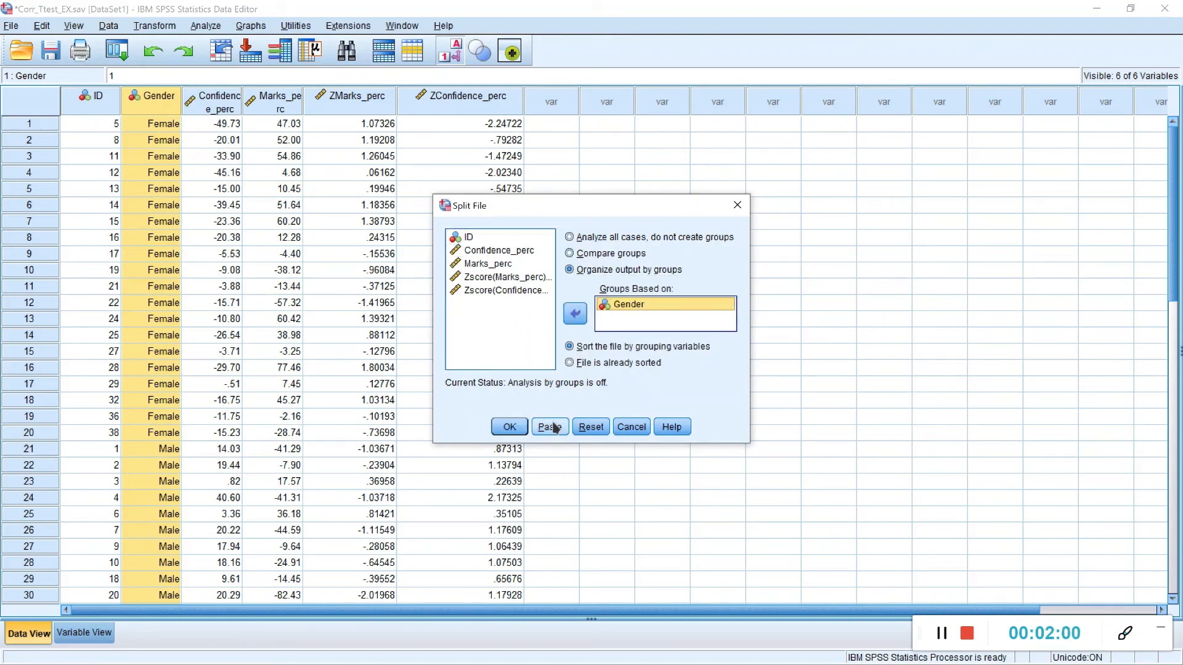
left_click(509, 427)
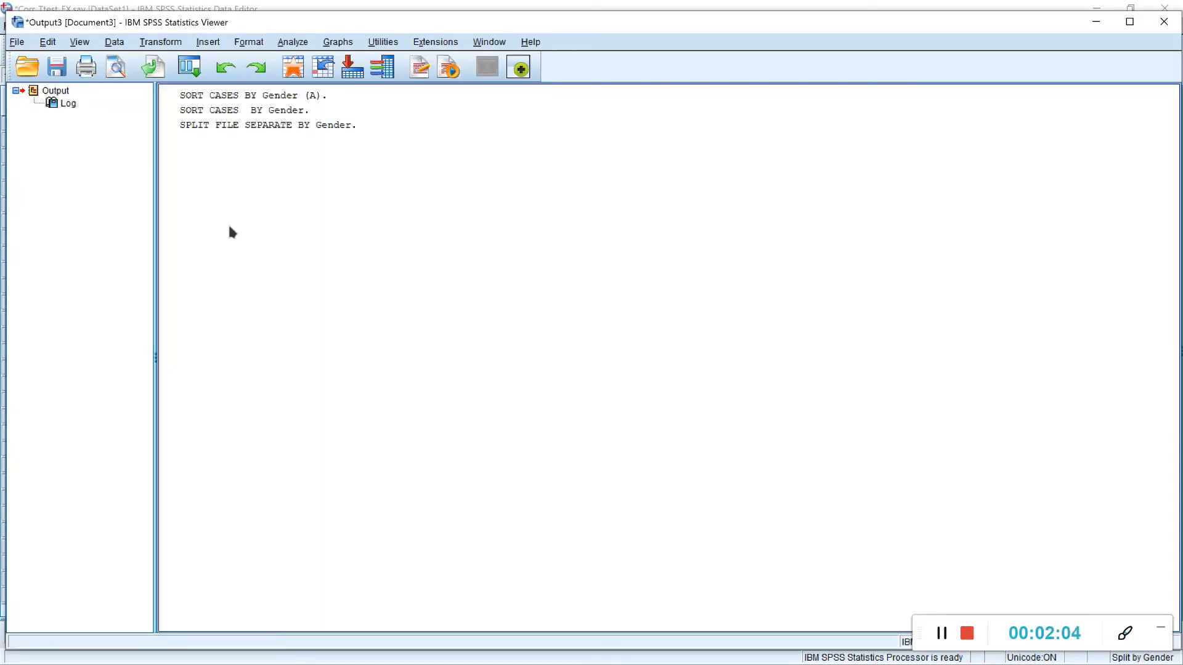
left_click(1103, 25)
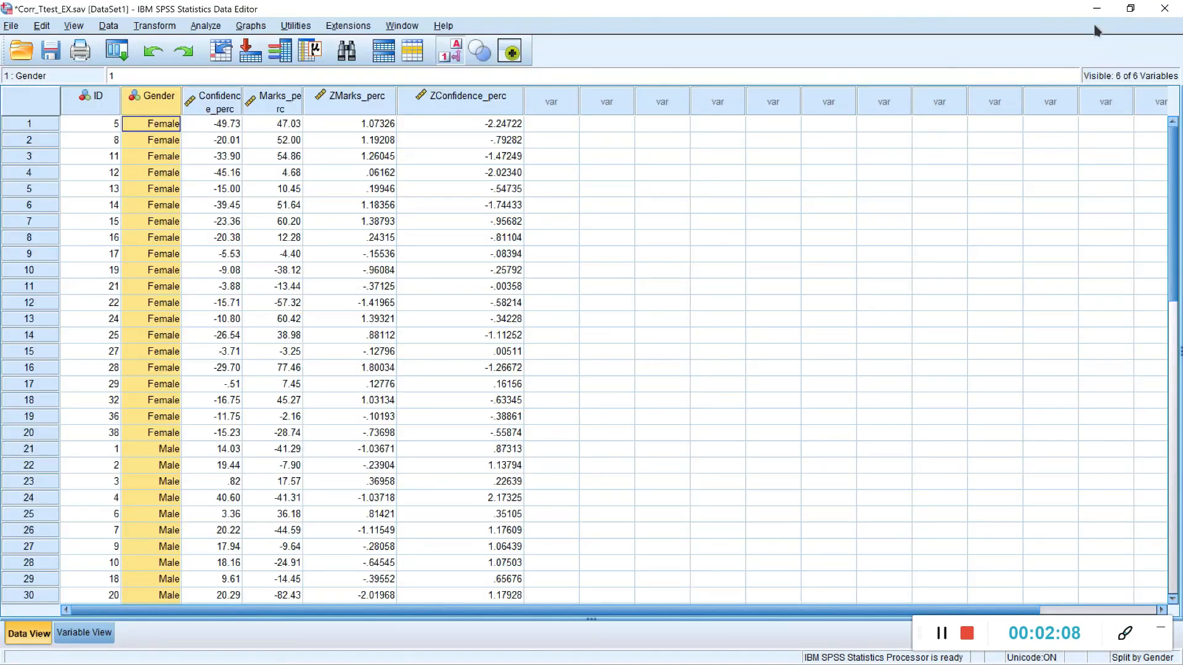
left_click(939, 635)
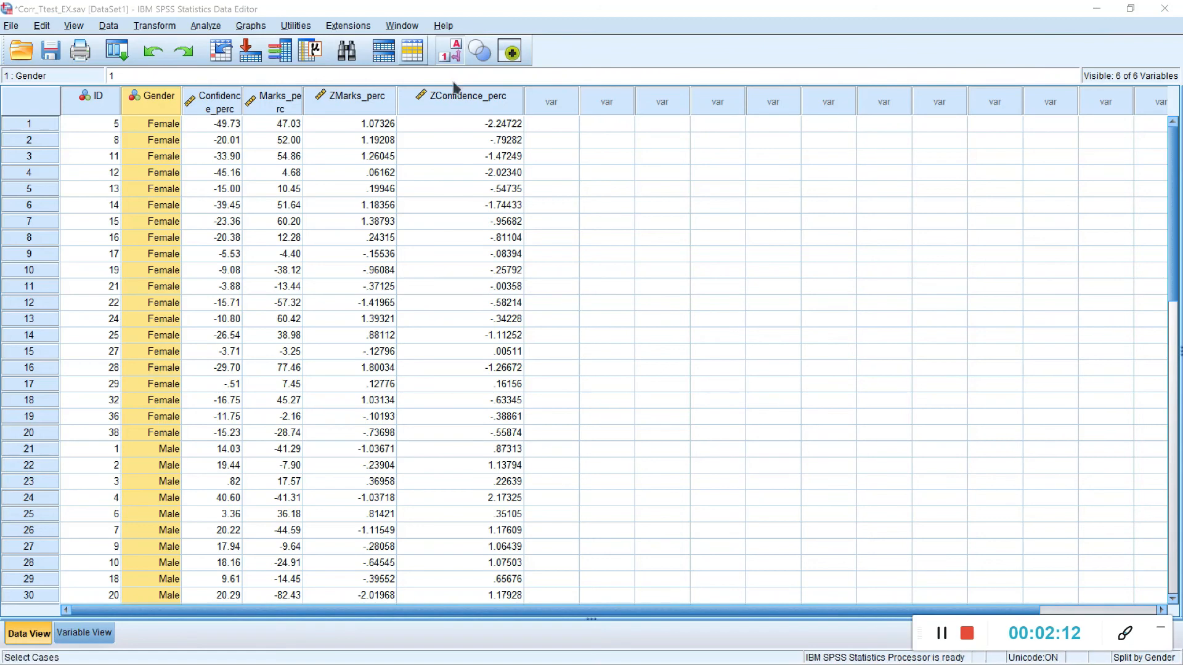
Step: Set up an Explore analysis with Confidence_perc as the dependent variable
left_click(196, 28)
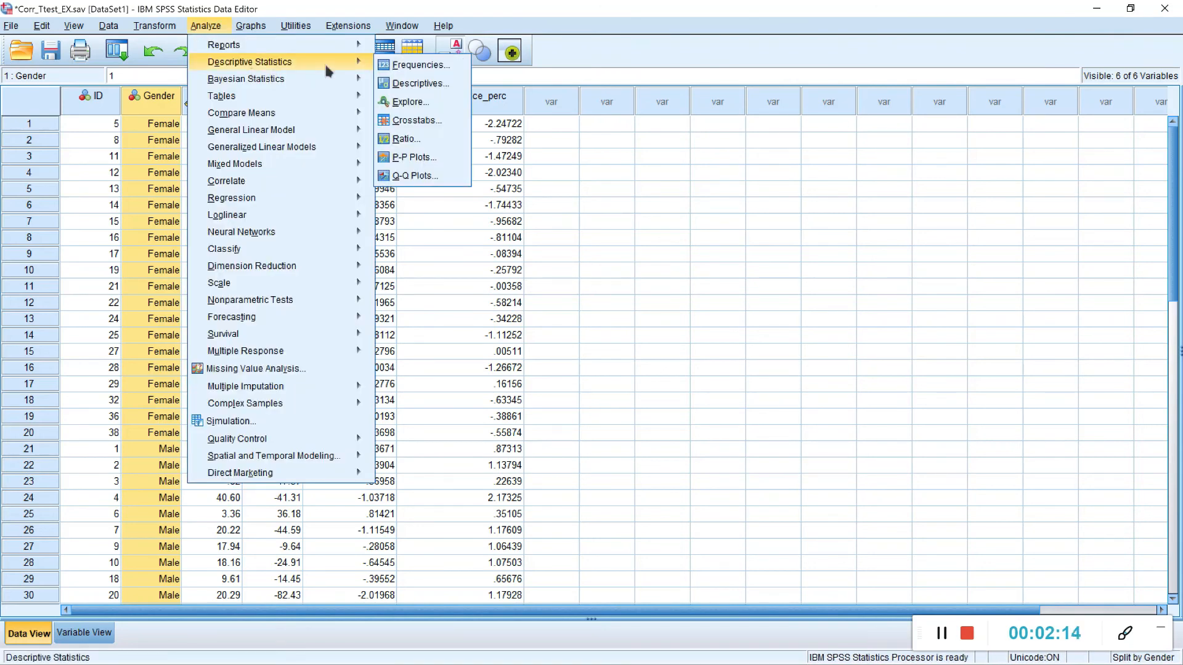
mouse_move(372, 68)
left_click(410, 102)
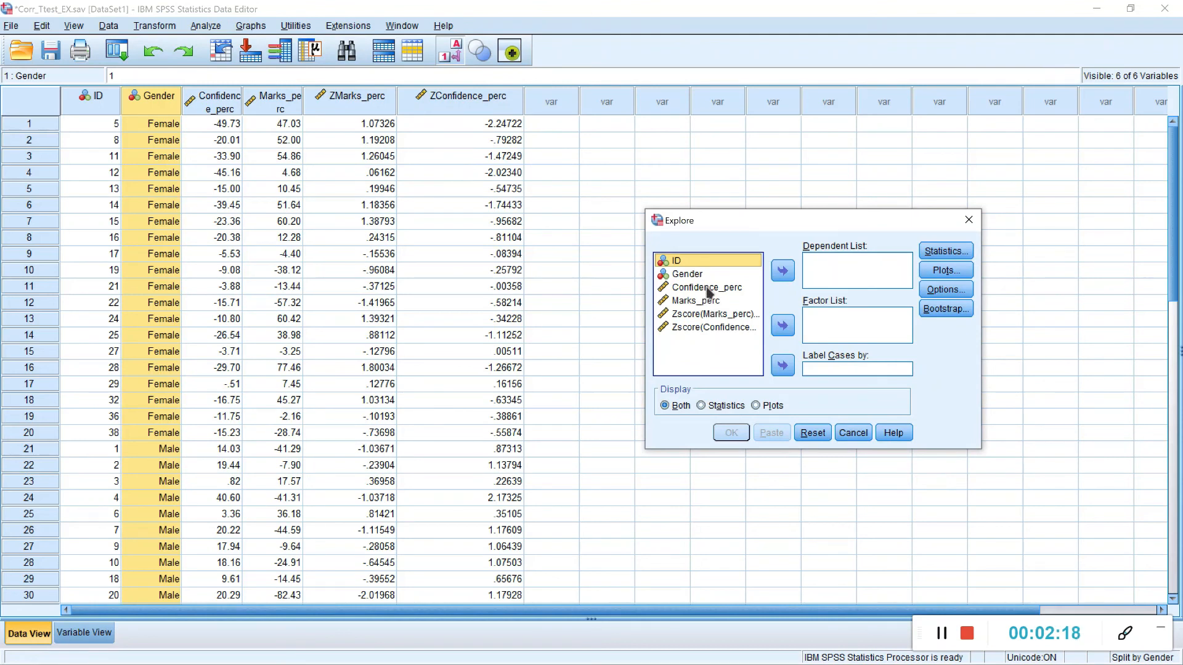
left_click(708, 287)
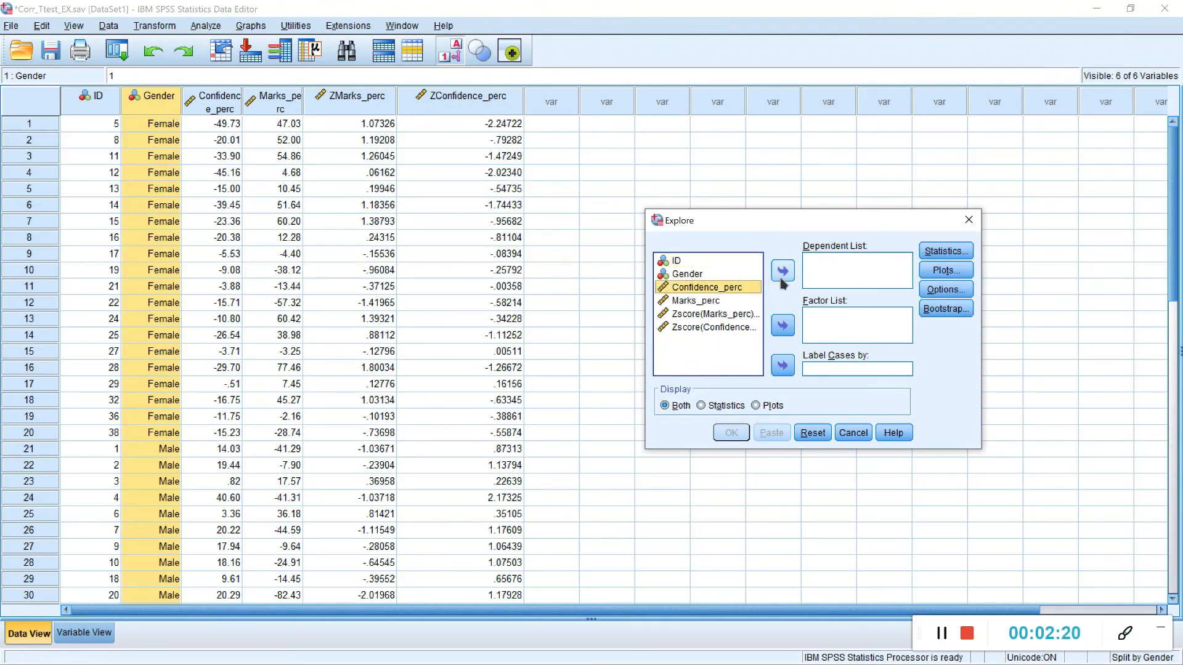
left_click(783, 277)
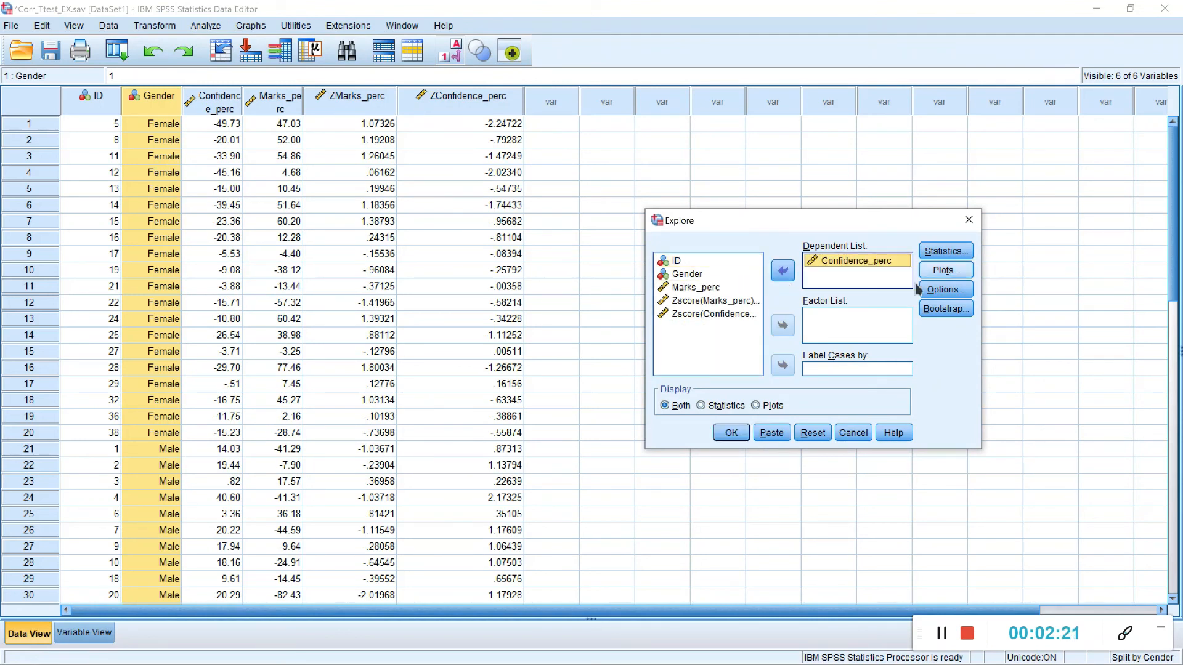
Step: Add a histogram and normality plots with tests to the Explore output, and run the analysis
left_click(944, 270)
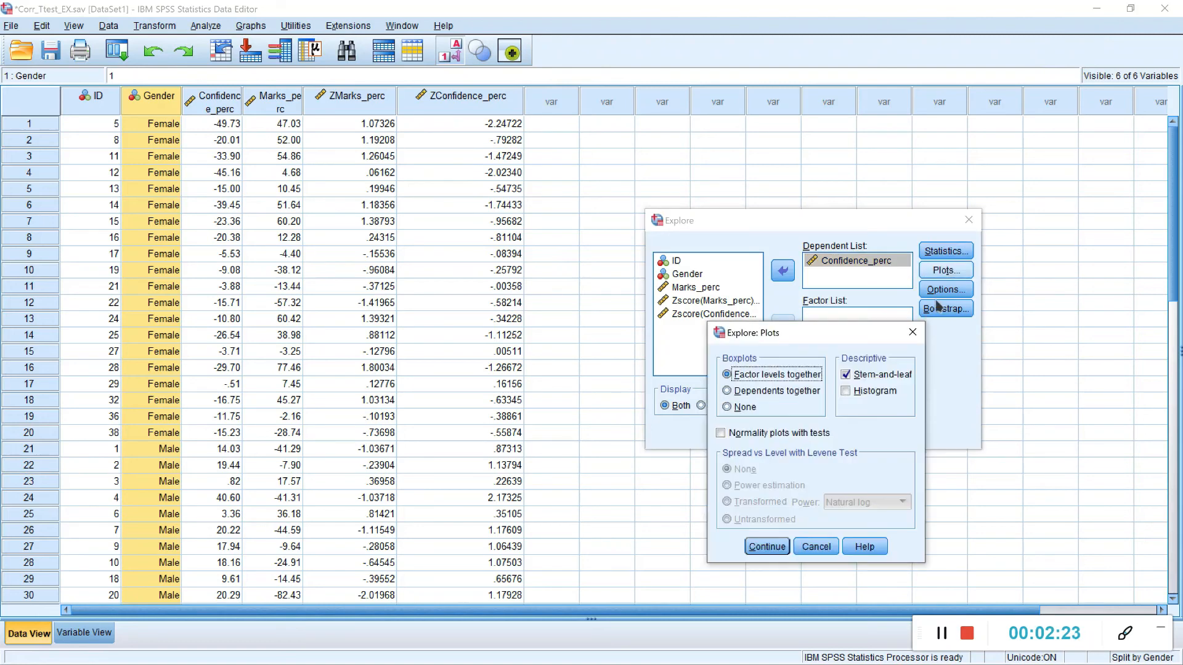
left_click(871, 391)
left_click(743, 434)
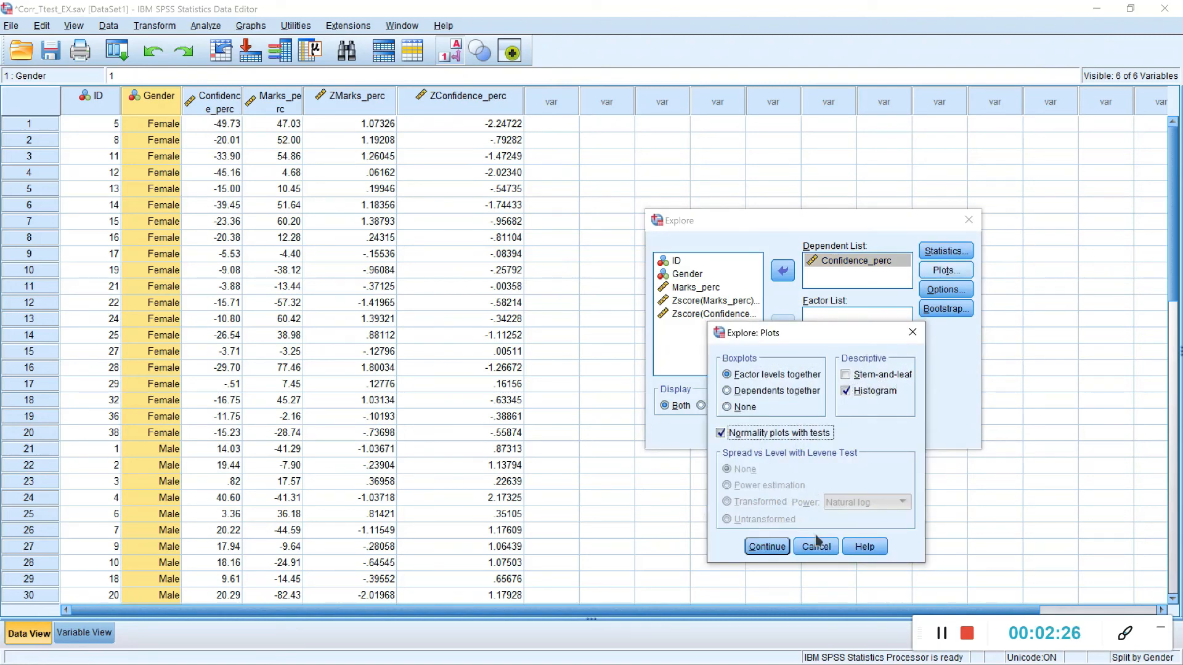
left_click(764, 547)
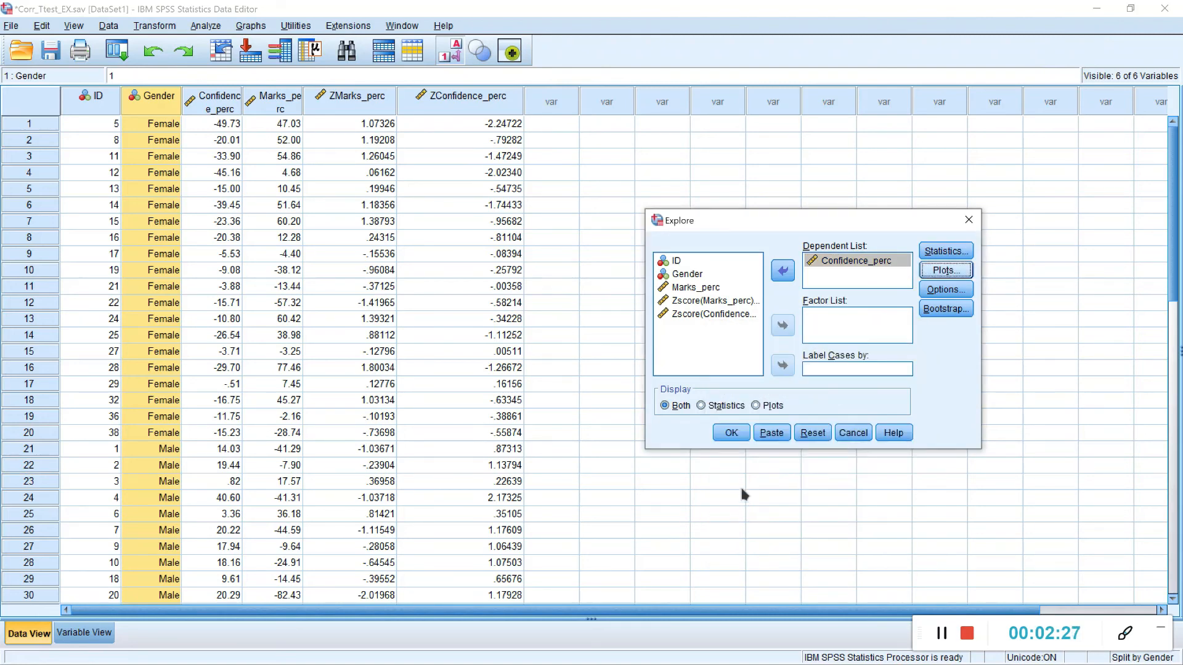
left_click(733, 437)
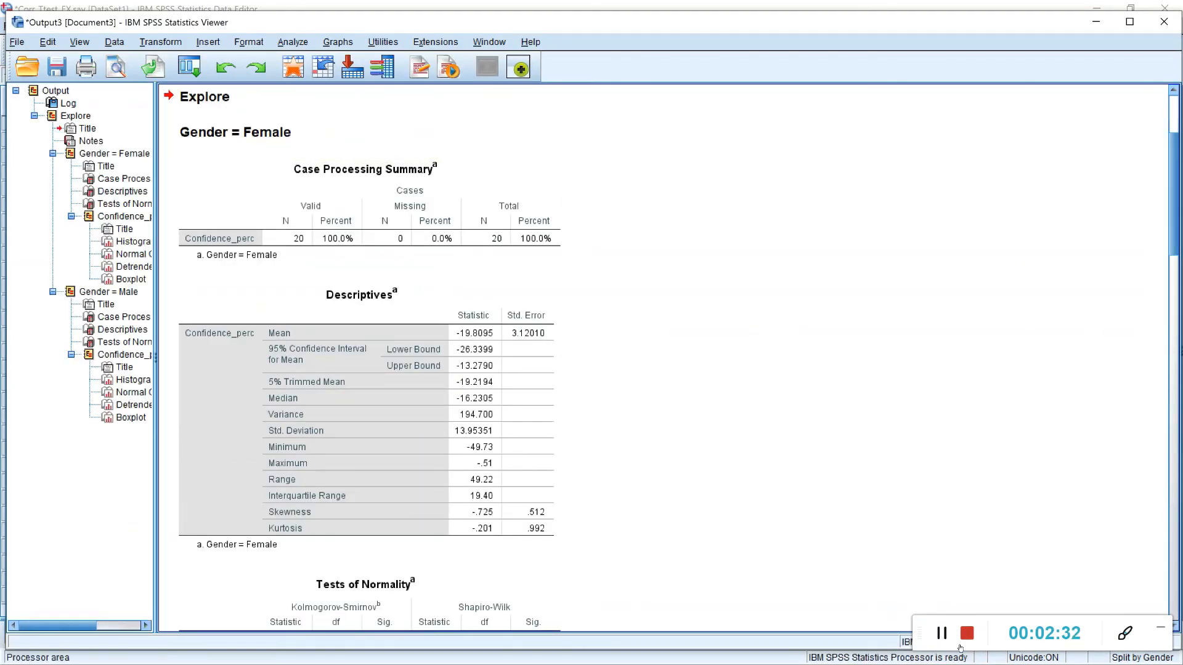
Step: Add a normal distribution curve to the female group's Confidence_perc histogram
scroll(875, 493, "up", 5)
scroll(795, 428, "down", 4)
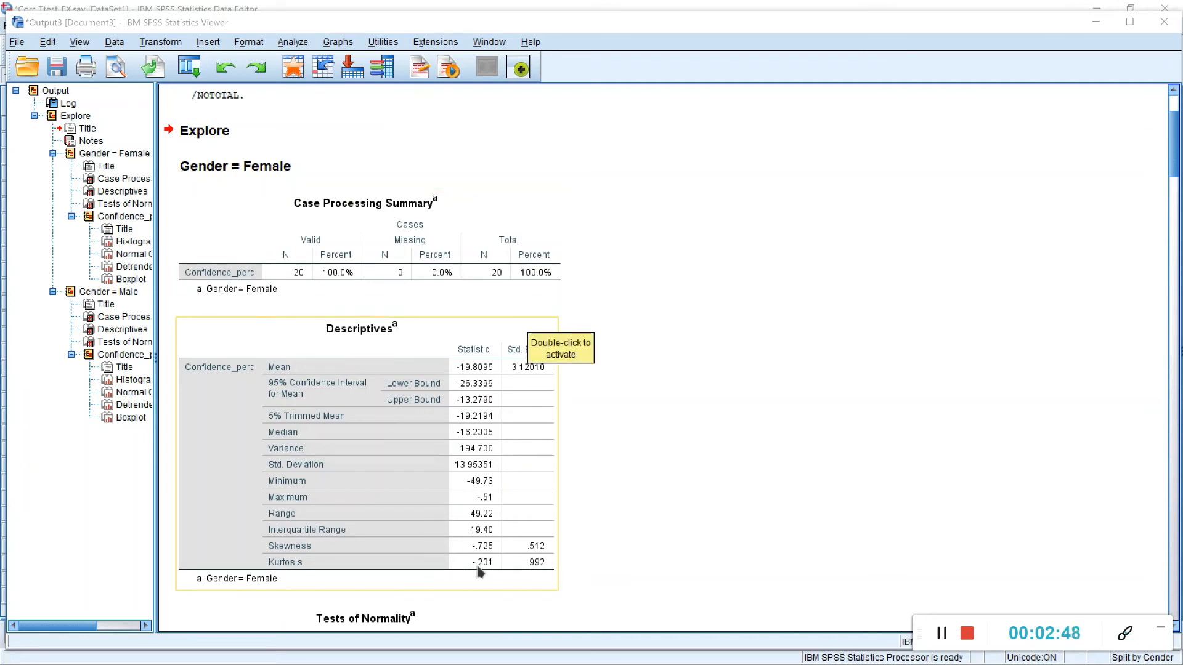
scroll(572, 486, "down", 9)
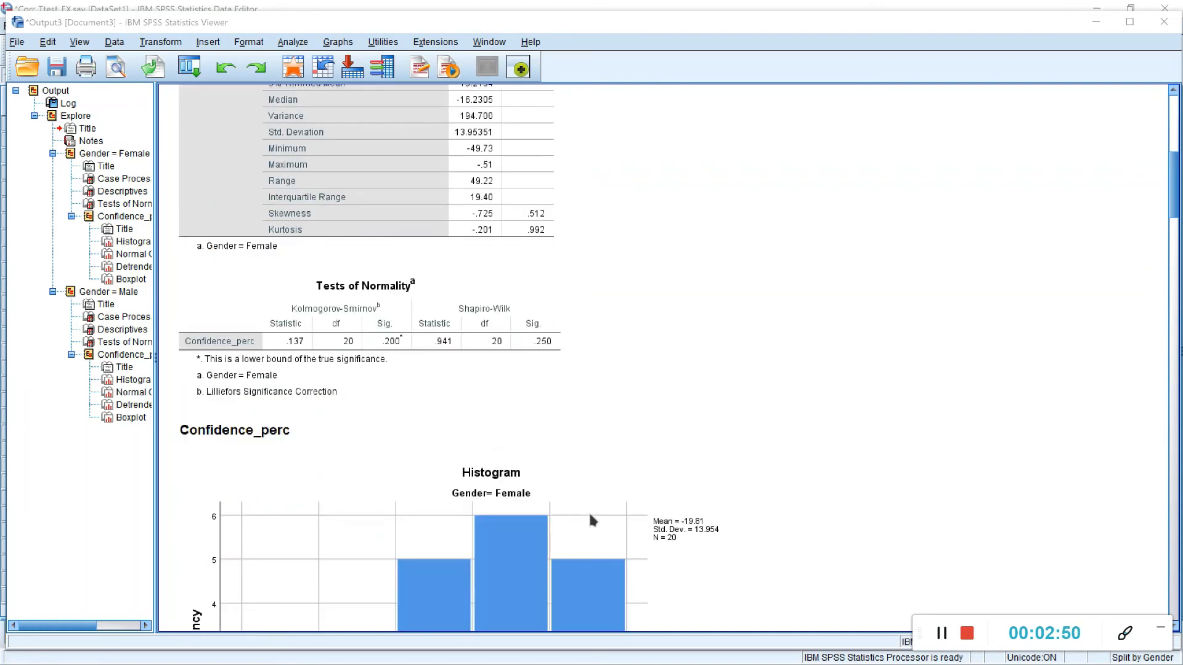
scroll(536, 407, "down", 2)
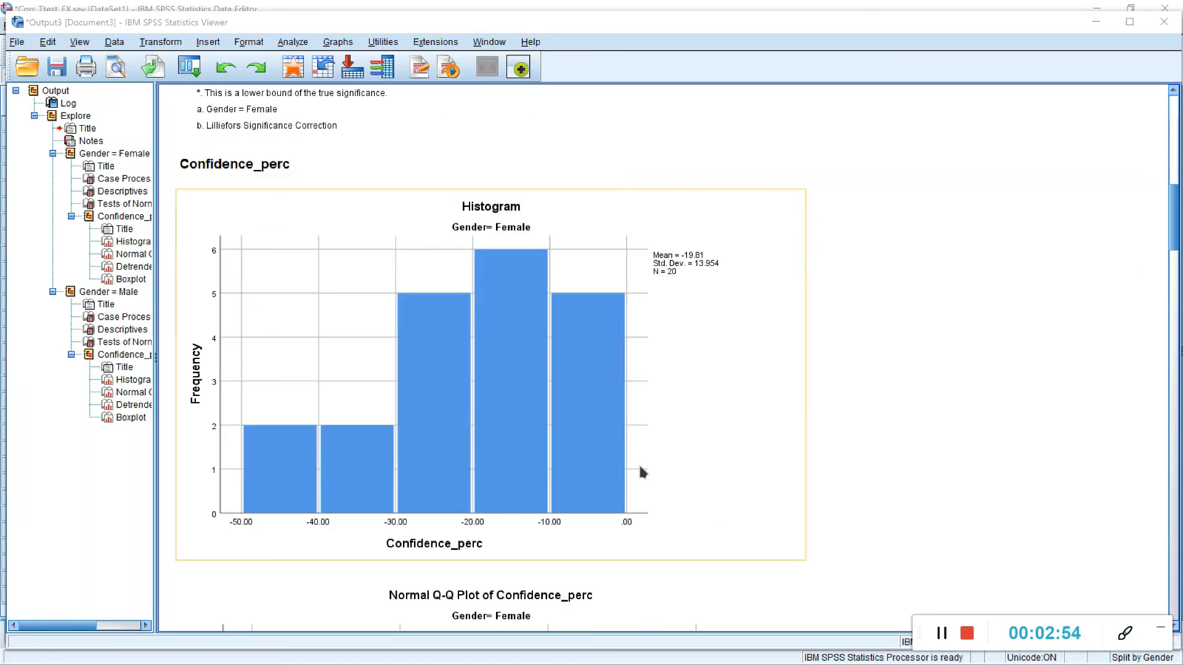
double_click(455, 321)
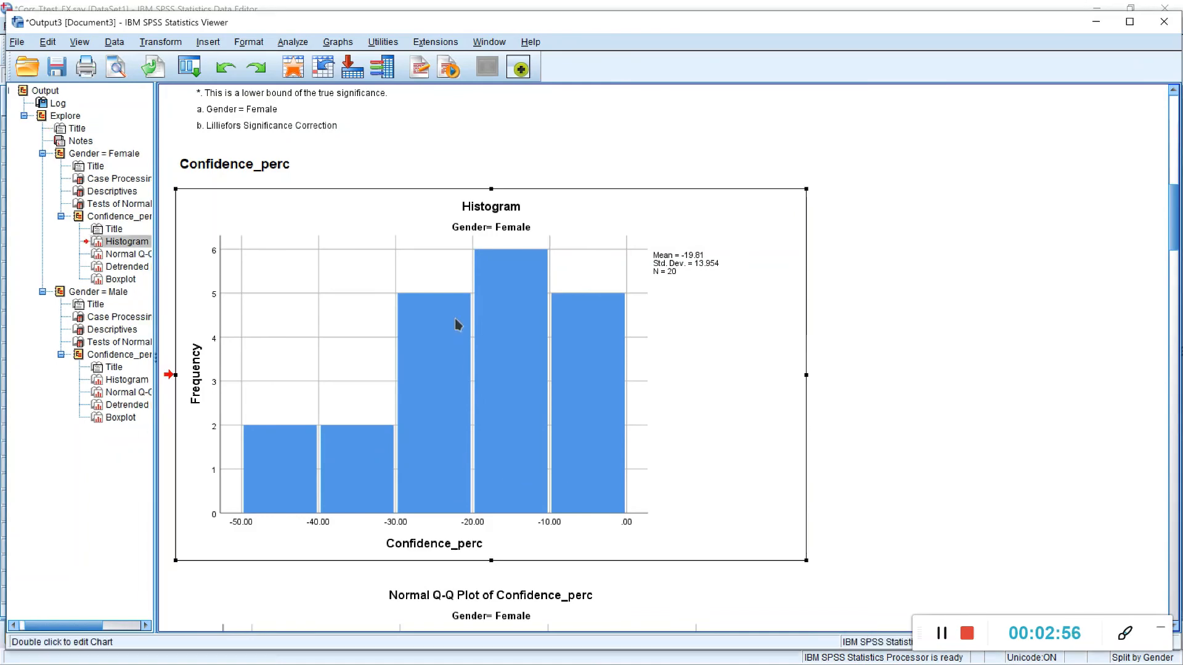
left_click(570, 205)
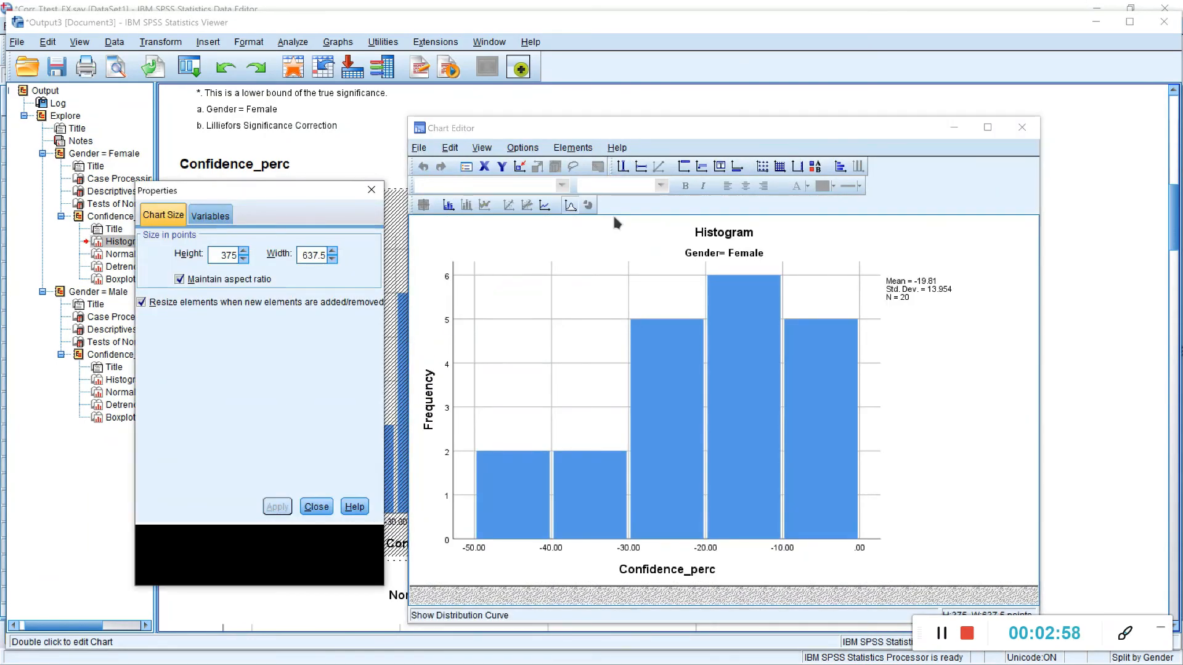
left_click(373, 189)
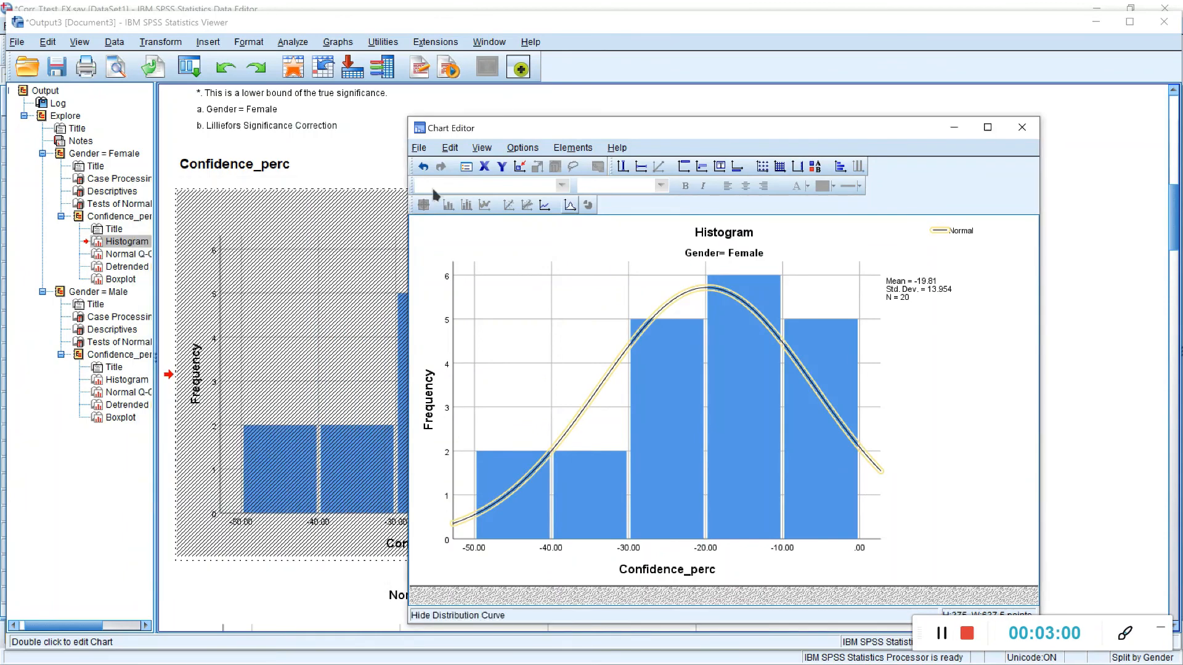
left_click(1022, 127)
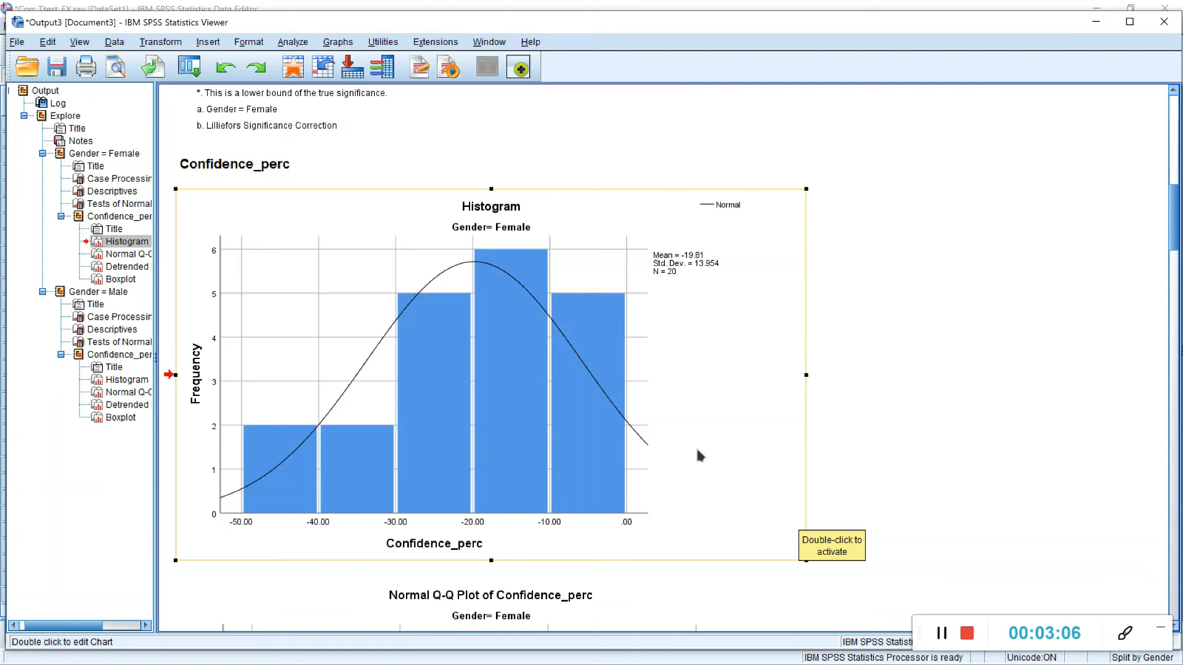
Step: Examine the female Q-Q plots and boxplot of Confidence_perc, followed by the male group's descriptives
scroll(887, 478, "down", 5)
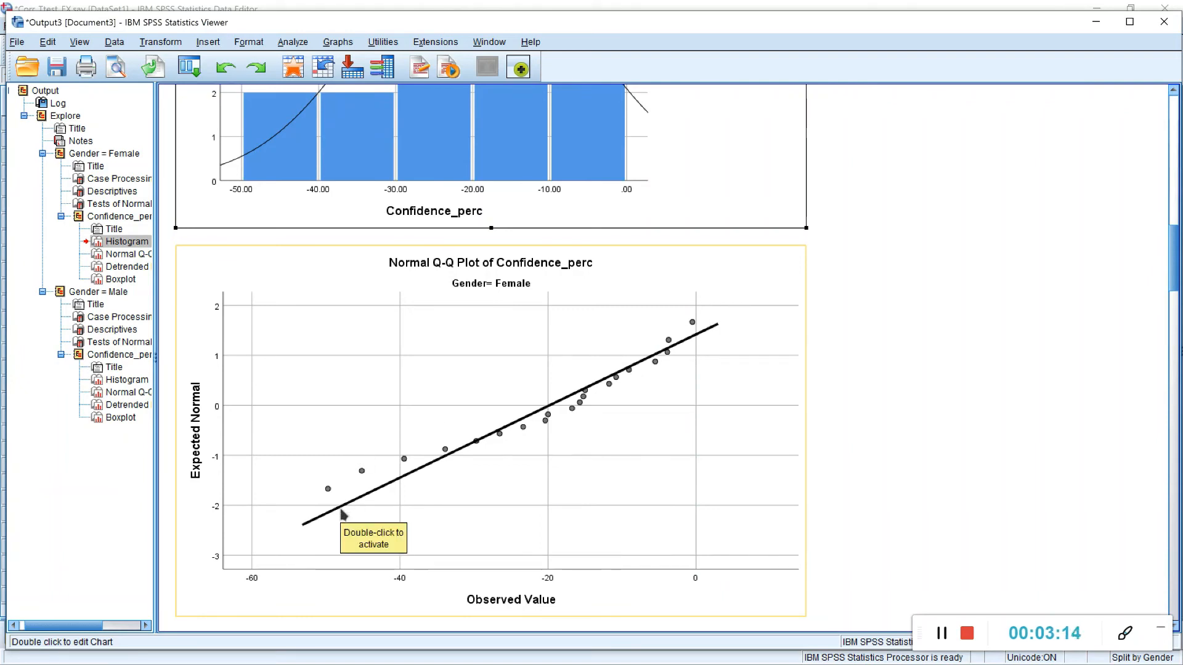
scroll(518, 410, "down", 6)
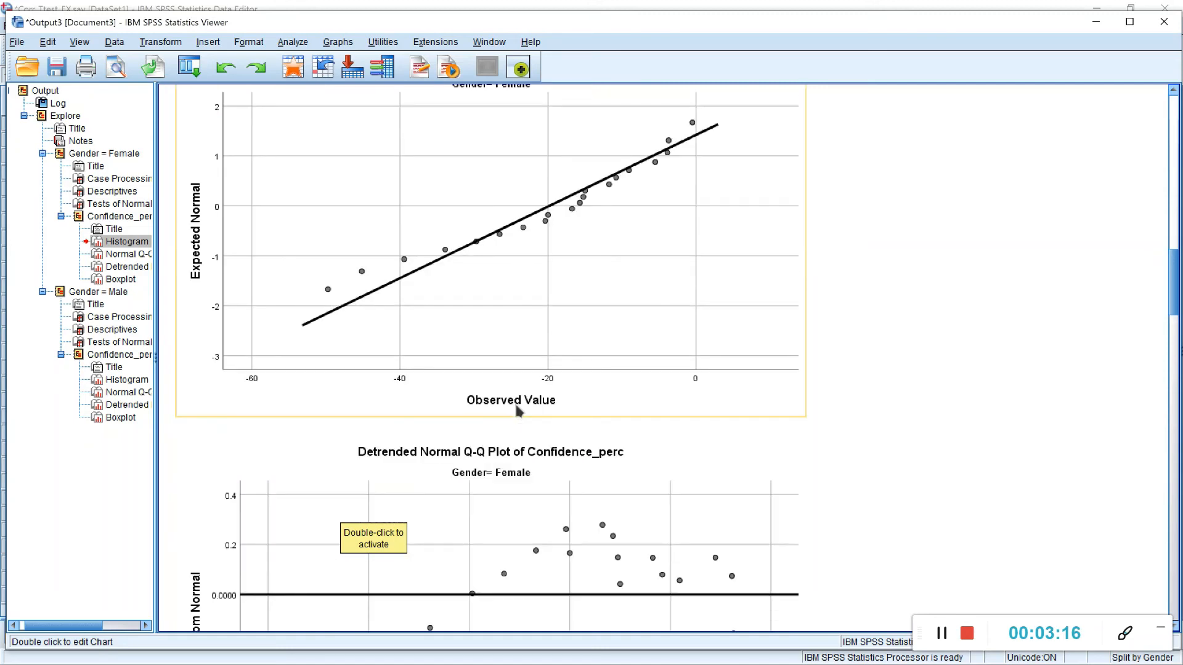
scroll(518, 411, "down", 8)
scroll(462, 293, "up", 2)
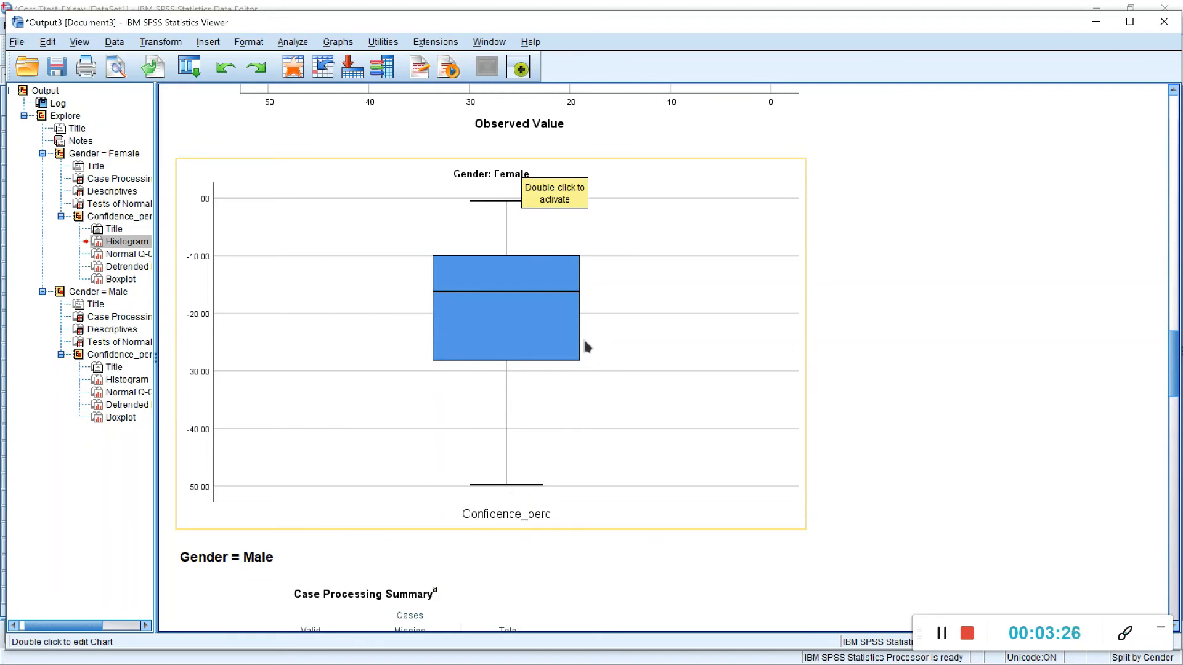
scroll(584, 347, "down", 8)
scroll(550, 289, "up", 2)
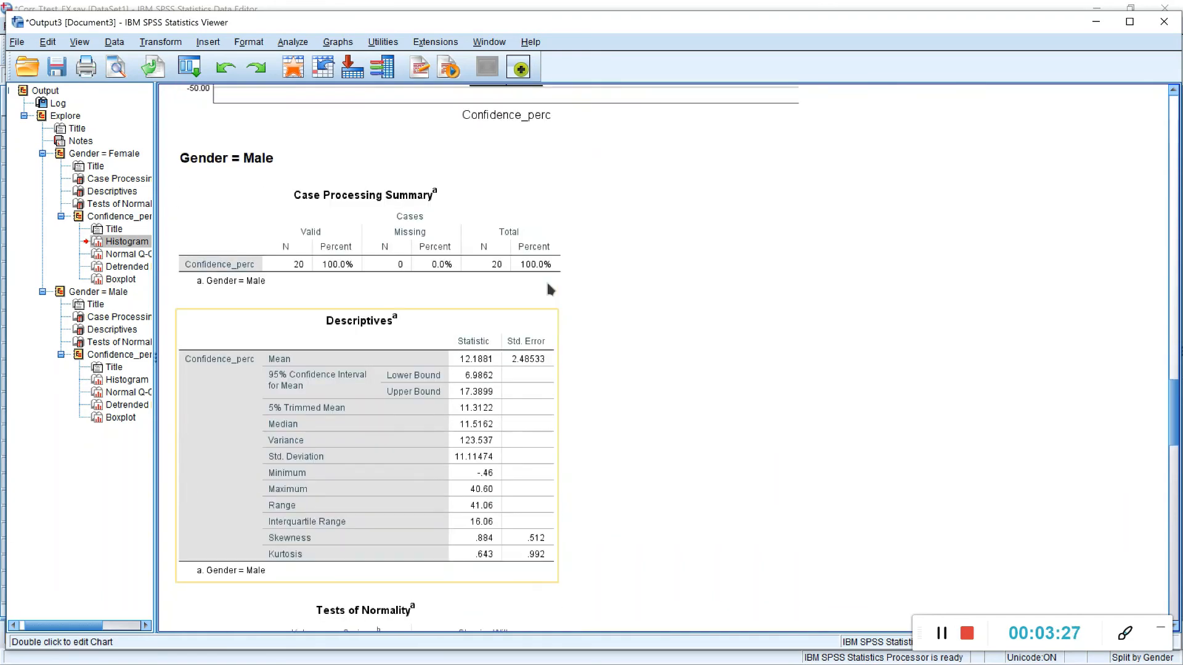
left_click(244, 162)
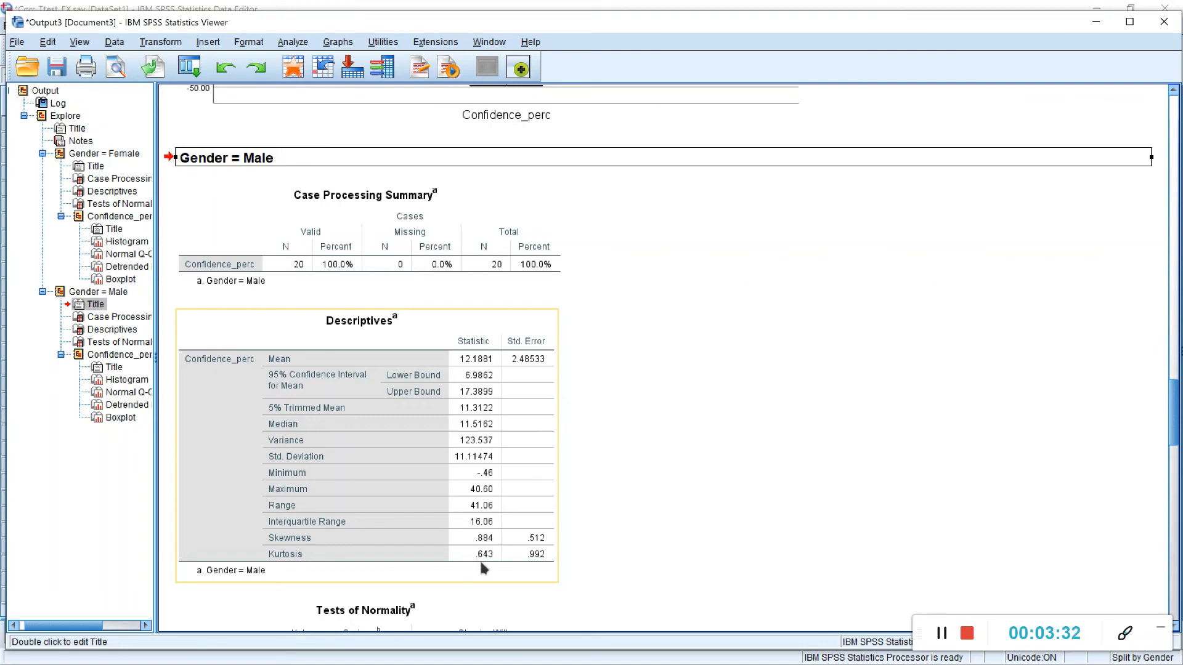
Step: Add a normal distribution curve to the male group's Confidence_perc histogram
scroll(533, 542, "down", 8)
scroll(532, 541, "down", 3)
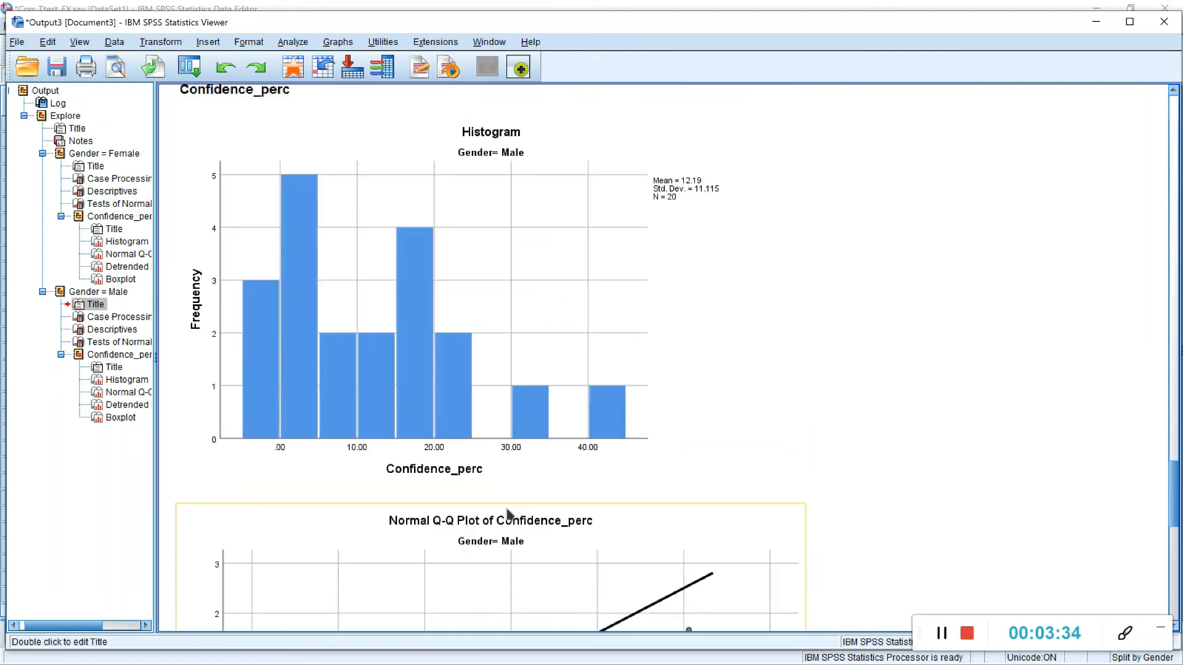
double_click(413, 307)
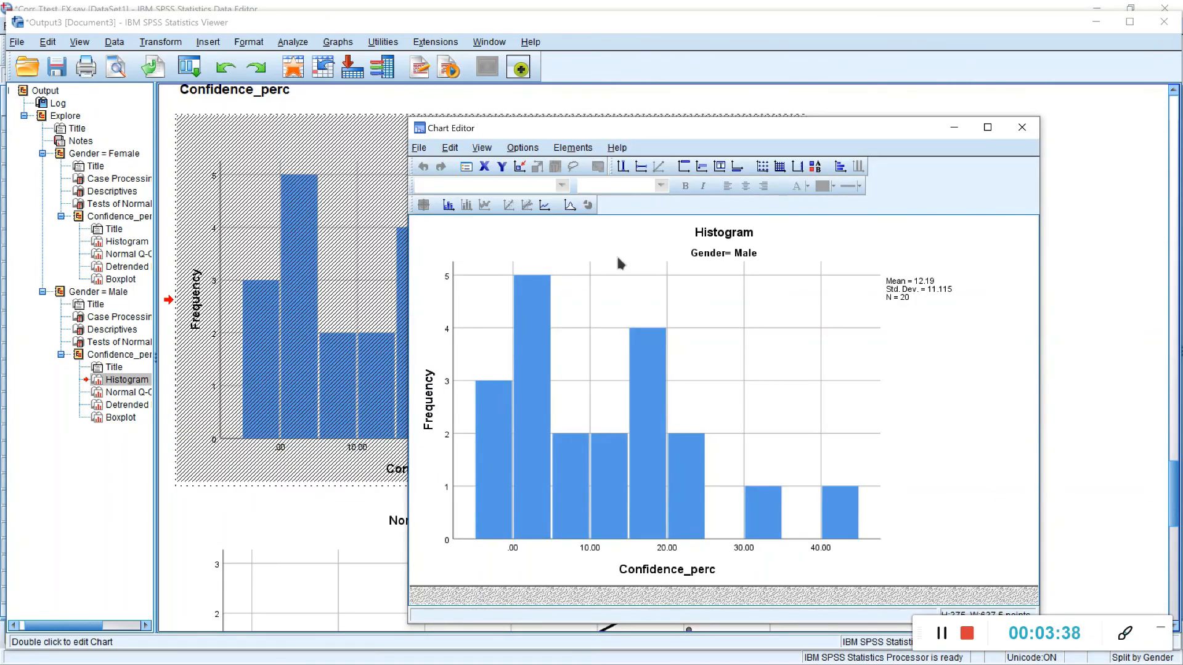
left_click(588, 206)
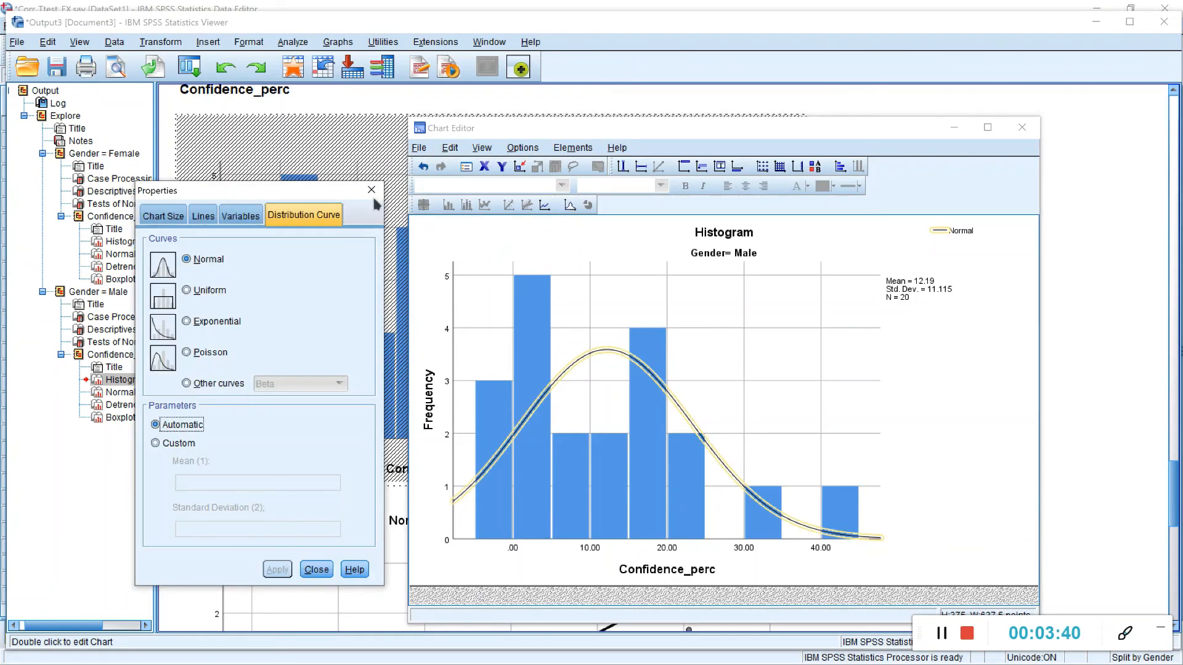
left_click(371, 190)
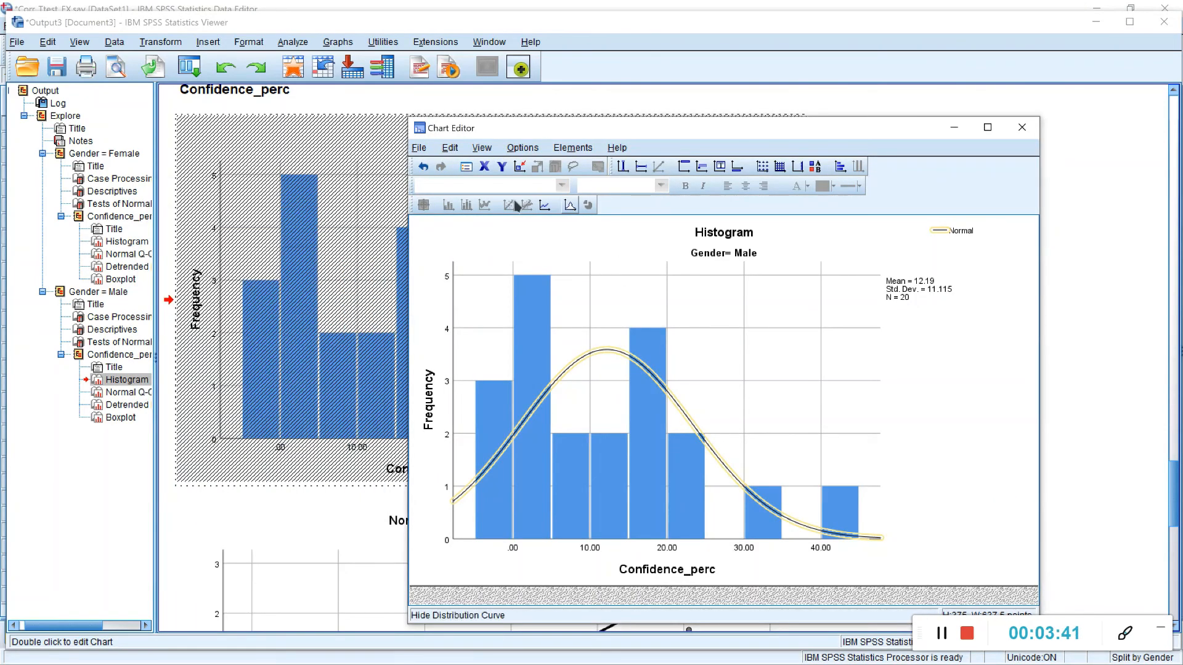
left_click(1022, 127)
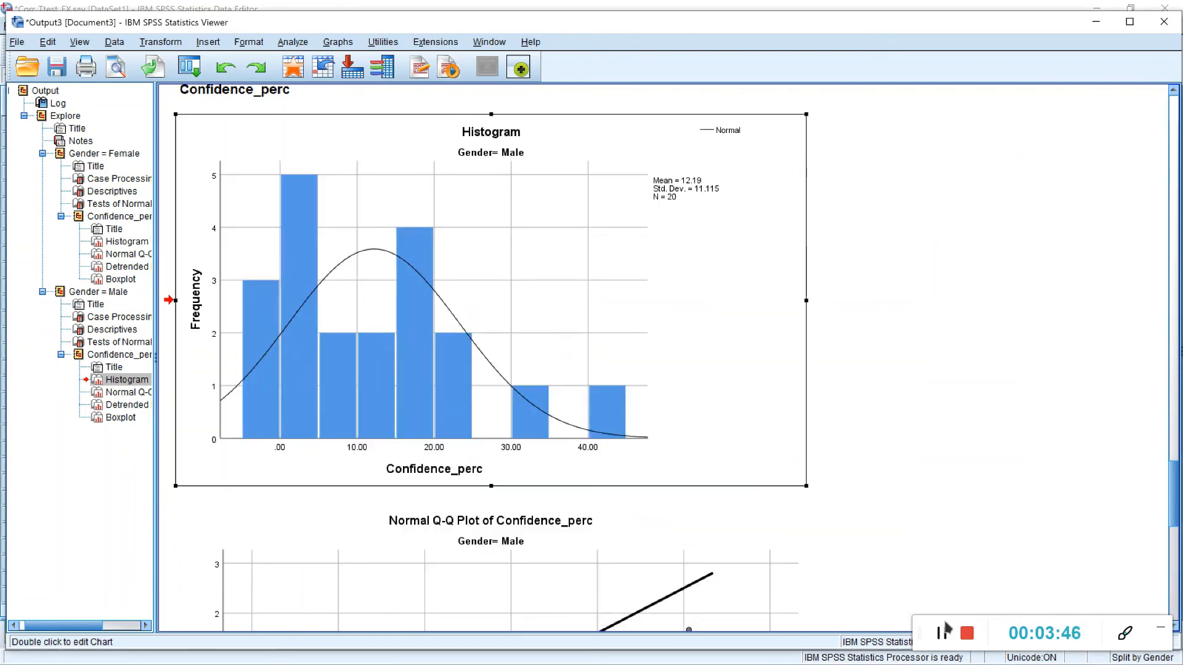
Step: Compare the Kolmogorov-Smirnov and Shapiro-Wilk normality tests and the Confidence_perc histograms of the female and male groups
scroll(943, 489, "up", 5)
left_click(411, 305)
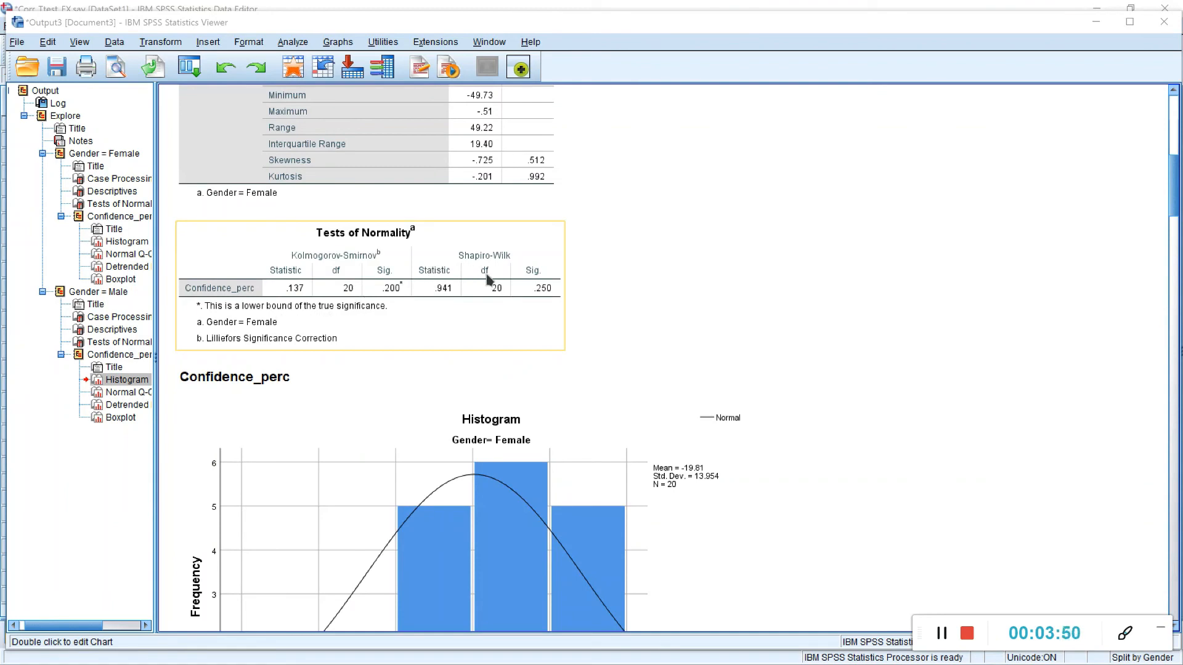
left_click(685, 412)
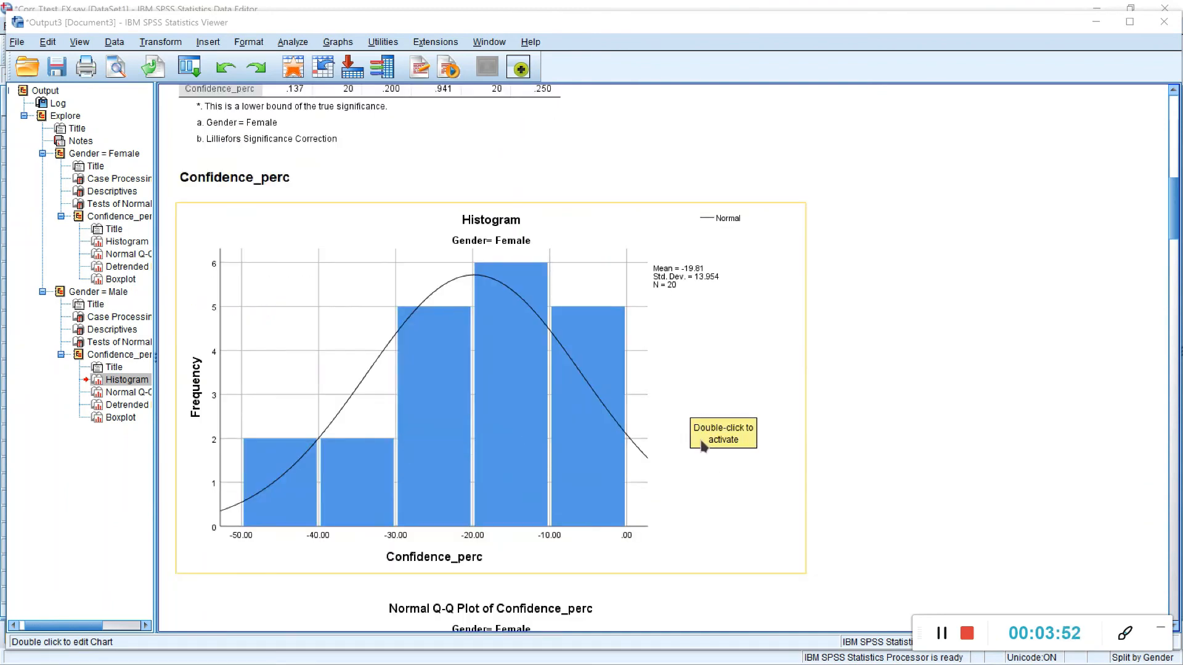
scroll(724, 493, "down", 15)
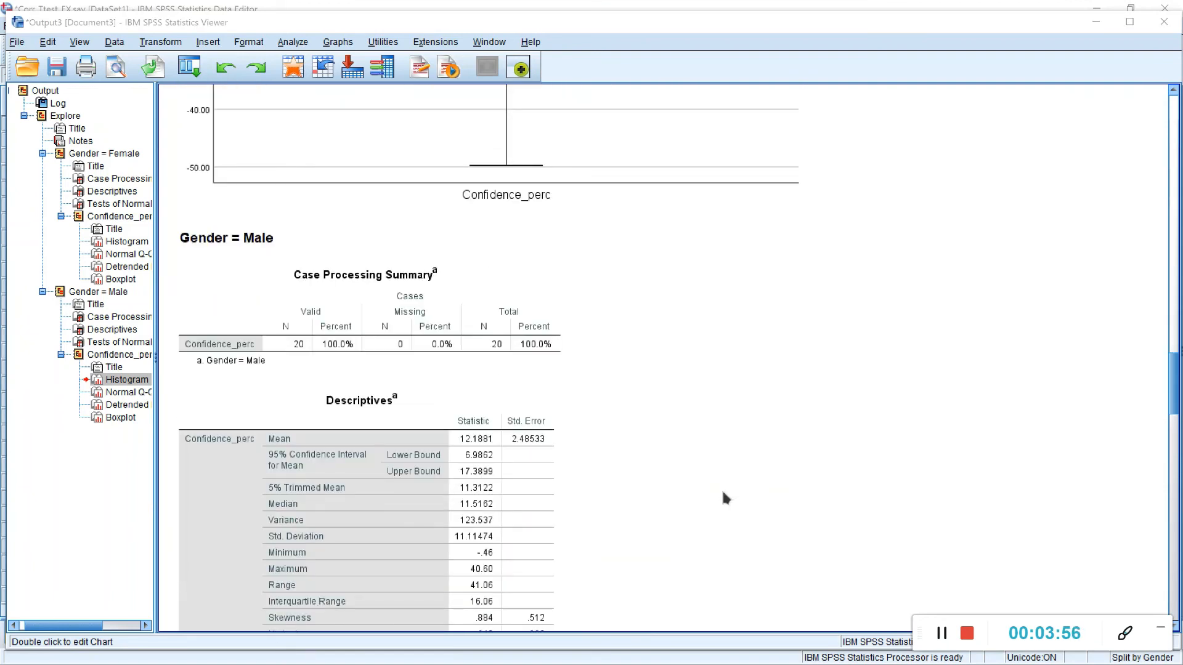
scroll(483, 363, "down", 3)
scroll(489, 370, "down", 5)
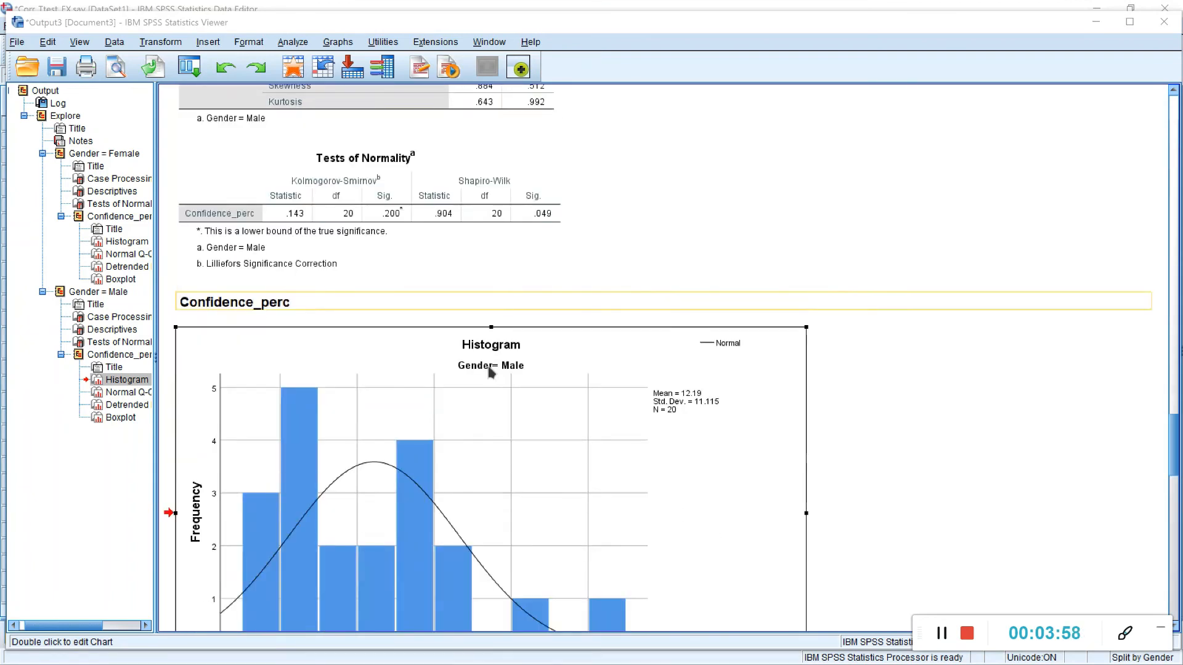
left_click(475, 251)
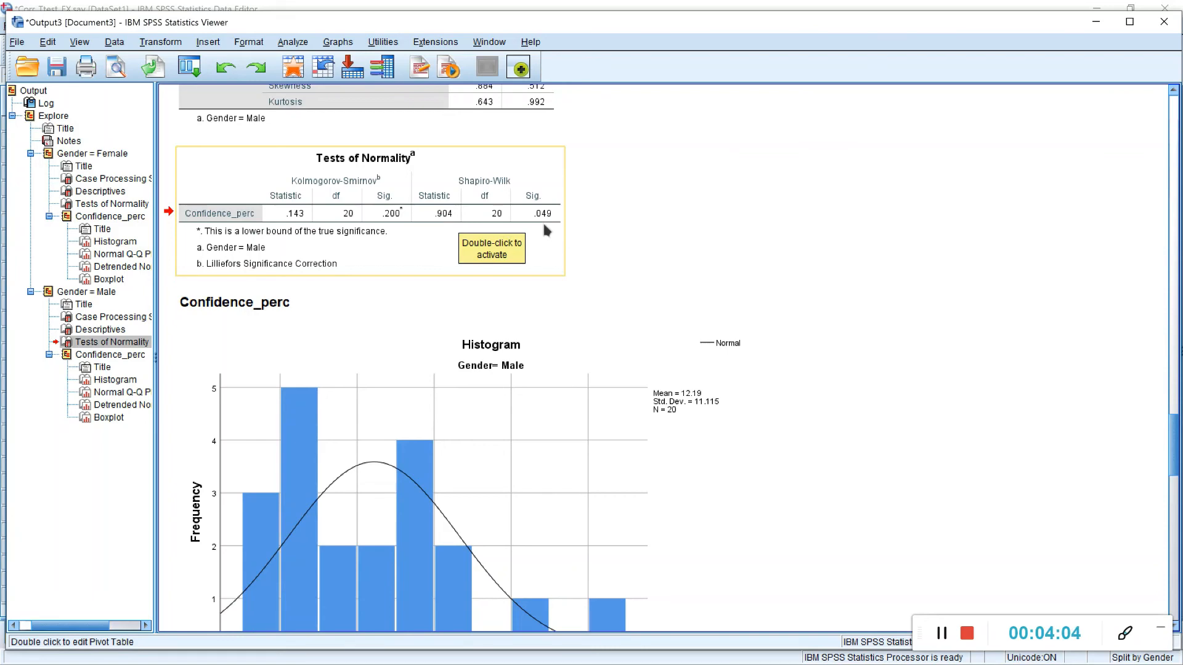
scroll(504, 378, "down", 3)
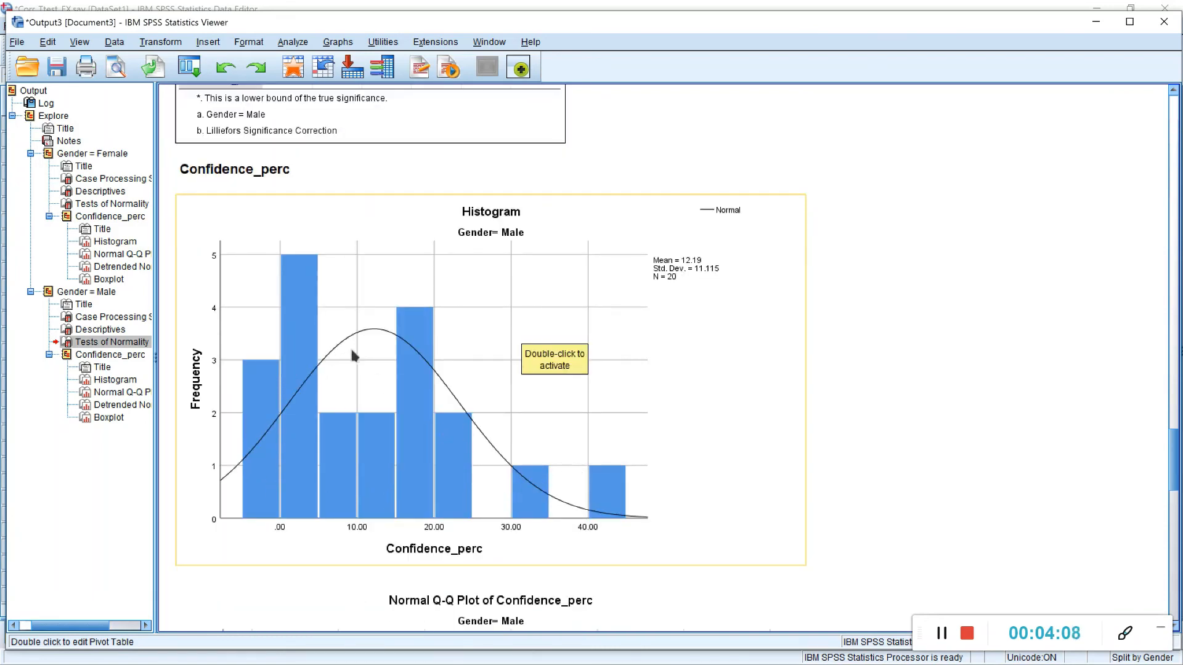
scroll(577, 479, "up", 5)
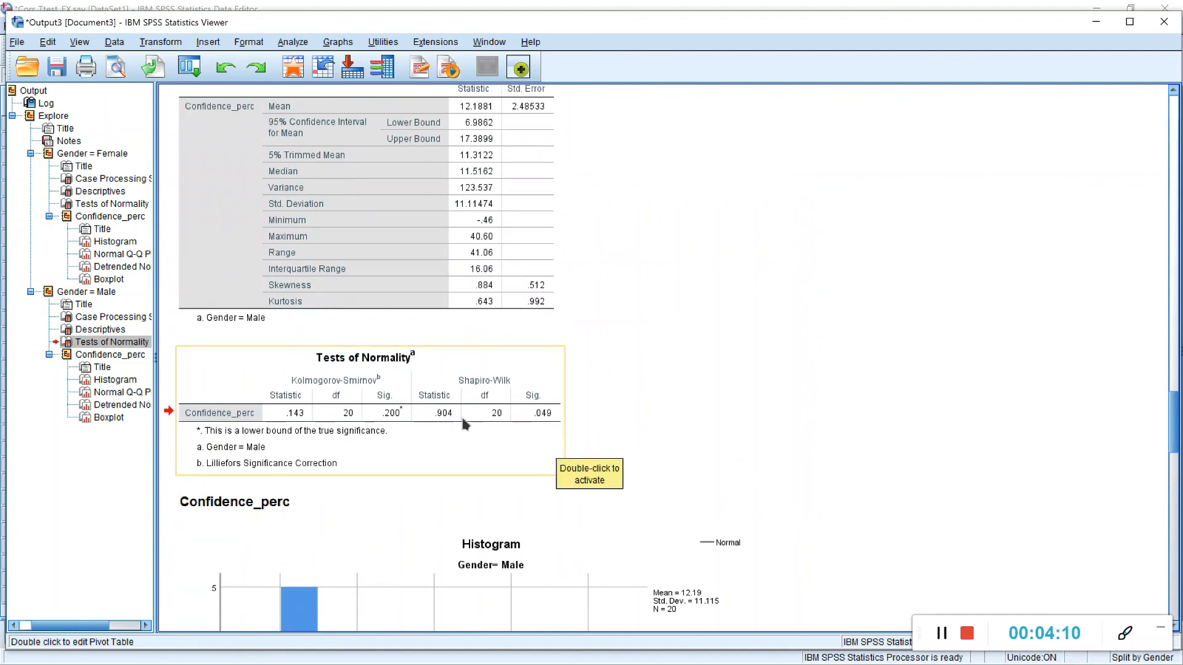
scroll(629, 442, "down", 6)
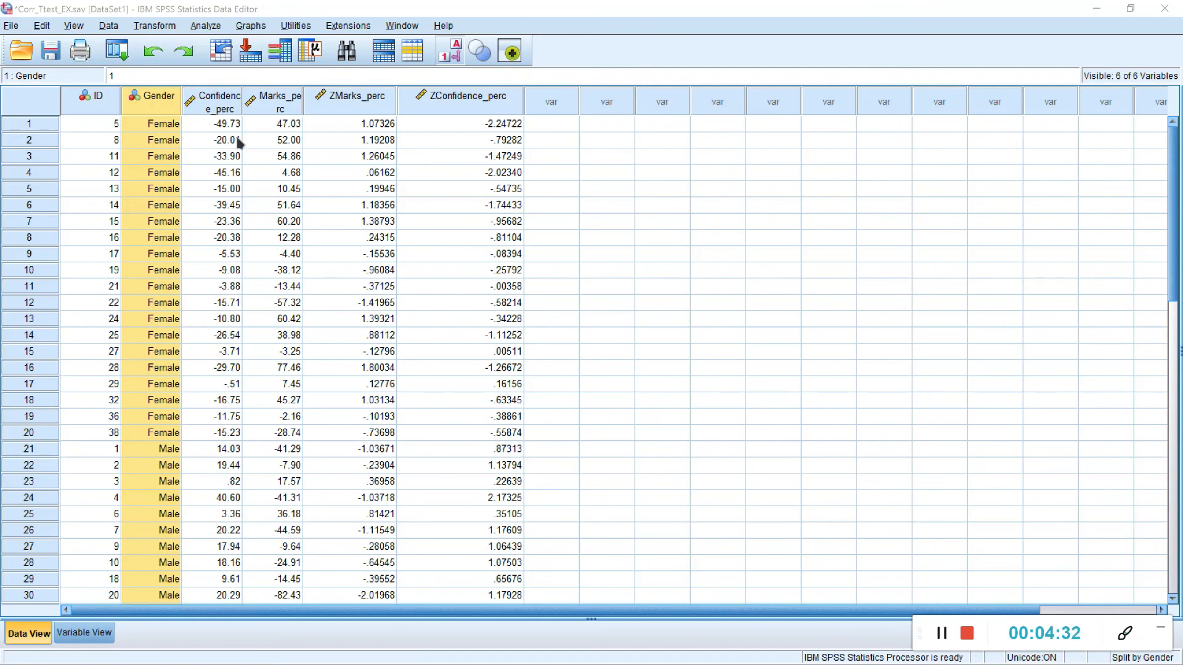
left_click(211, 31)
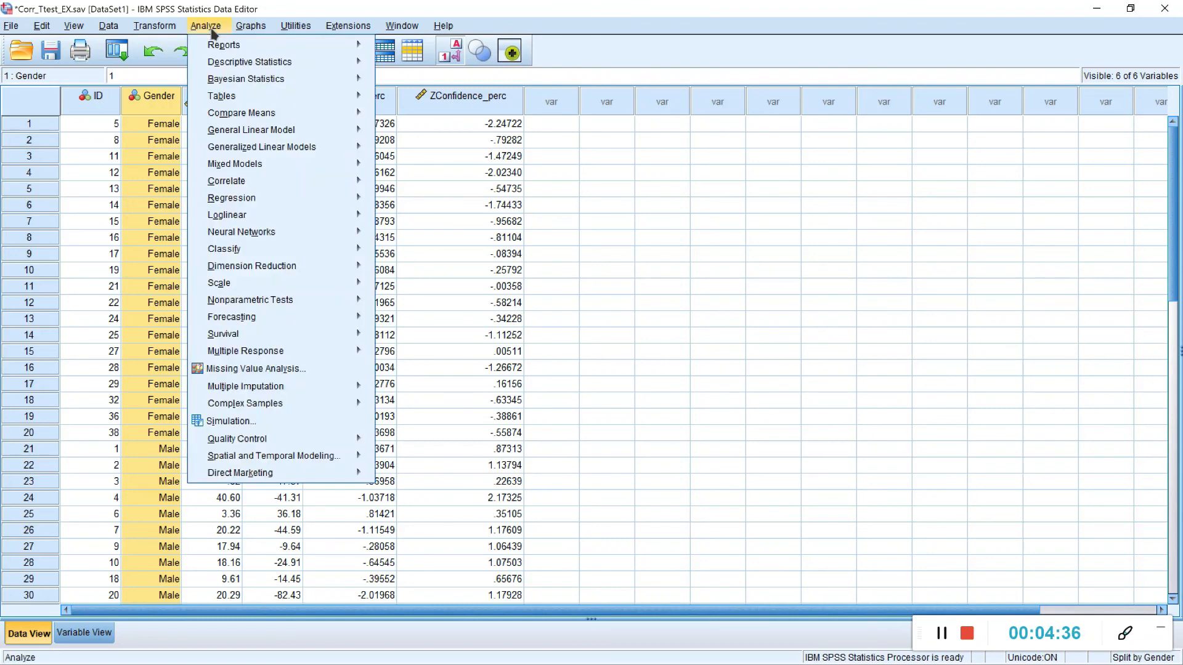
mouse_move(291, 204)
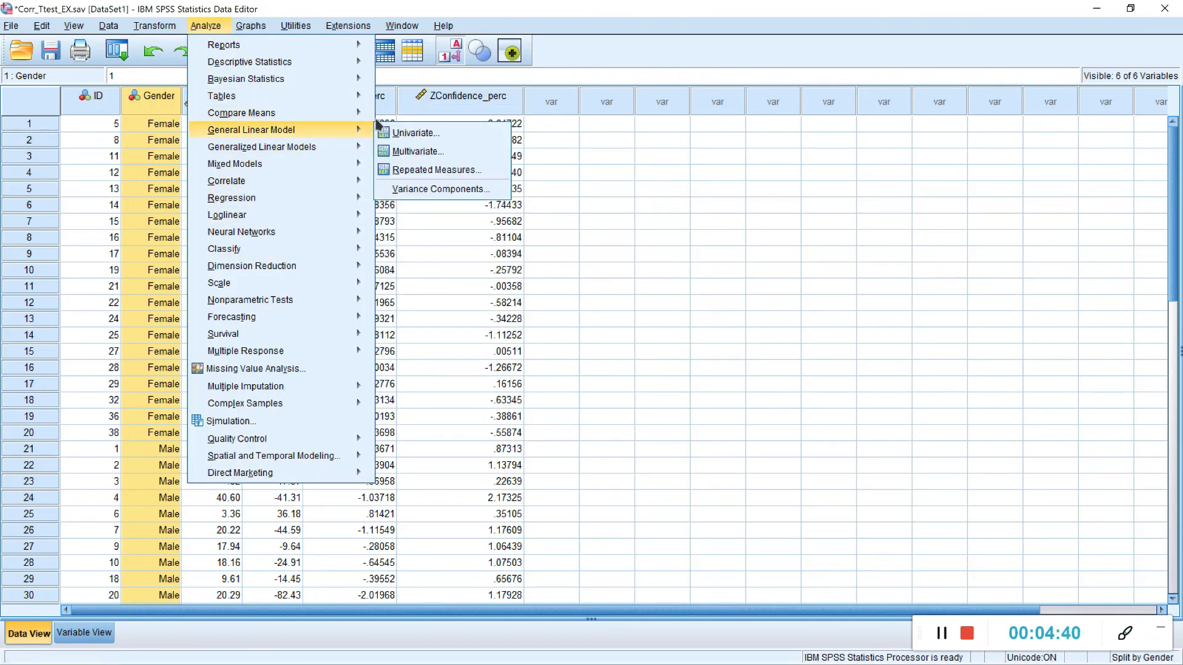
mouse_move(265, 113)
left_click(424, 153)
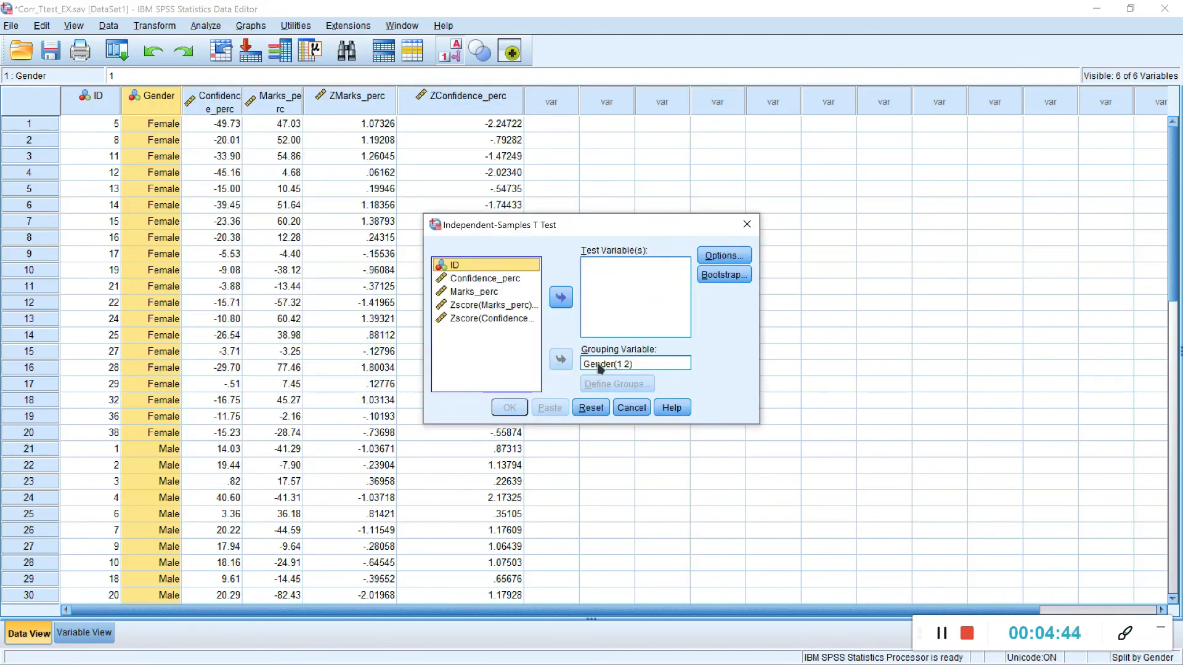
left_click(602, 409)
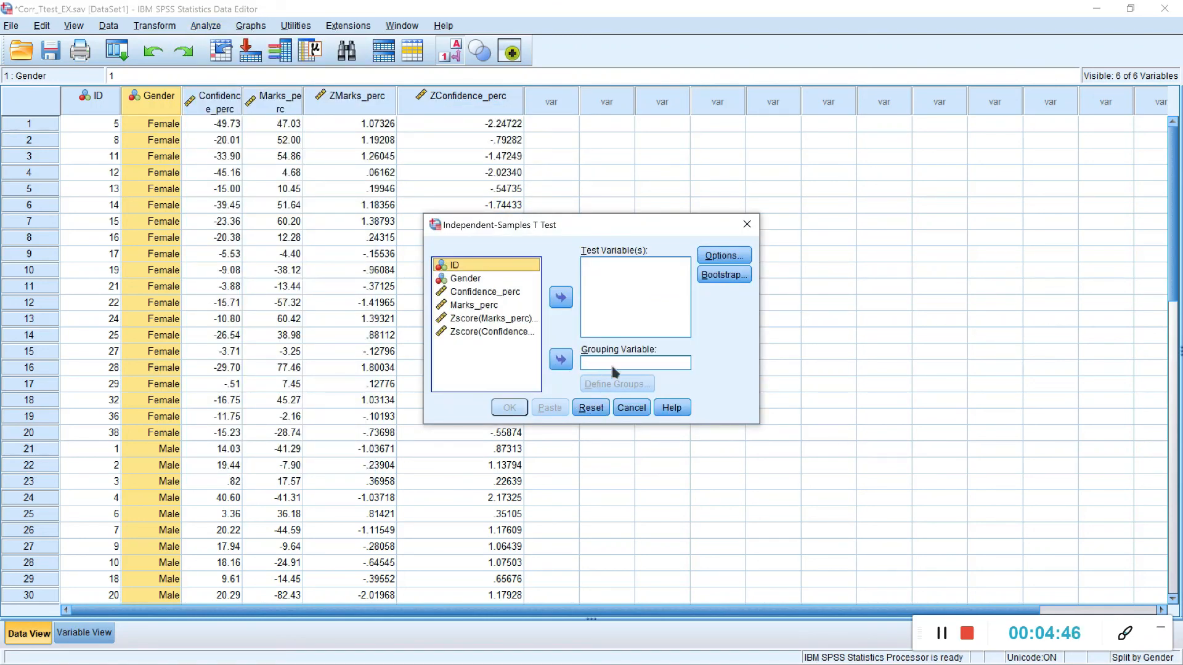
left_click(626, 408)
Step: Turn off the file split by Gender so that all cases are analyzed without creating groups
left_click(108, 26)
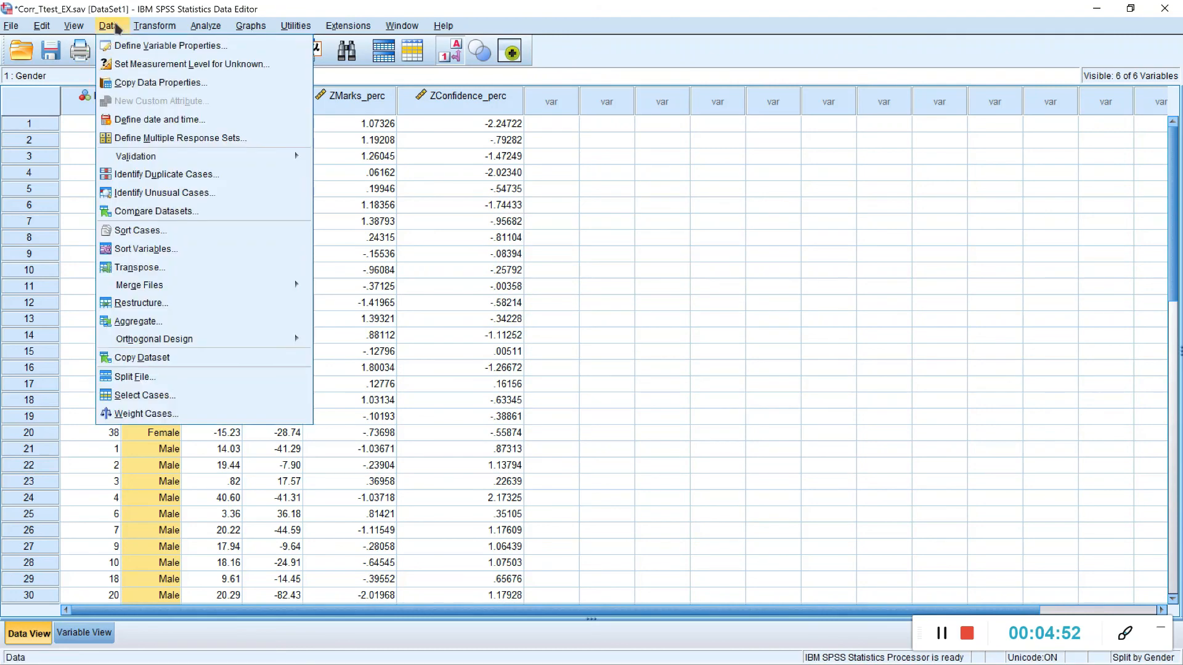
left_click(134, 376)
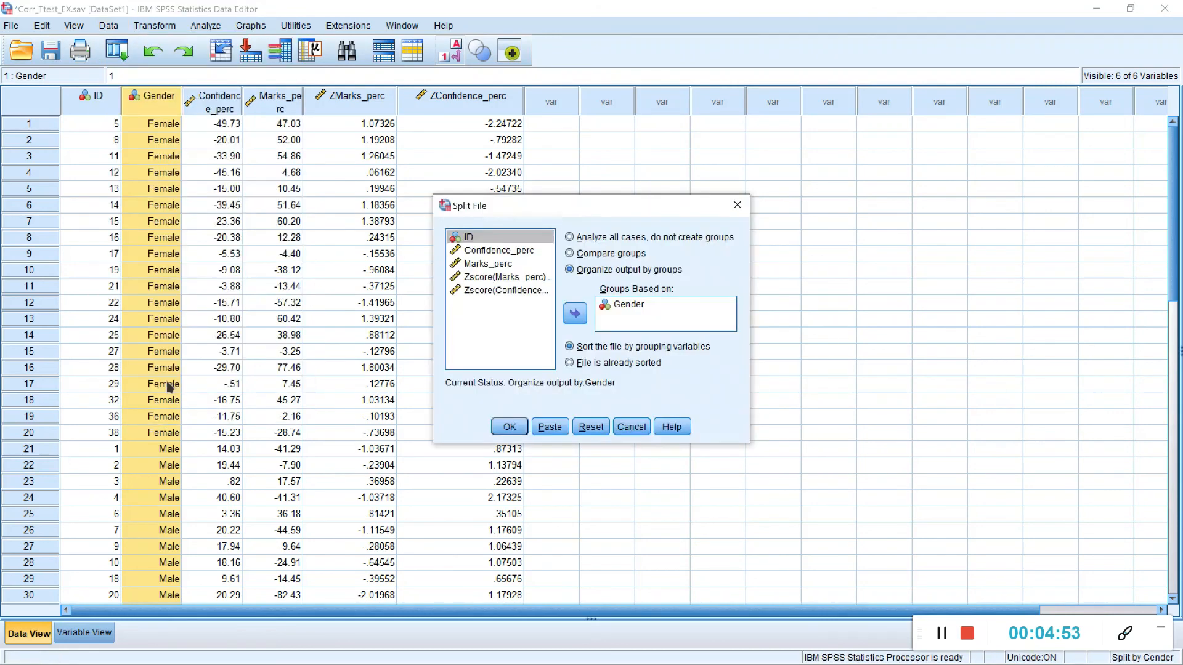
left_click(579, 240)
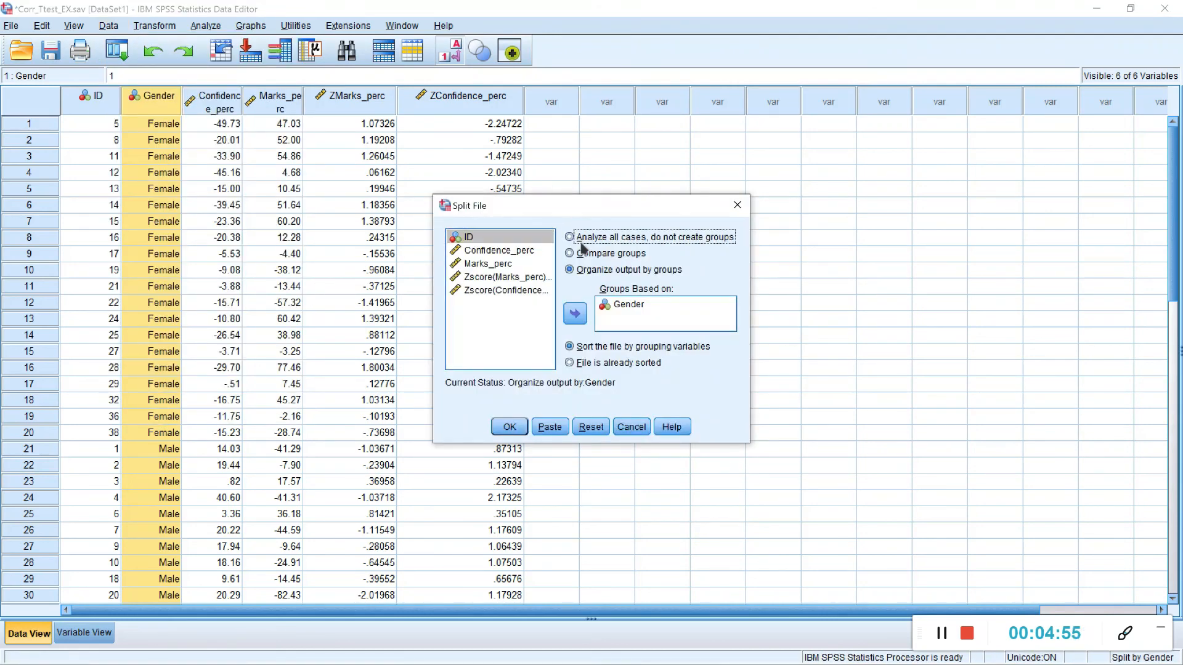
left_click(520, 427)
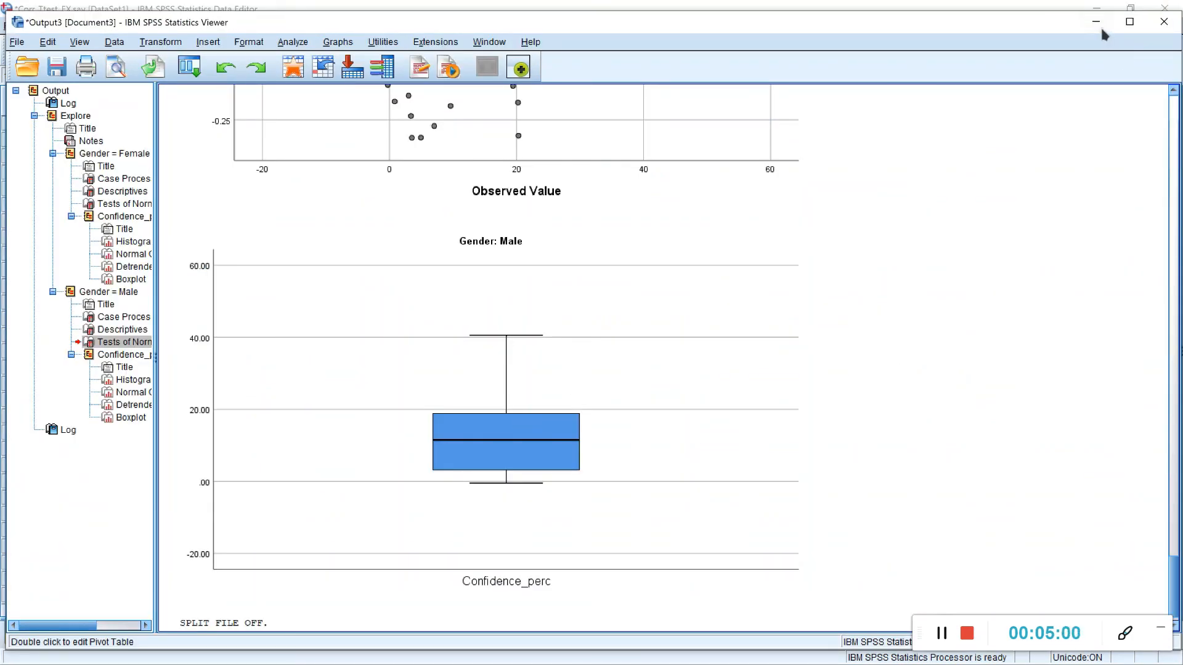
scroll(857, 190, "down", 2)
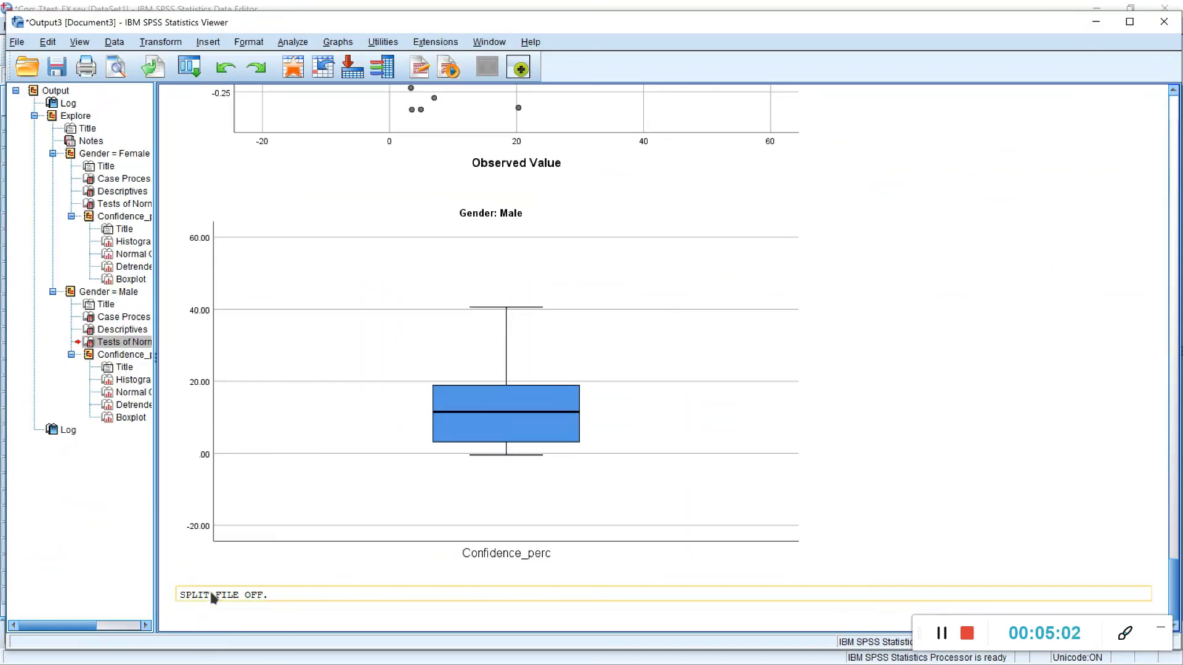
left_click(213, 598)
left_click(1094, 22)
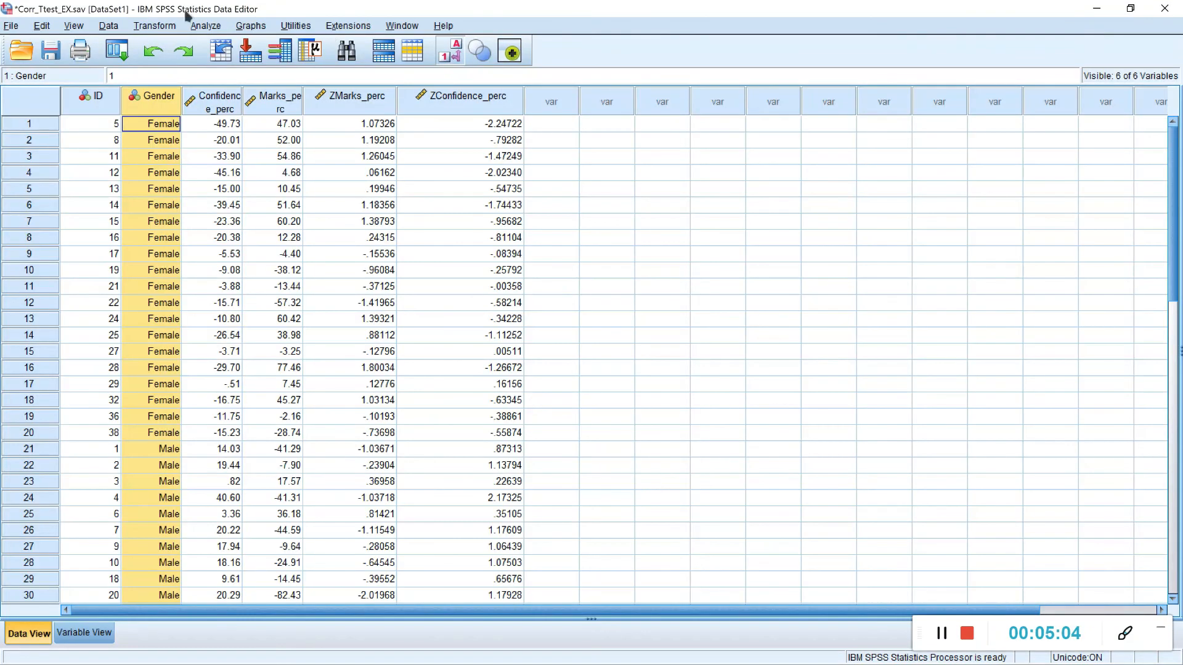
Step: Set up an Independent-Samples T Test with Gender as the grouping variable, defining Group 1 as 1 and Group 2 as 2
left_click(207, 26)
mouse_move(323, 115)
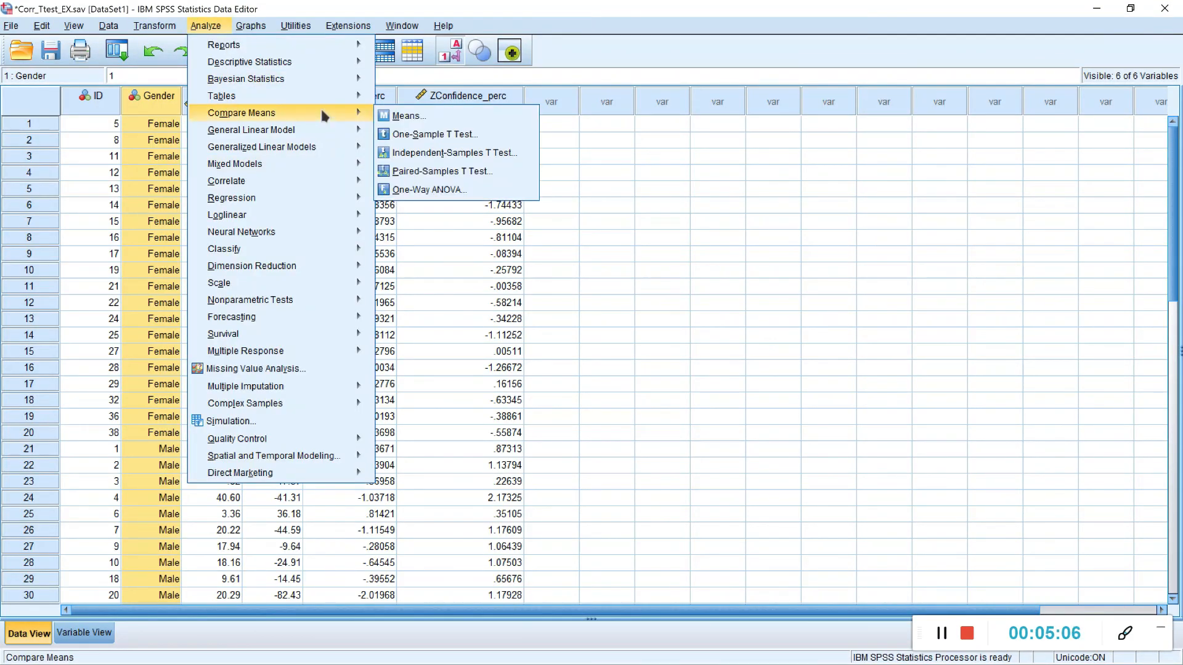
left_click(431, 154)
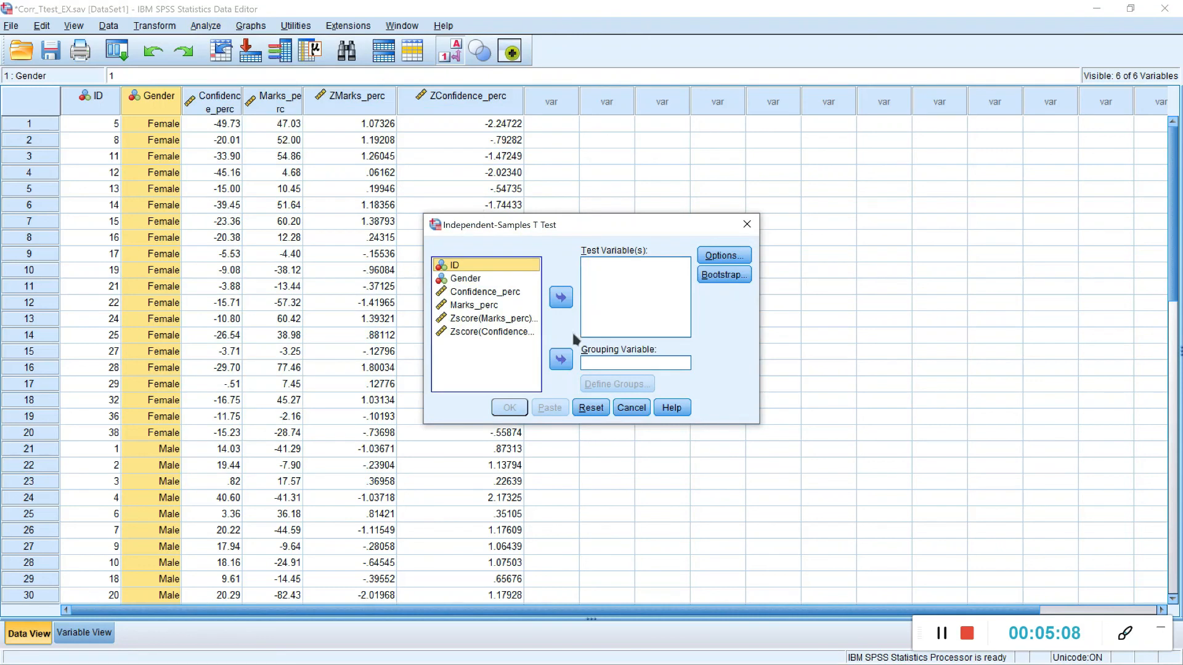
left_click(485, 282)
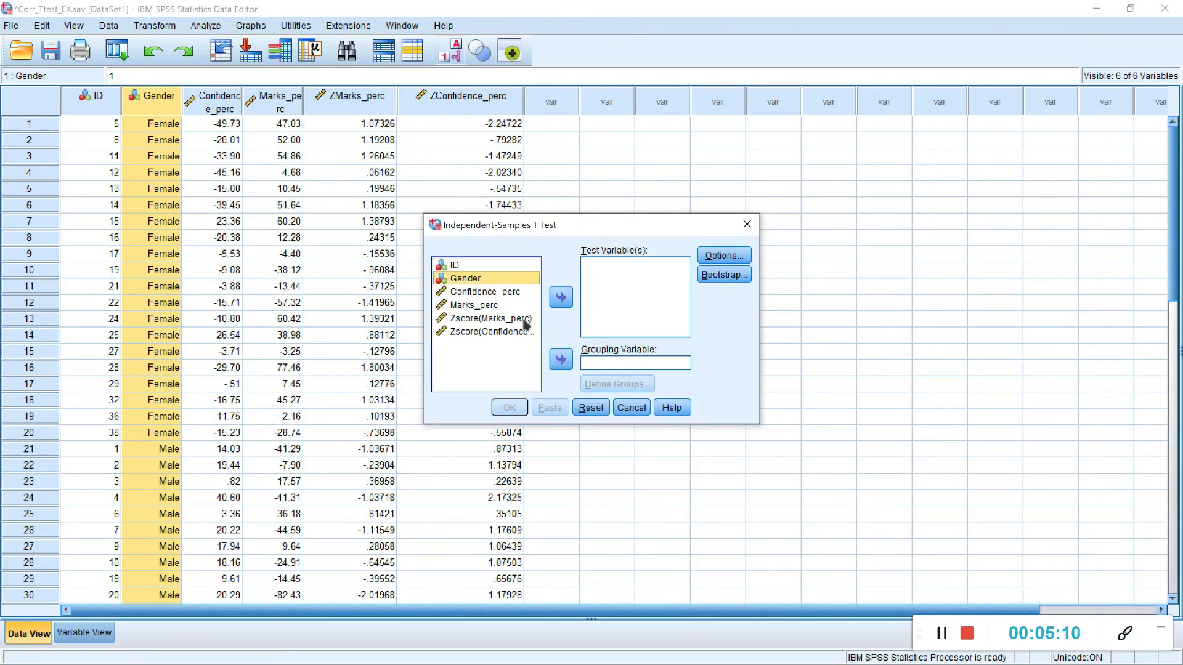
left_click(560, 359)
left_click(617, 385)
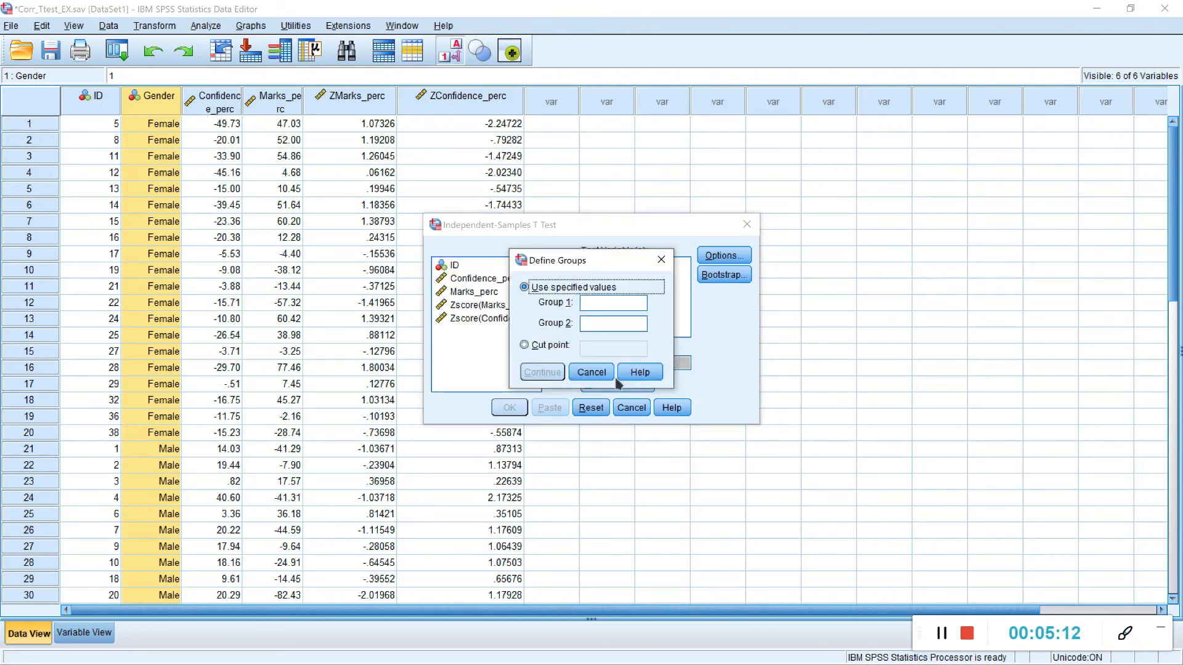
left_click(598, 303)
type("1")
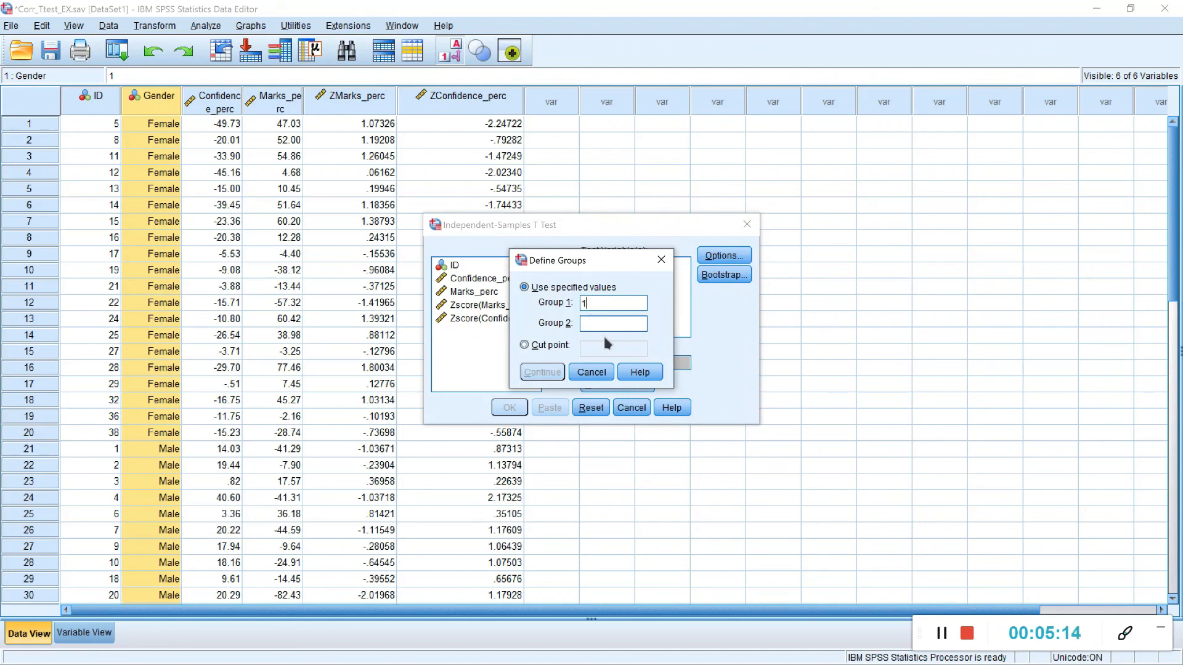
key("Tab")
type("2")
left_click(541, 372)
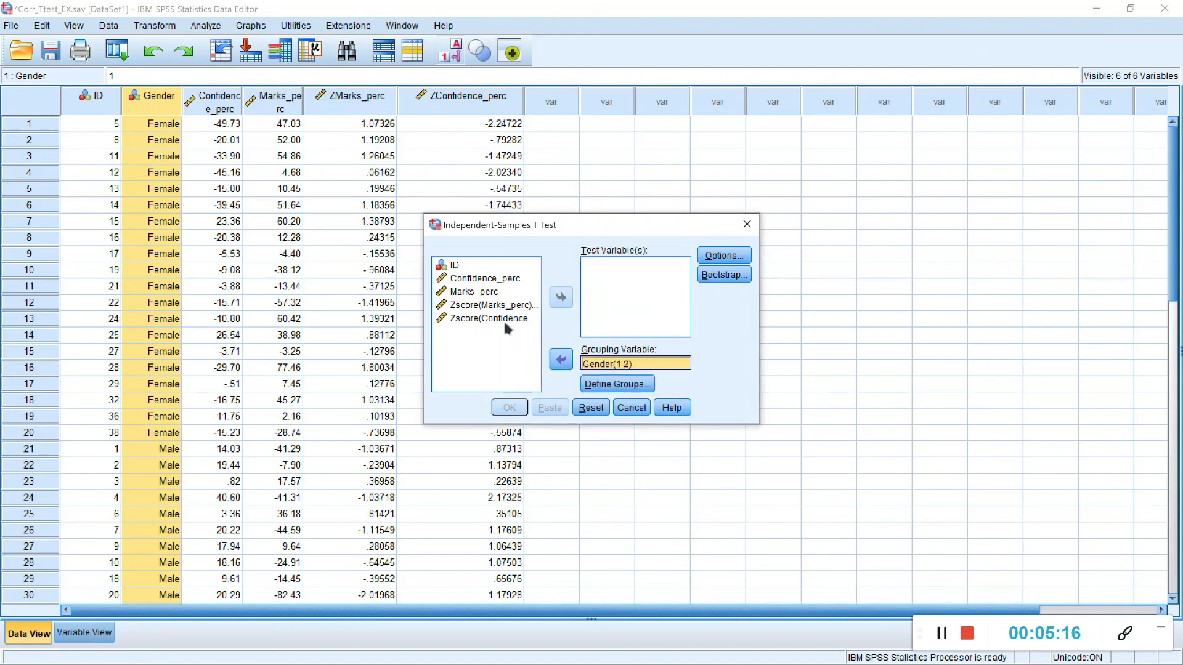
Step: Add Confidence_perc as the test variable and enable bootstrapping with bias corrected accelerated (BCa) confidence intervals
left_click(493, 279)
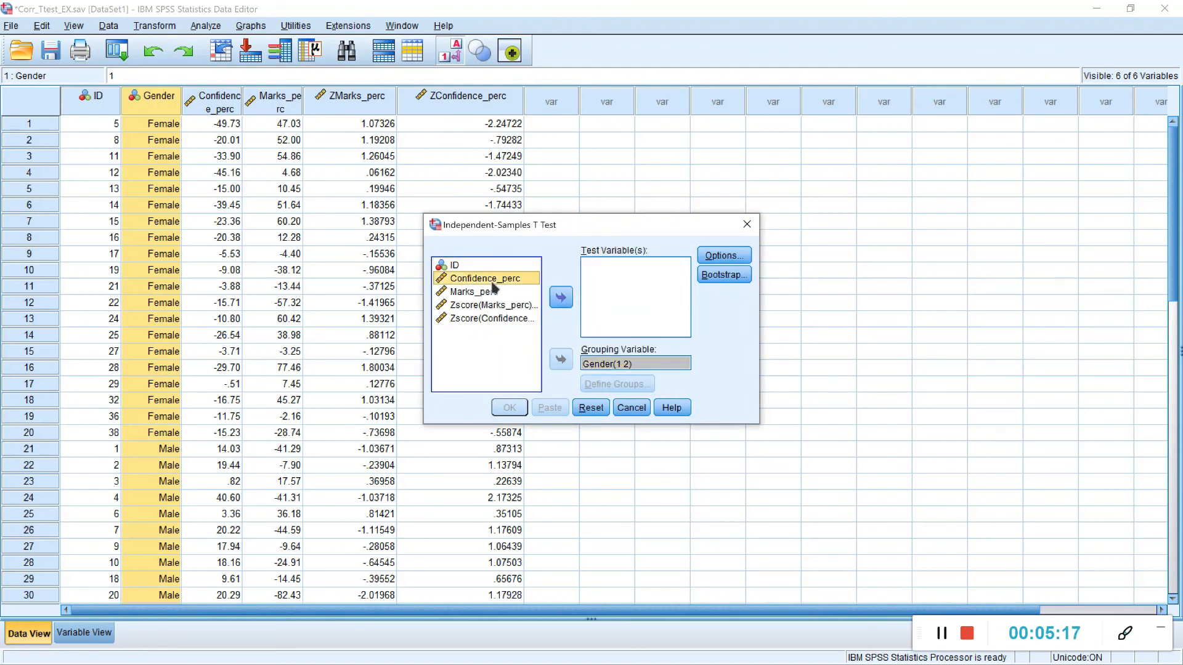
left_click(560, 300)
left_click(706, 276)
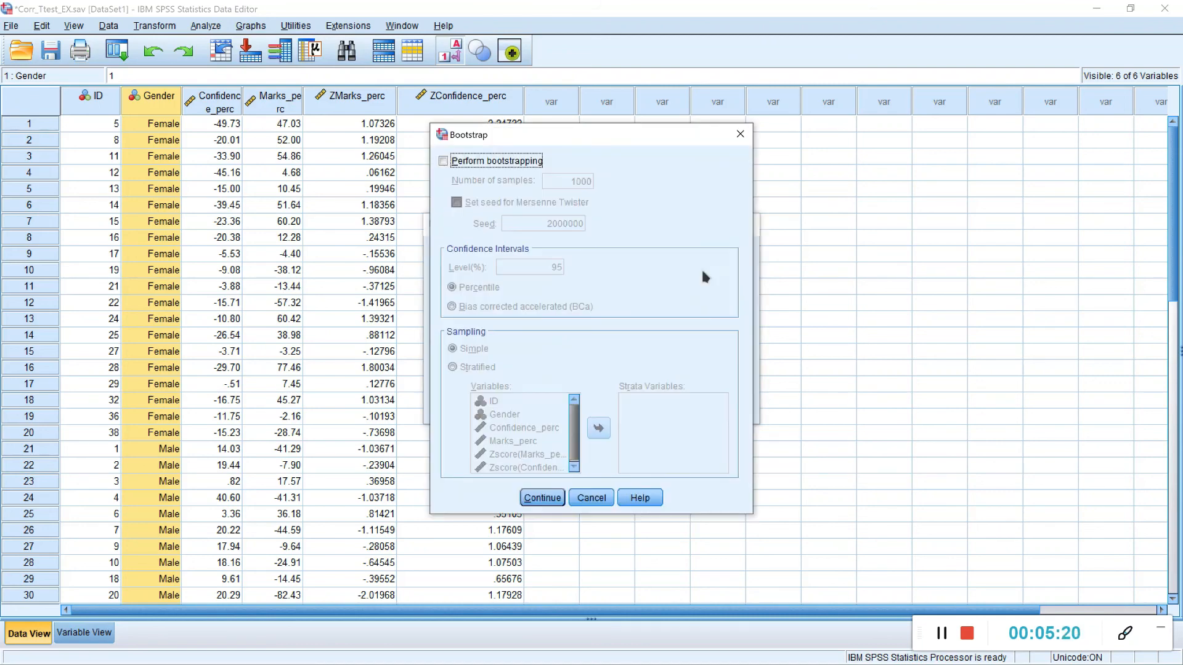
left_click(443, 161)
left_click(493, 307)
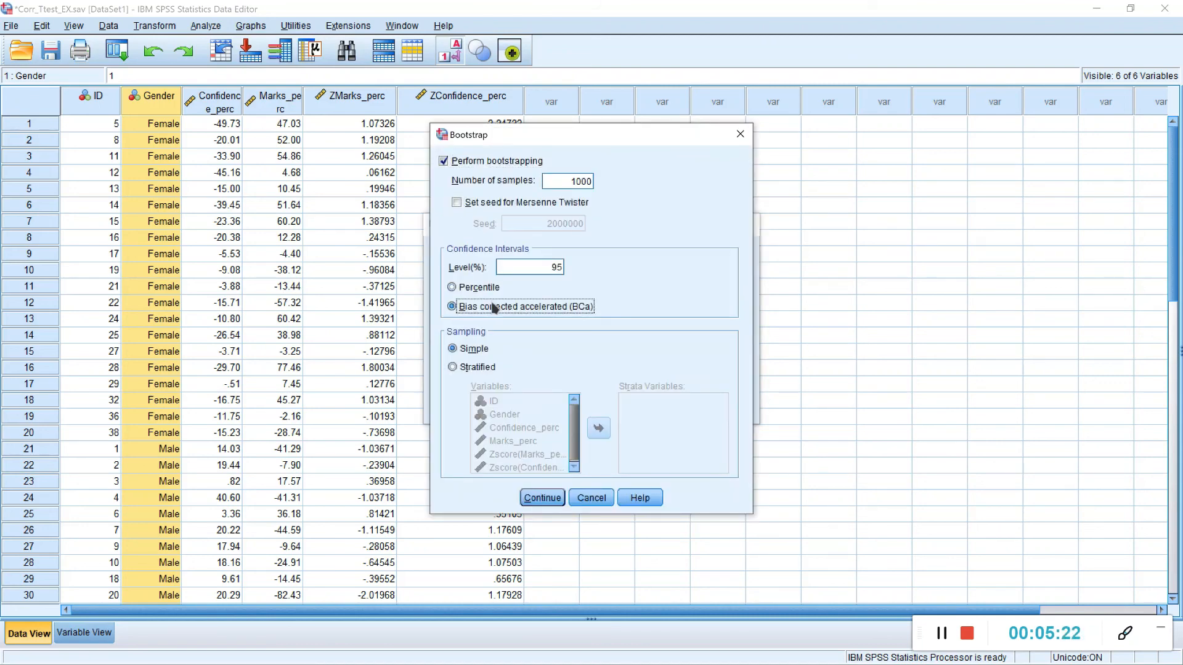
left_click(543, 498)
Step: Accept the t-test options with a 95% confidence interval and analysis-by-analysis exclusion, and run the test
left_click(724, 255)
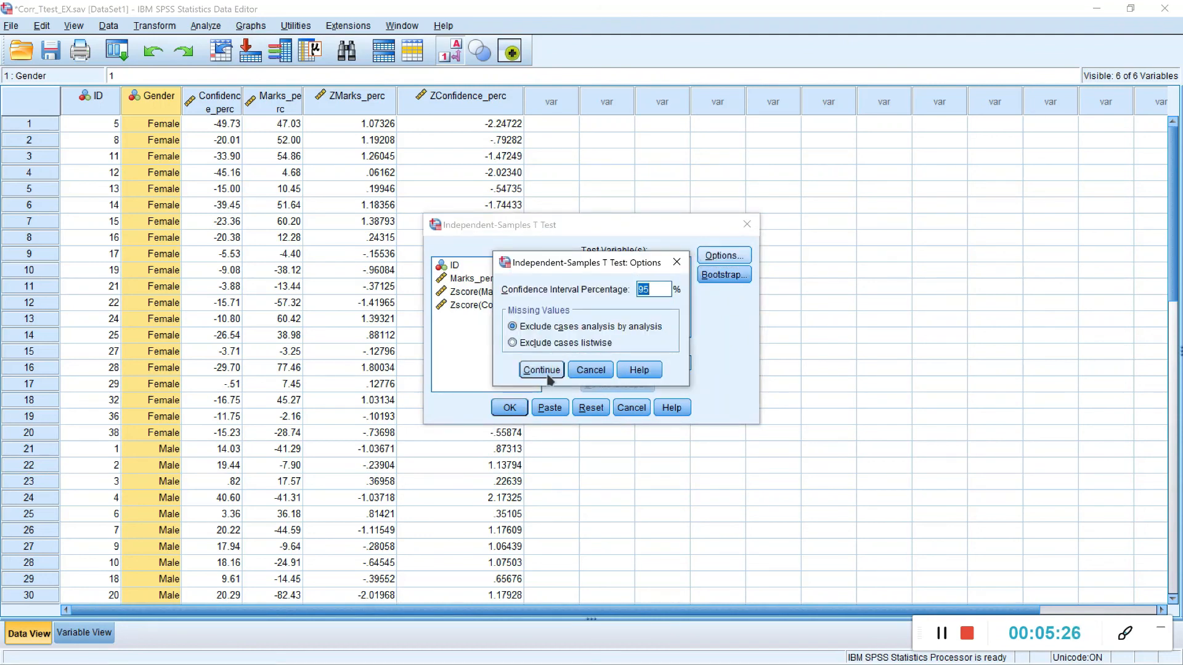
left_click(540, 369)
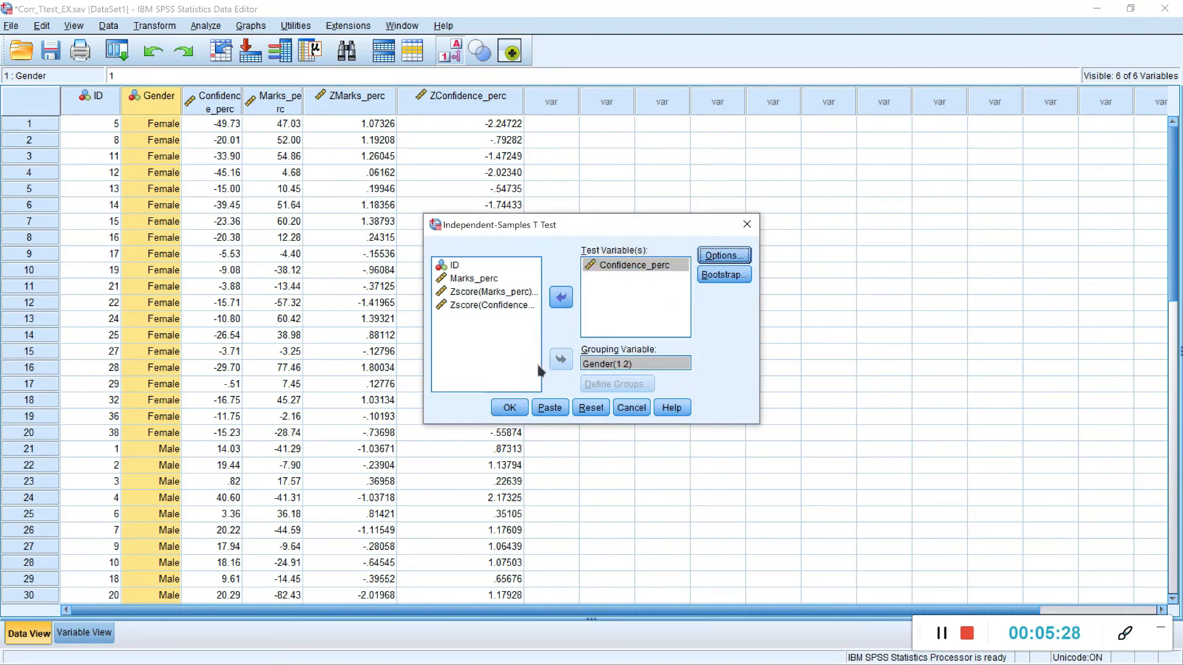
left_click(509, 409)
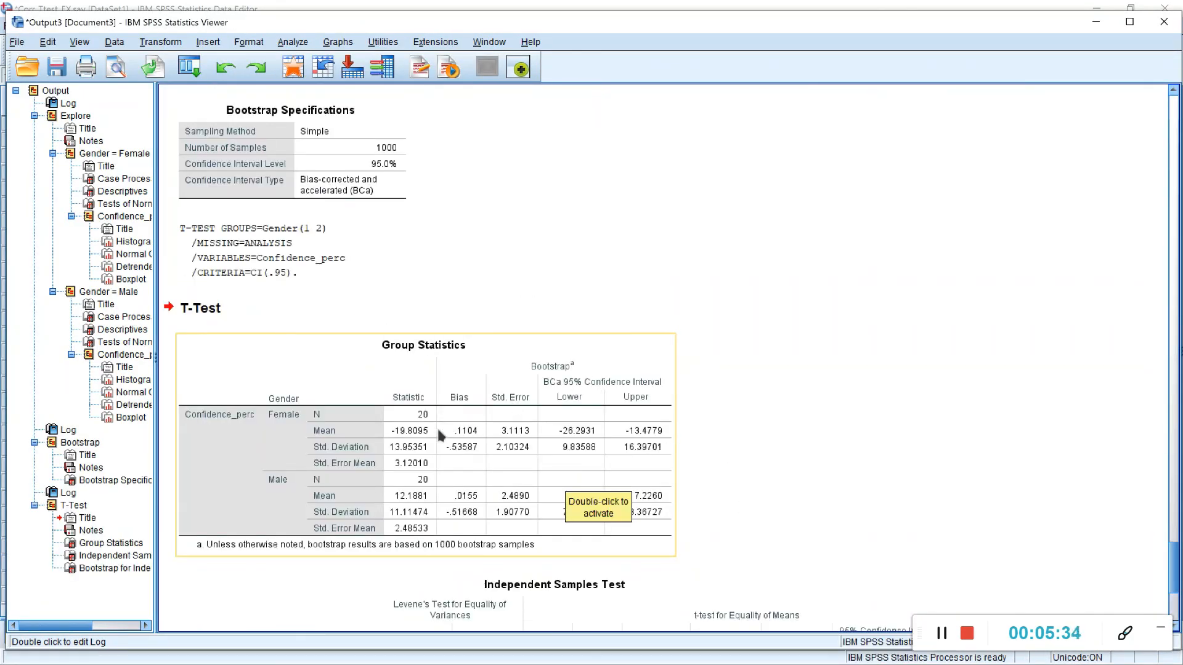
Step: Examine the Group Statistics, Independent Samples Test and bootstrap tables for Confidence_perc, including Levene's test and the mean difference, and return to the data
scroll(529, 395, "down", 2)
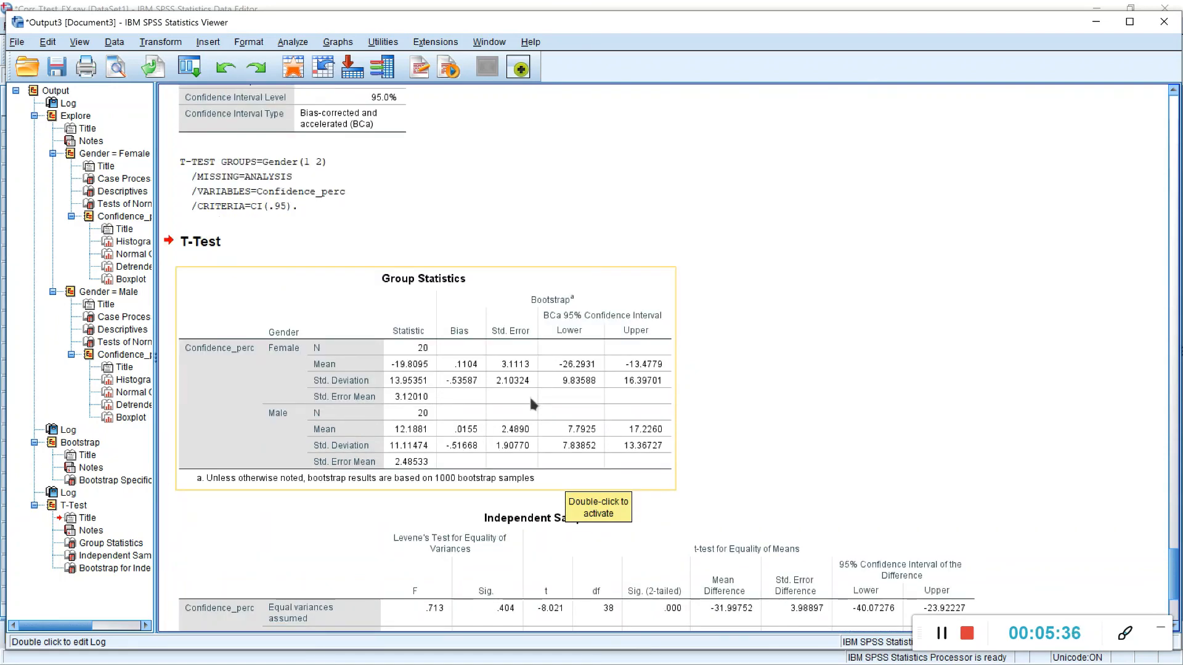
scroll(530, 399, "up", 2)
left_click(361, 472)
scroll(361, 472, "down", 2)
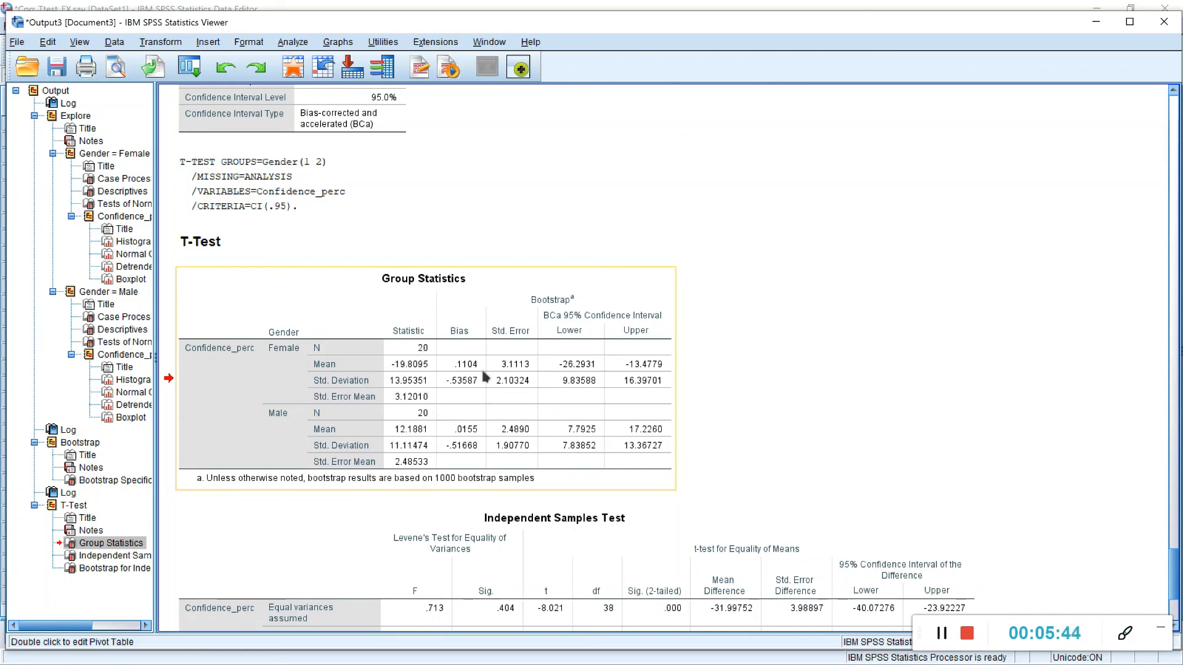
scroll(430, 458, "down", 3)
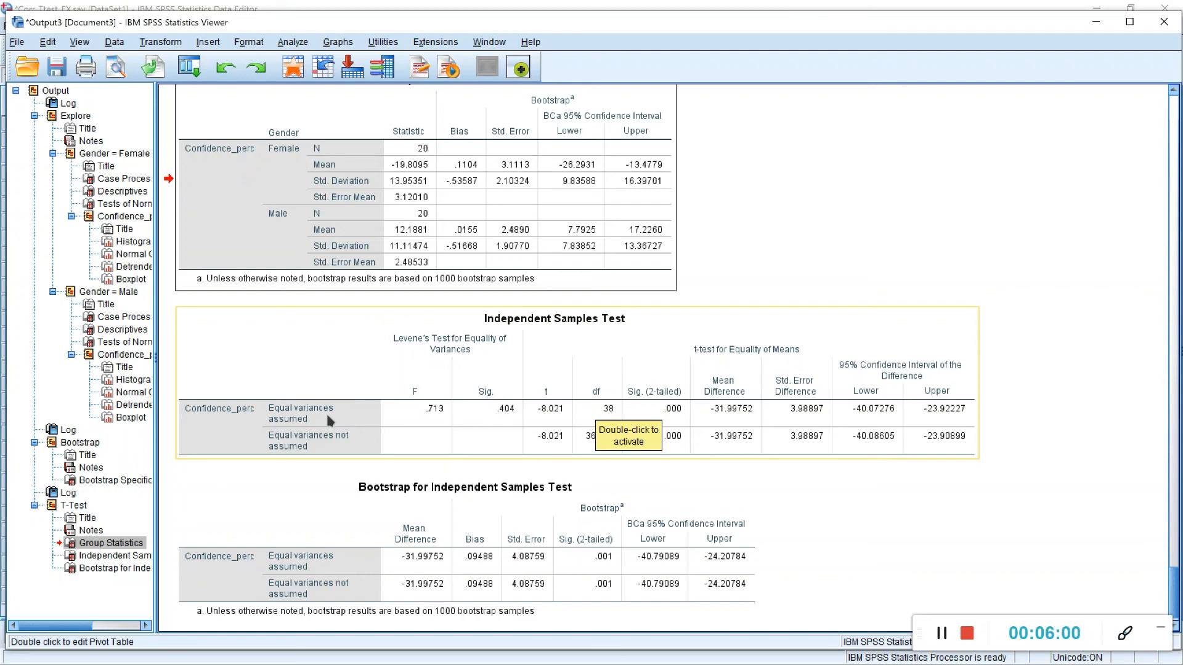
scroll(364, 411, "down", 1)
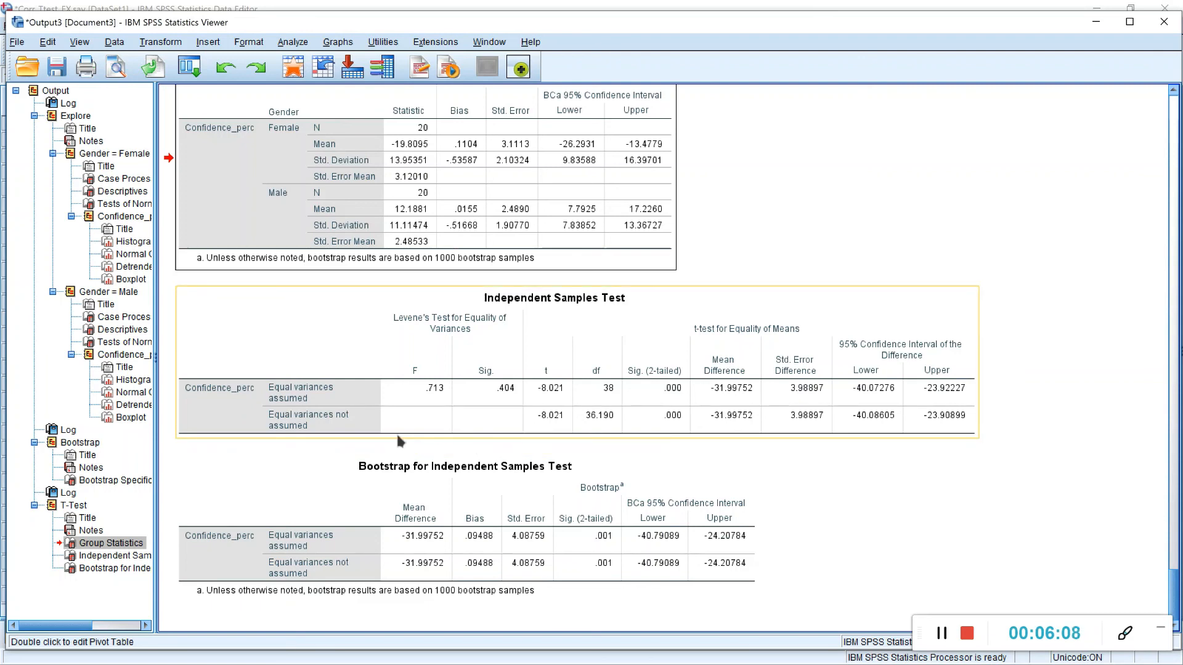
left_click(278, 419)
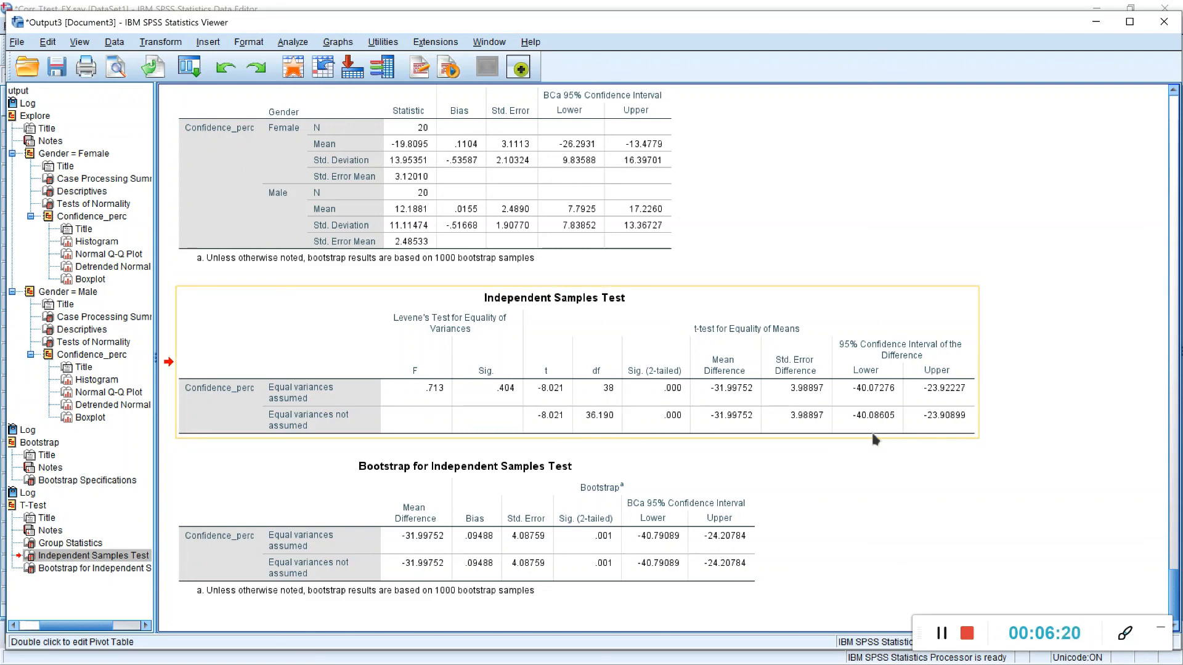
left_click(944, 638)
left_click(674, 540)
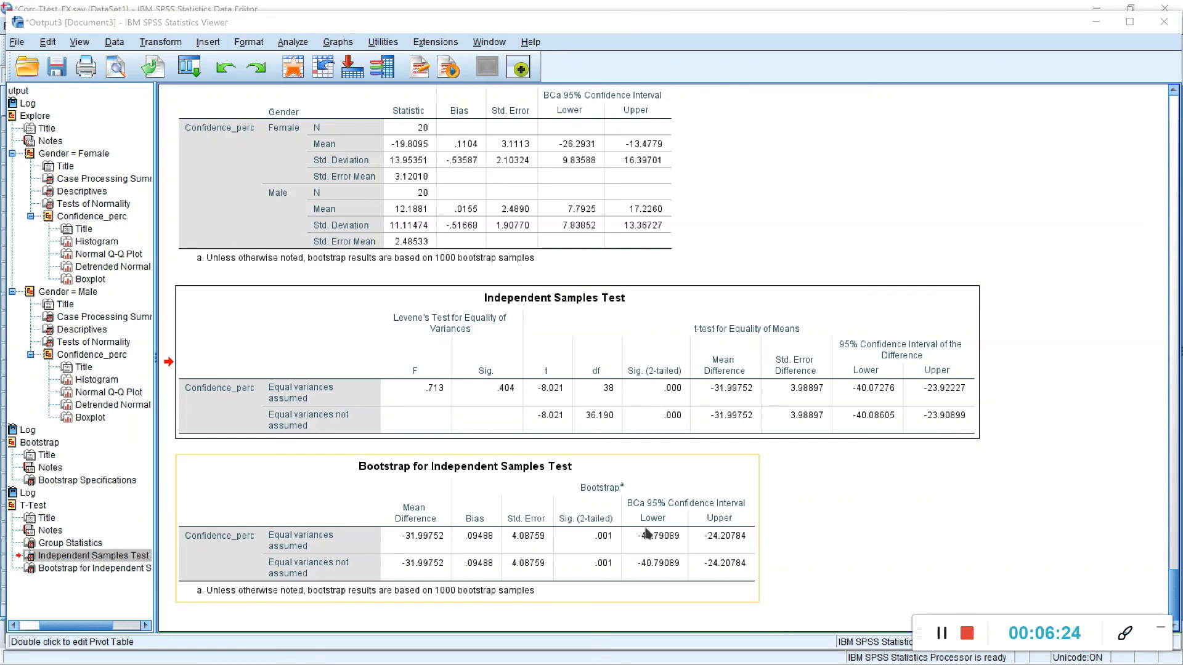
left_click(631, 431)
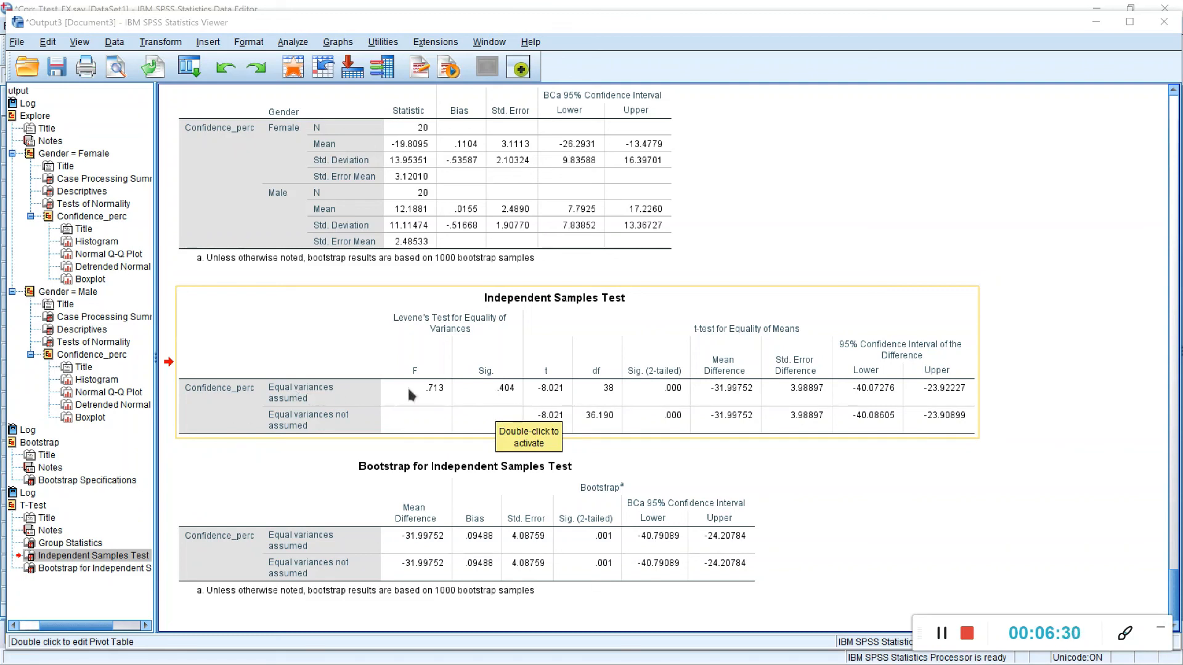
double_click(763, 371)
left_click(993, 368)
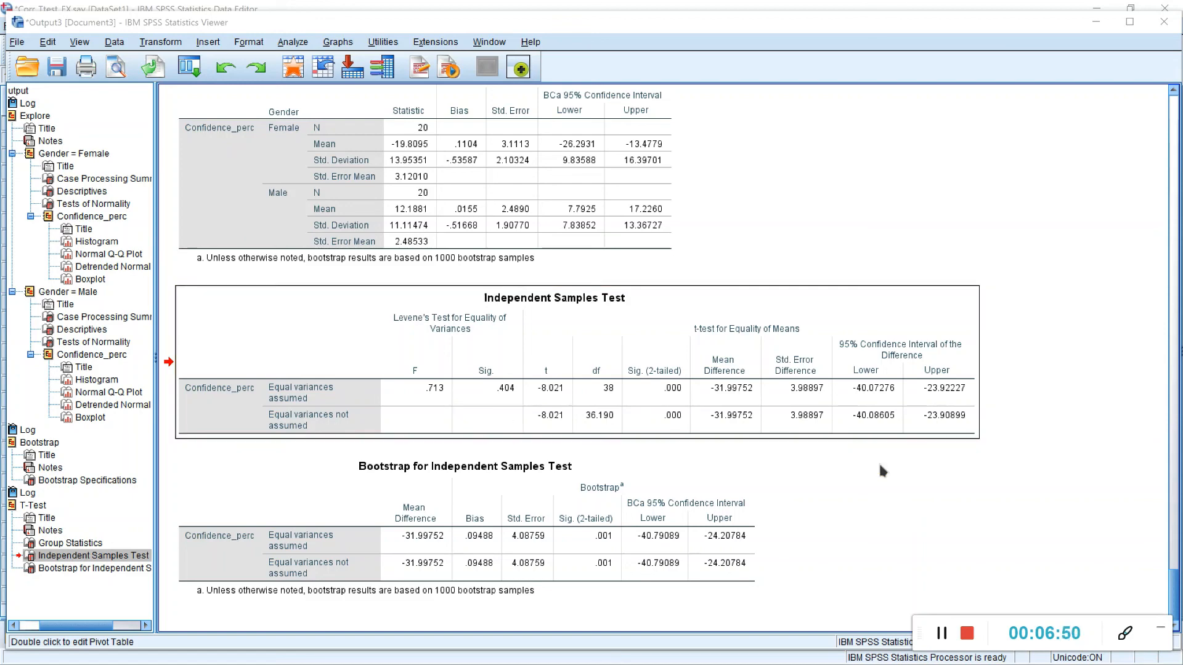
left_click(929, 656)
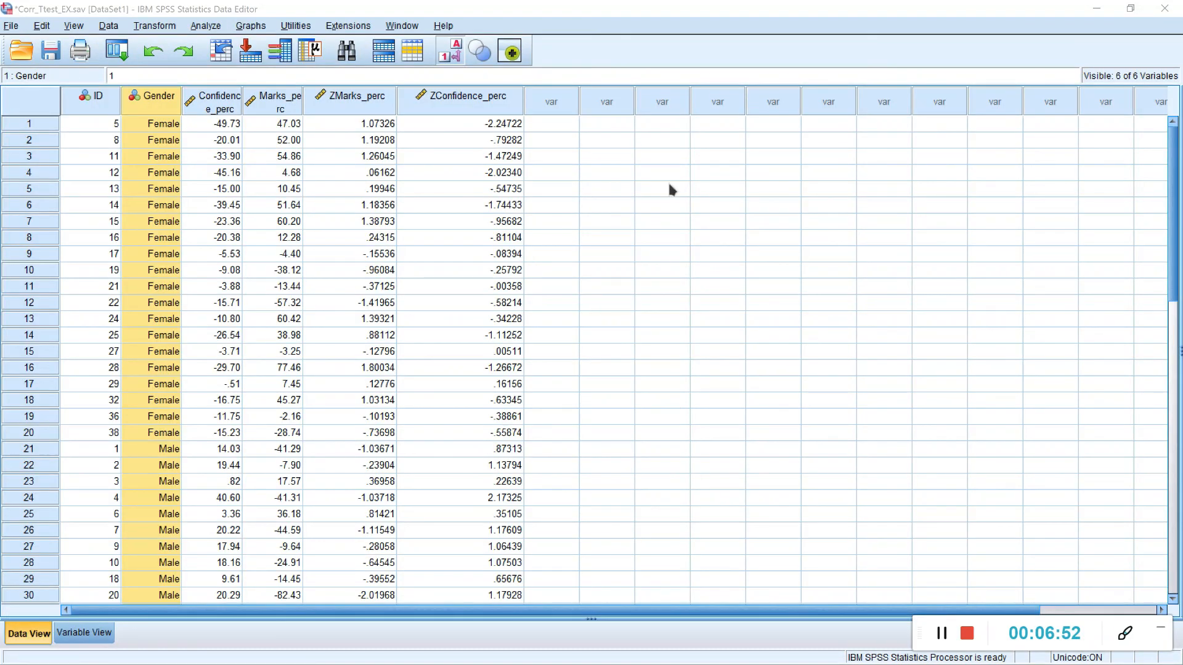